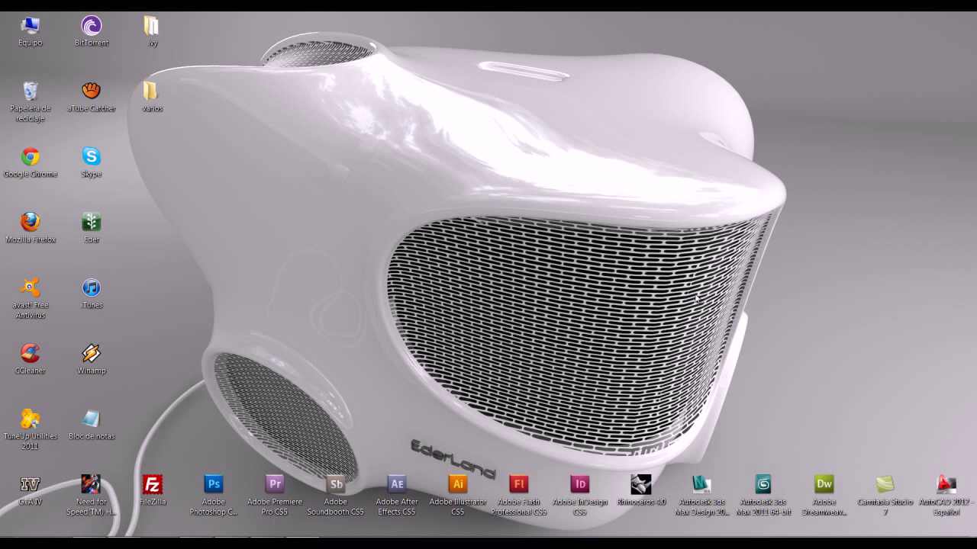
# Step: Open the finished cartoon portrait foto_final from the desktop in Windows Photo Viewer
pyautogui.click(271, 534)
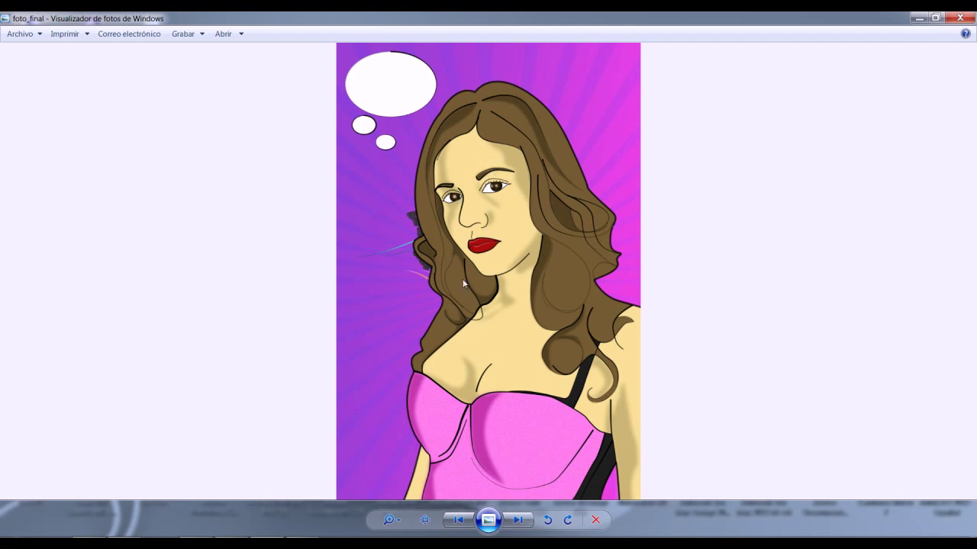
# Step: Compare foto_final with the original photo in Photoshop, then bring up the Graphixshare page in Chrome
pyautogui.click(224, 531)
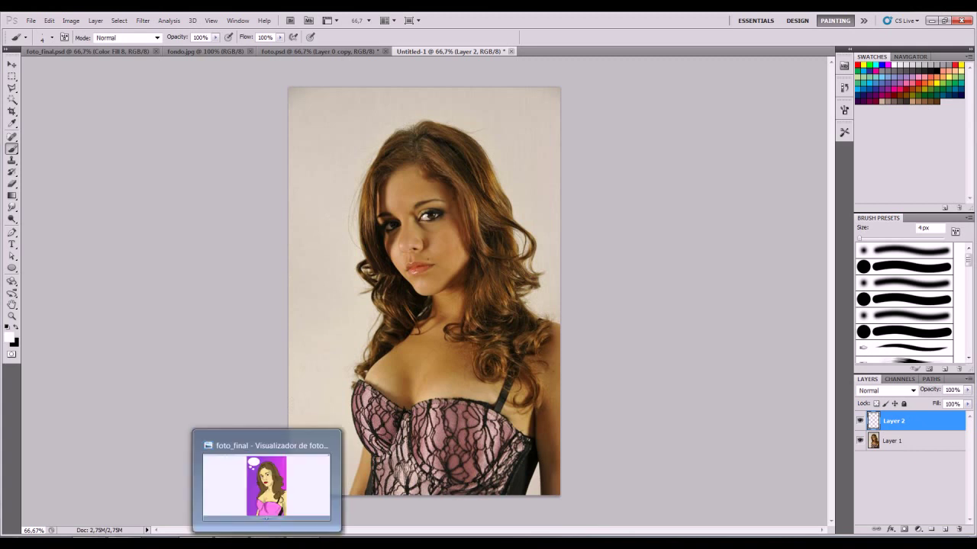
pyautogui.click(267, 485)
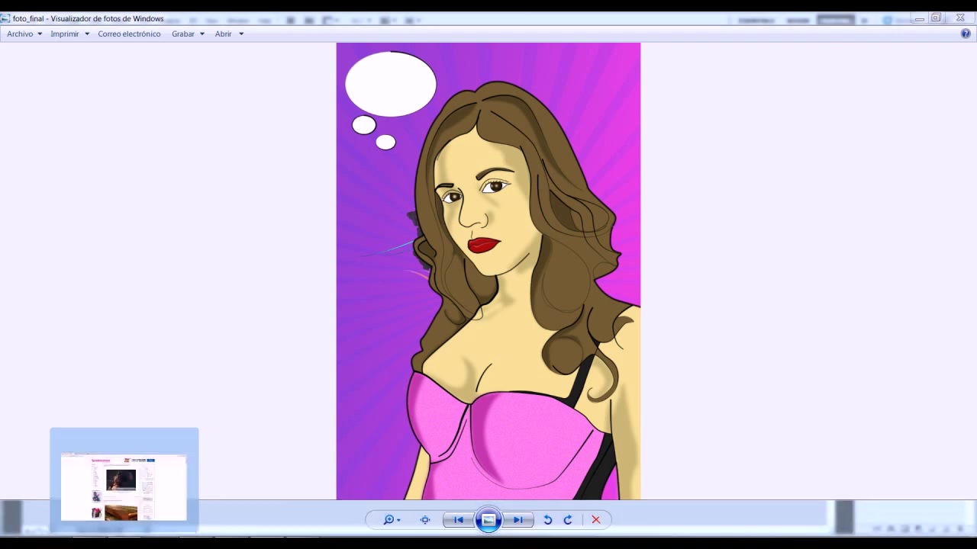
pyautogui.click(123, 486)
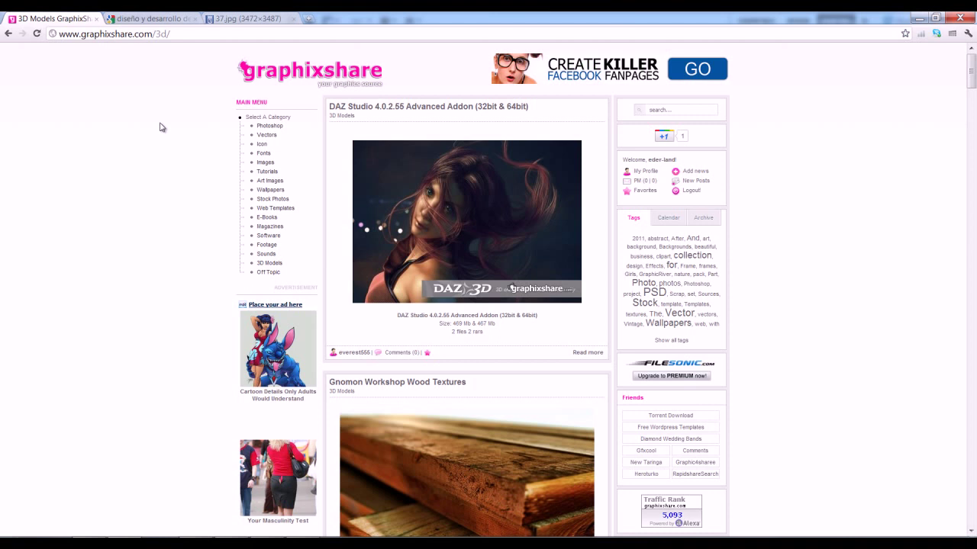
# Step: Browse Graphixshare's Photoshop category, then its Tutorials category
pyautogui.click(264, 127)
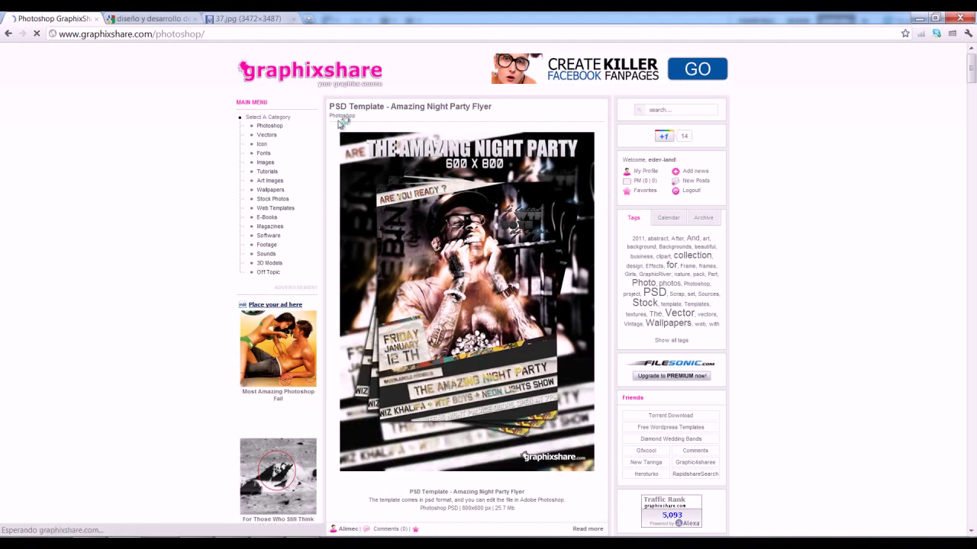
pyautogui.click(969, 86)
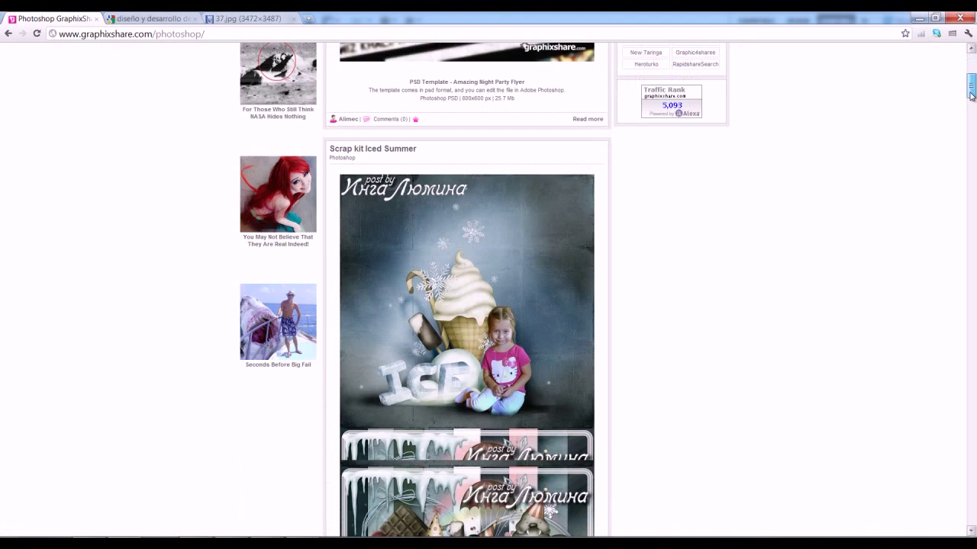
pyautogui.moveTo(971, 96); pyautogui.dragTo(952, 162)
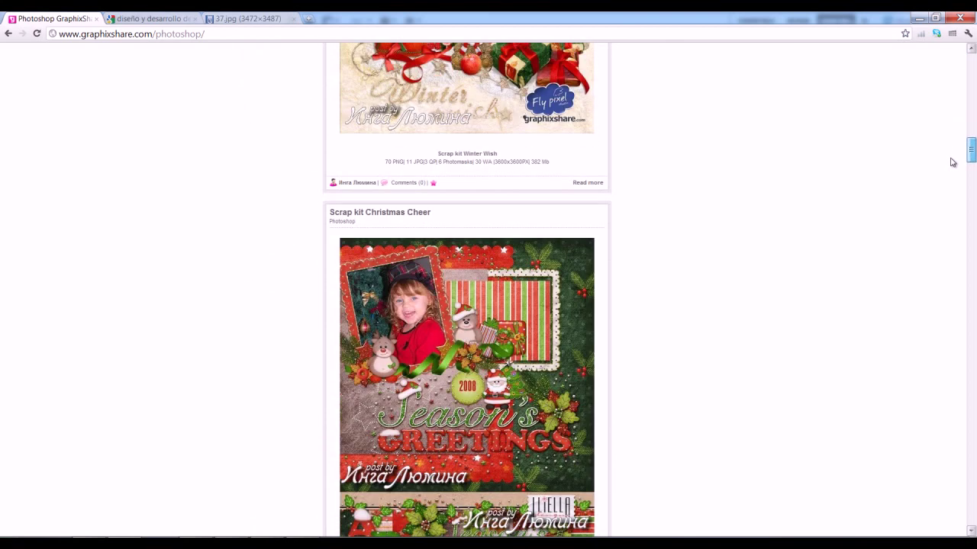
pyautogui.moveTo(952, 162); pyautogui.dragTo(945, 68)
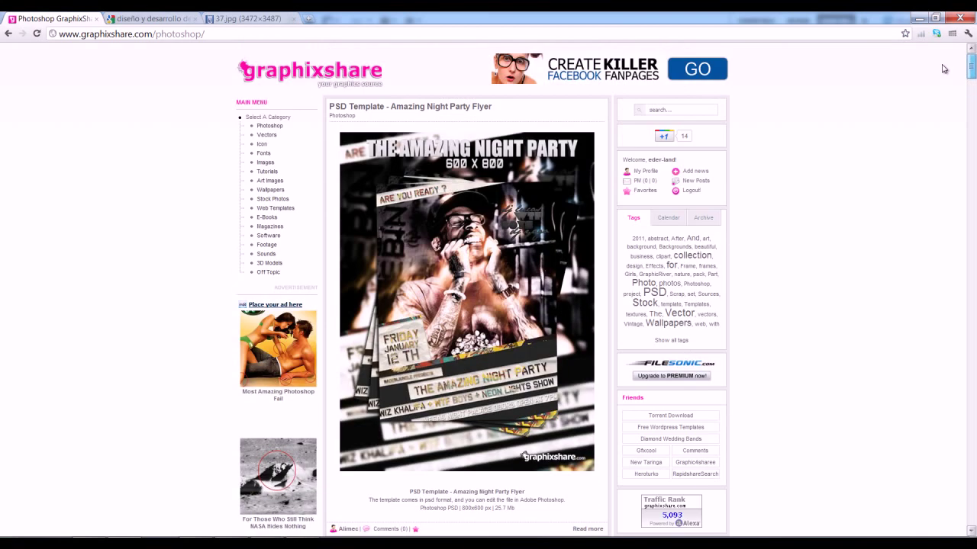
pyautogui.click(265, 172)
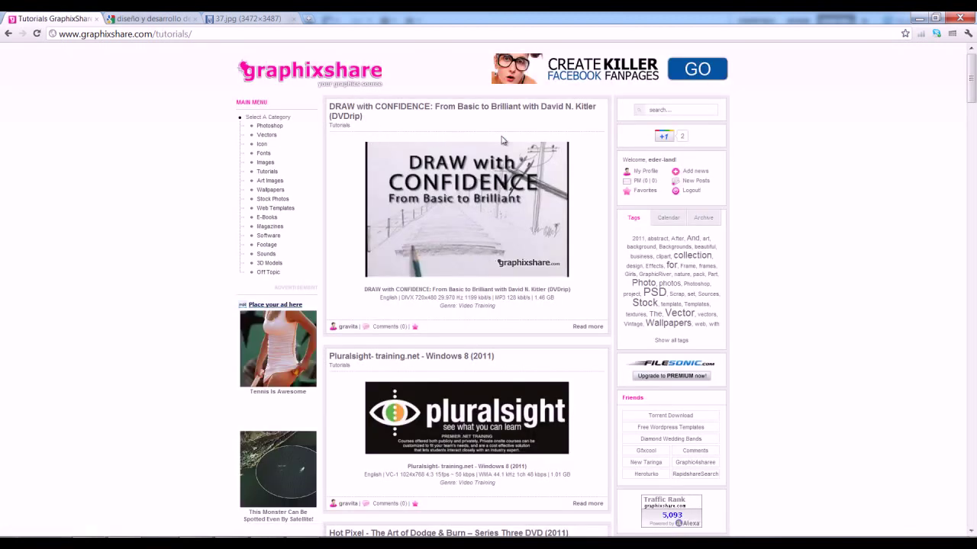
pyautogui.moveTo(970, 76)
pyautogui.mouseDown()
pyautogui.moveTo(968, 120)
pyautogui.moveTo(952, 63)
pyautogui.mouseUp()
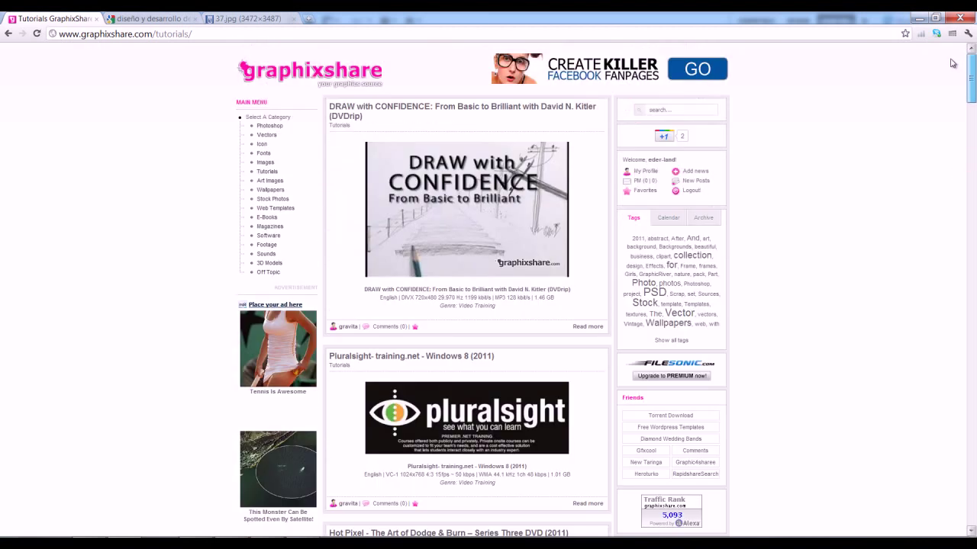
# Step: Search Graphixshare for '3ds max' and browse the results
pyautogui.click(660, 111)
pyautogui.write('3ds')
pyautogui.press('Down')
pyautogui.press('Return')
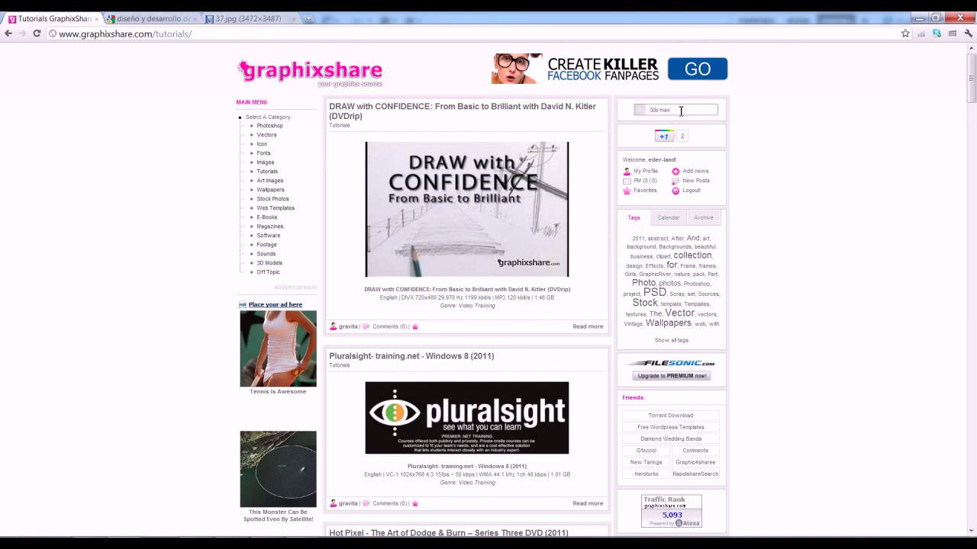
pyautogui.press('Return')
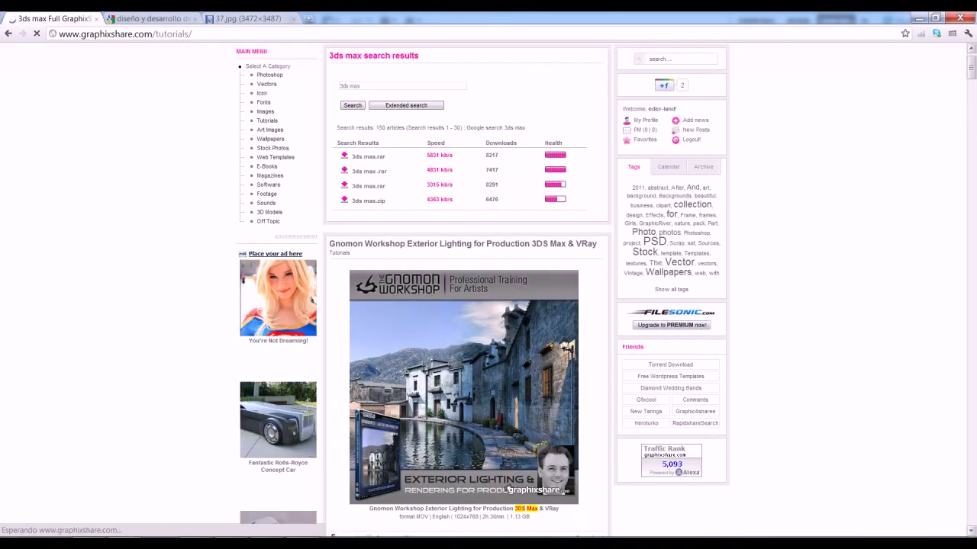
pyautogui.moveTo(972, 71)
pyautogui.mouseDown()
pyautogui.moveTo(958, 139)
pyautogui.moveTo(957, 76)
pyautogui.mouseUp()
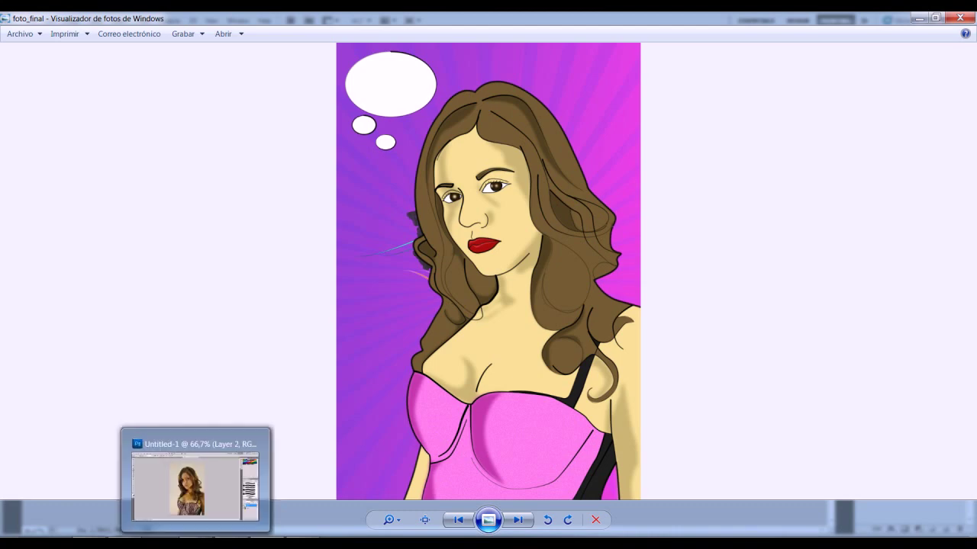
# Step: Return to the portrait in Photoshop's Untitled-1 and dismiss the Windows performance notification
pyautogui.click(190, 525)
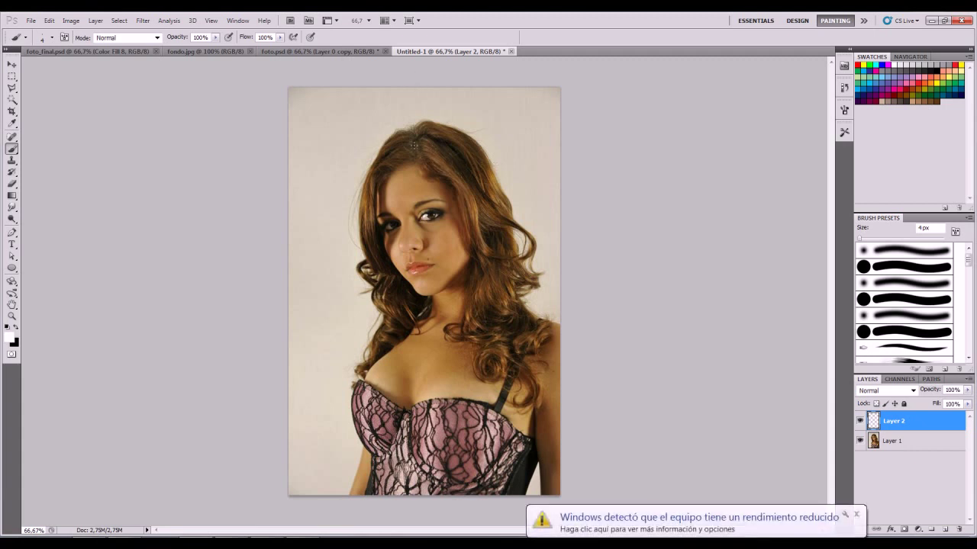
pyautogui.click(856, 514)
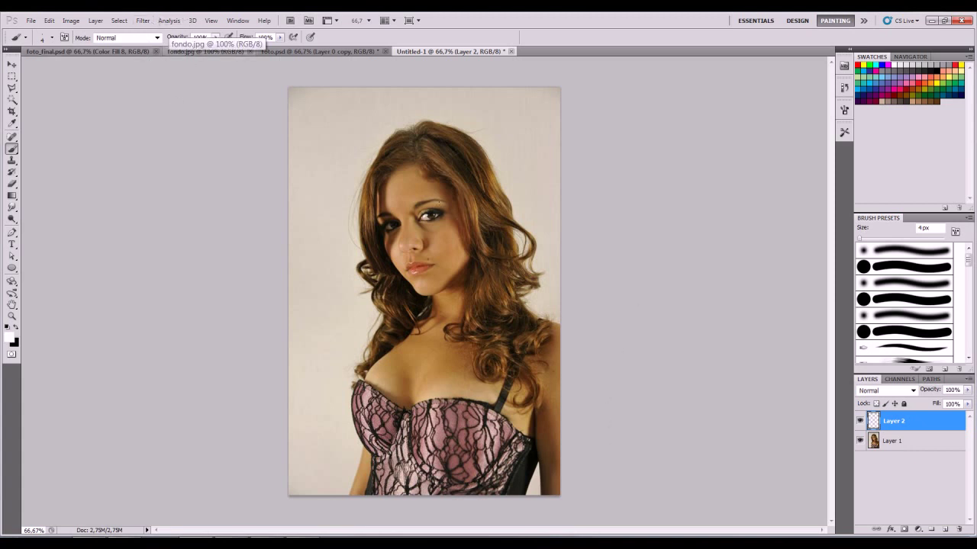
# Step: View the photo at 100% and add a new empty layer above Layer 2
pyautogui.hotkey('ctrl', '1')
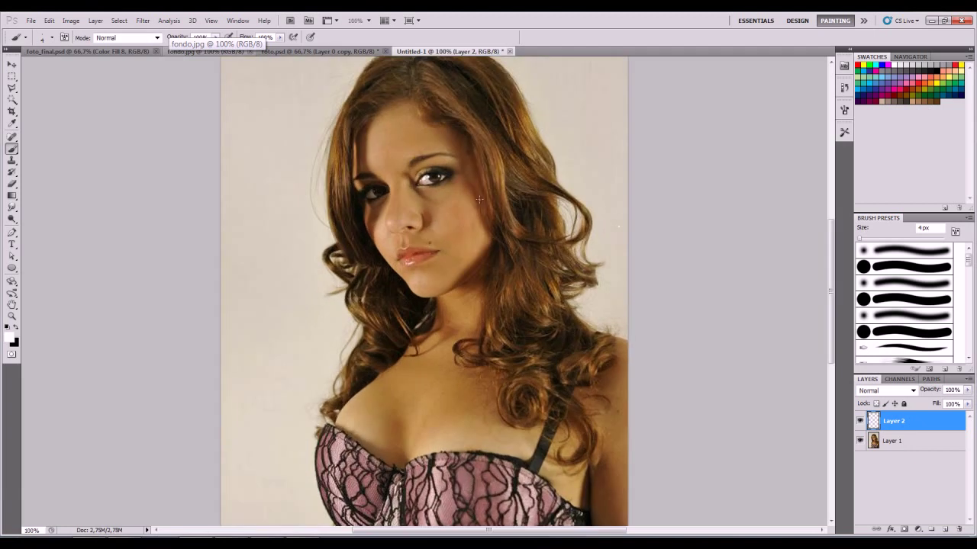
pyautogui.moveTo(432, 174); pyautogui.dragTo(349, 266)
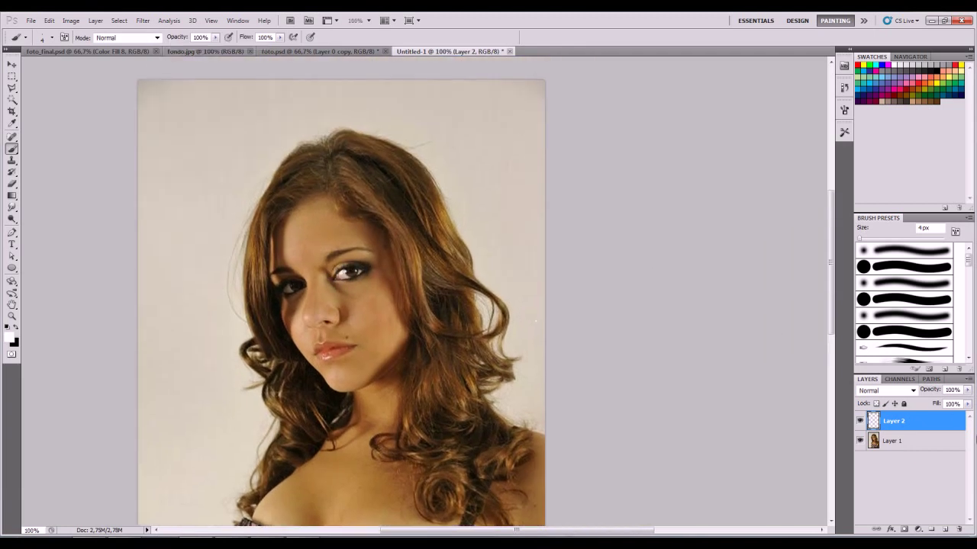
pyautogui.click(896, 442)
pyautogui.click(860, 441)
pyautogui.click(890, 423)
pyautogui.click(944, 527)
pyautogui.click(890, 442)
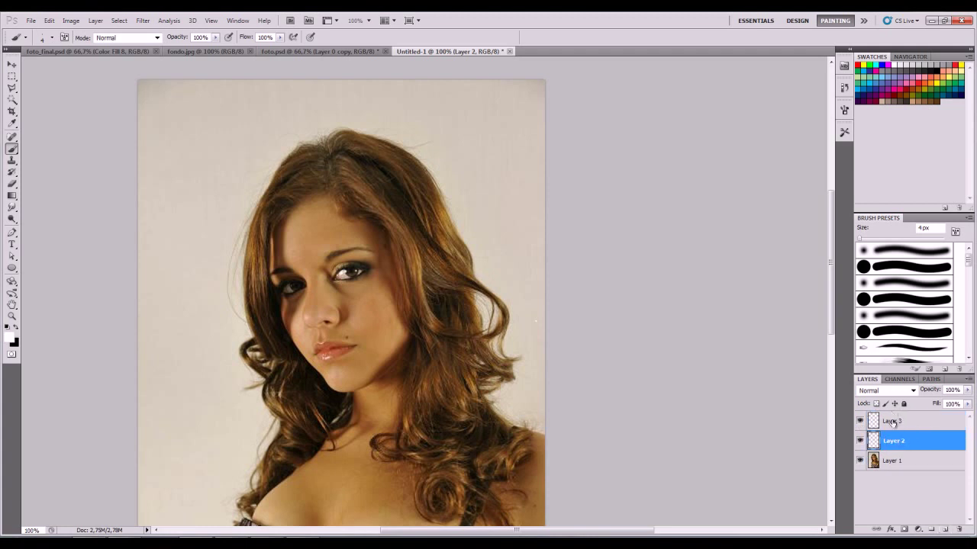
# Step: Add a white Solid Color fill layer and delete Layer 2
pyautogui.click(920, 530)
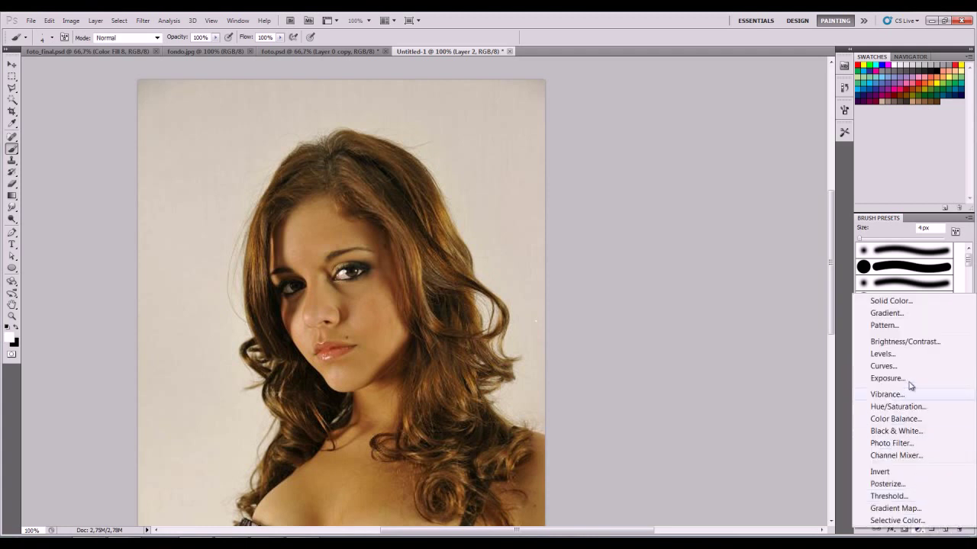
pyautogui.click(891, 301)
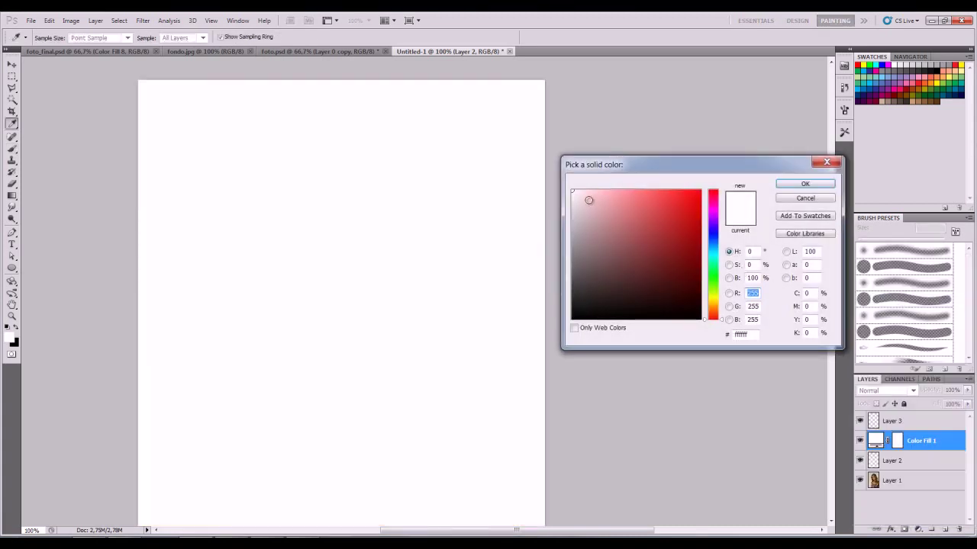
pyautogui.click(805, 184)
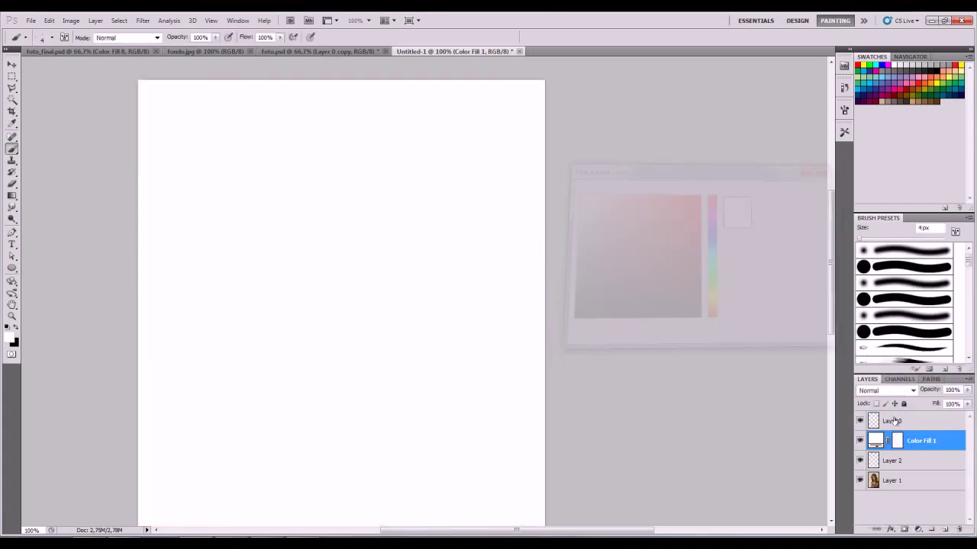
pyautogui.click(916, 462)
pyautogui.click(960, 529)
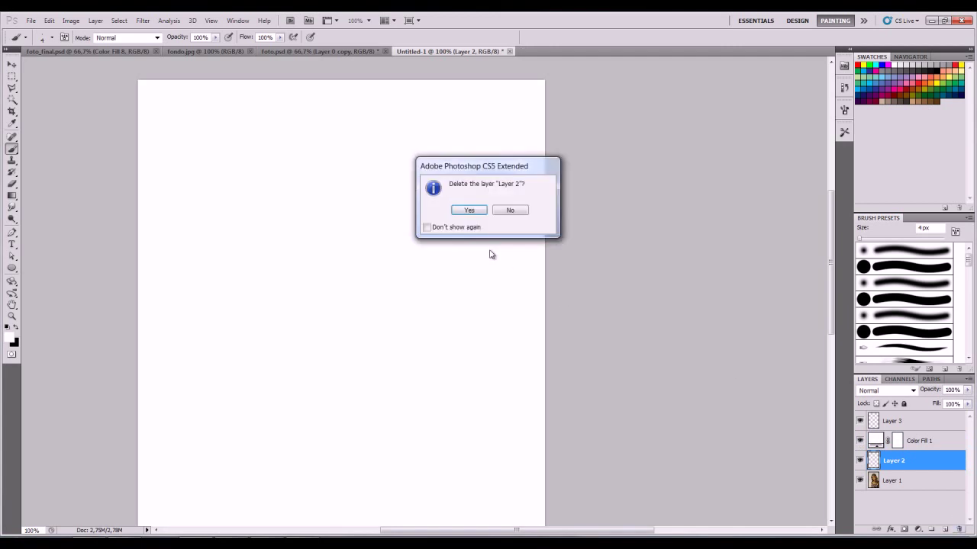
pyautogui.click(471, 211)
# Step: Hide the Color Fill 1 layer to reveal the photo and select Layer 3
pyautogui.click(860, 441)
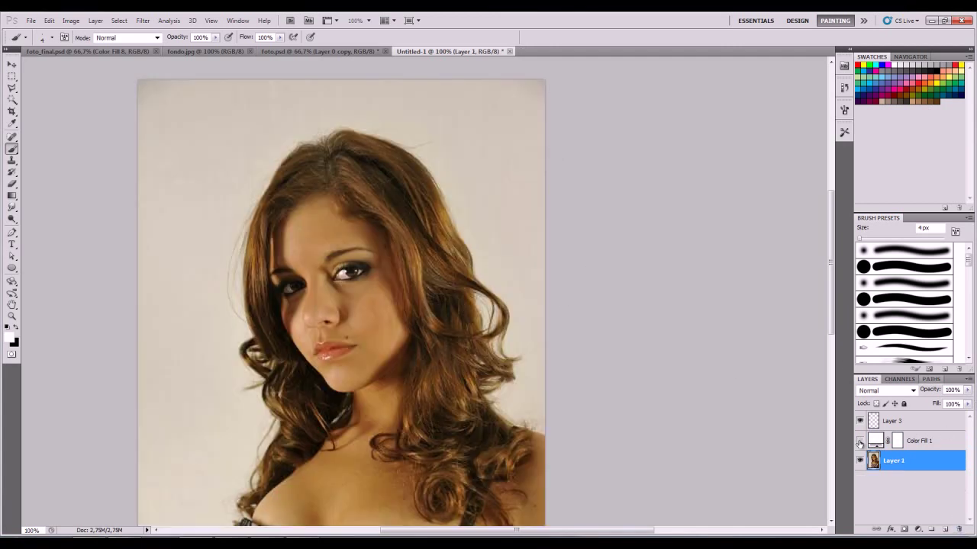
pyautogui.click(860, 441)
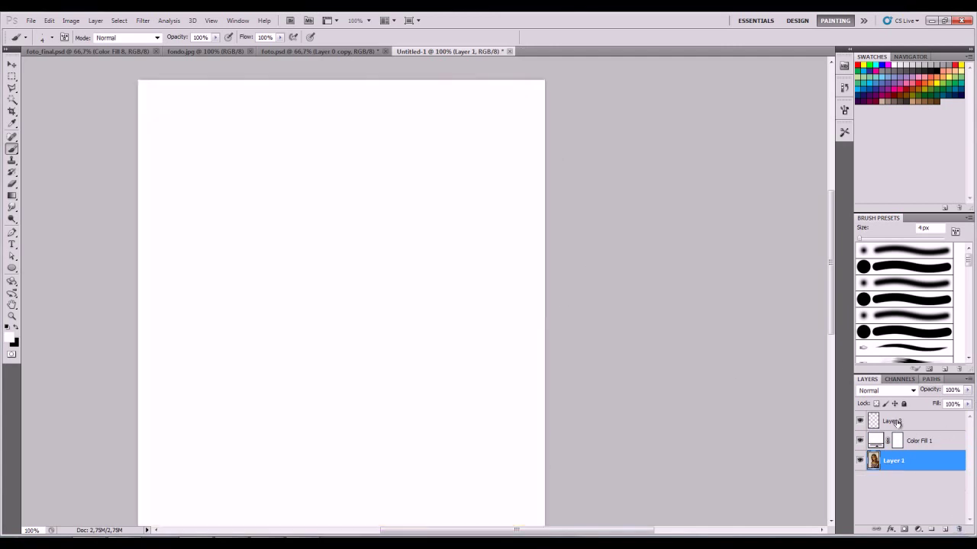
pyautogui.click(860, 443)
pyautogui.click(860, 423)
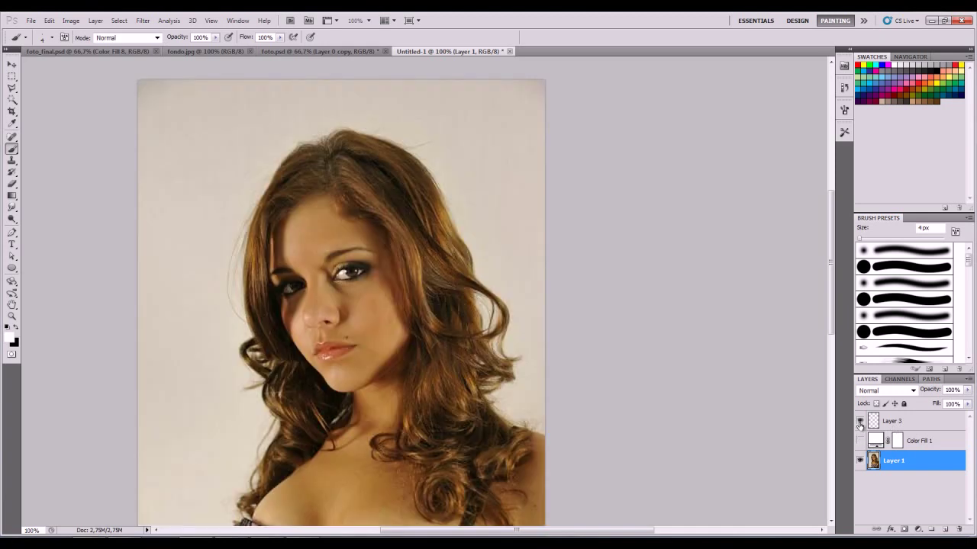
pyautogui.click(914, 427)
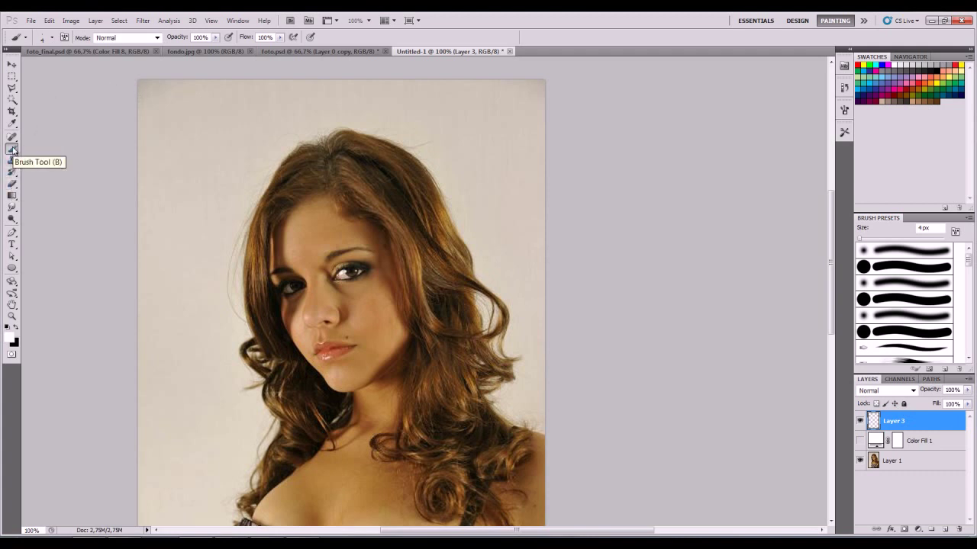
# Step: Set black as the foreground colour, paint test strokes along the hair, then undo them
pyautogui.click(16, 326)
pyautogui.moveTo(198, 187)
pyautogui.mouseDown()
pyautogui.moveTo(204, 276)
pyautogui.moveTo(246, 347)
pyautogui.mouseUp()
pyautogui.moveTo(218, 163); pyautogui.dragTo(275, 179)
pyautogui.moveTo(324, 201); pyautogui.dragTo(305, 273)
pyautogui.hotkey('ctrl', 'alt', 'z')
pyautogui.hotkey('ctrl', 'alt', 'z')
pyautogui.hotkey('ctrl', 'alt', 'z')
pyautogui.hotkey('ctrl', 'alt', 'z')
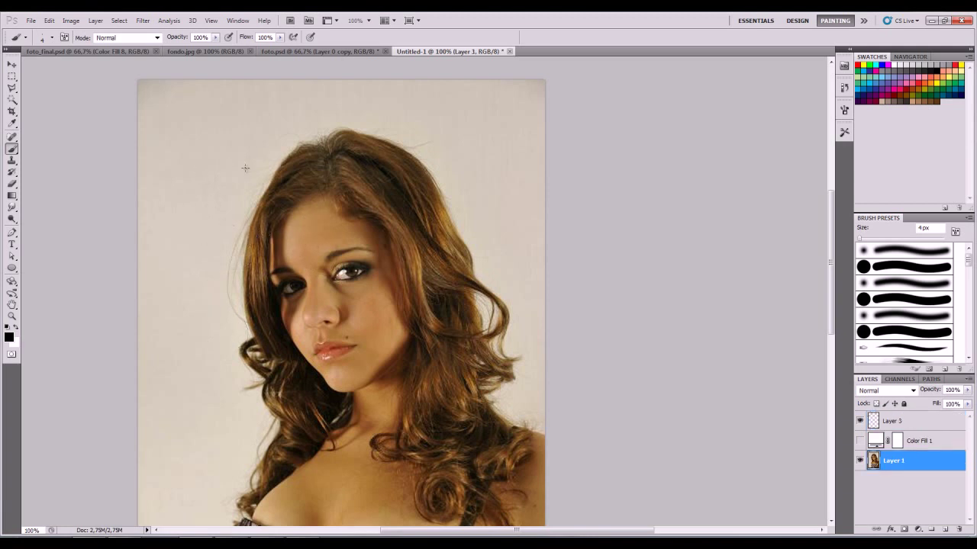
# Step: Set brush tip roundness to about 76% and Shape Dynamics size to Fade 250, 25% minimum diameter
pyautogui.click(843, 109)
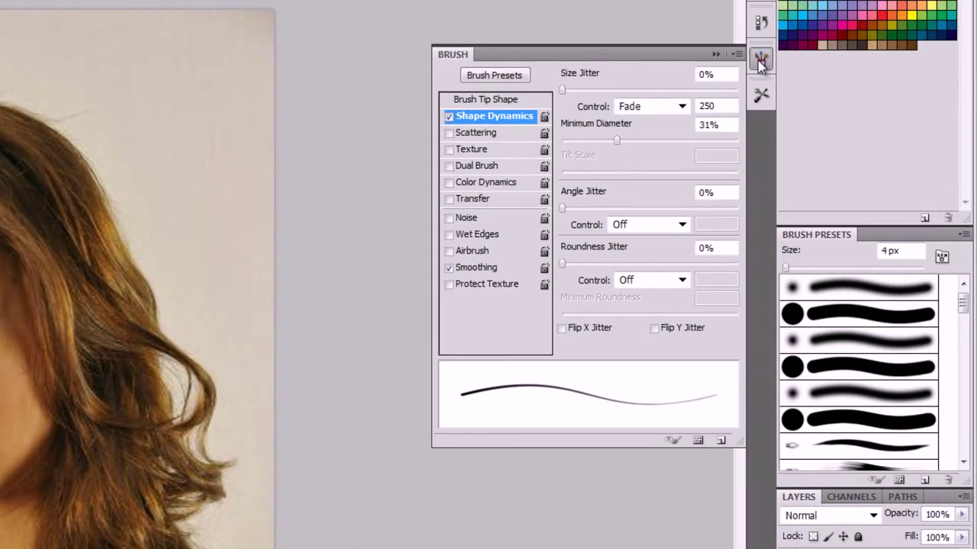
pyautogui.click(500, 99)
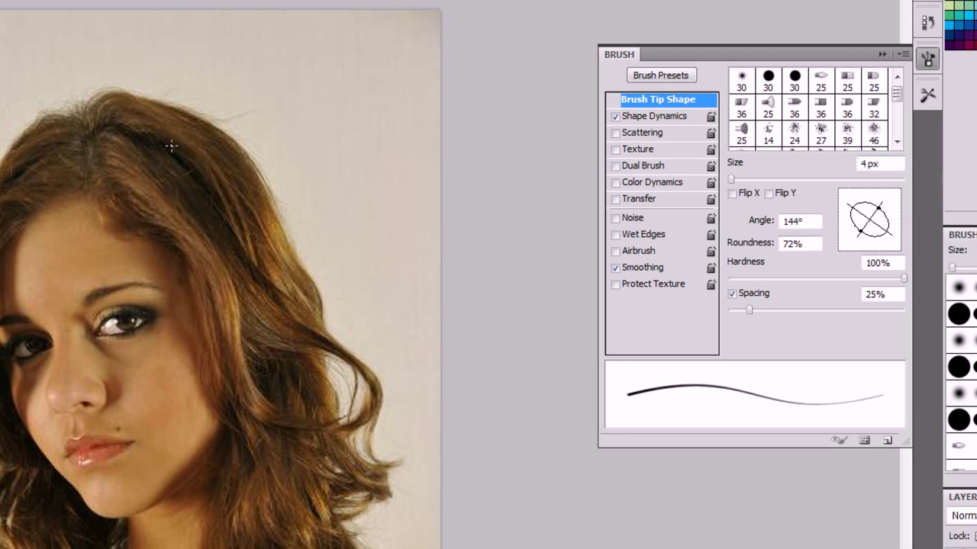
pyautogui.moveTo(879, 210)
pyautogui.mouseDown()
pyautogui.moveTo(877, 228)
pyautogui.moveTo(867, 193)
pyautogui.moveTo(848, 200)
pyautogui.mouseUp()
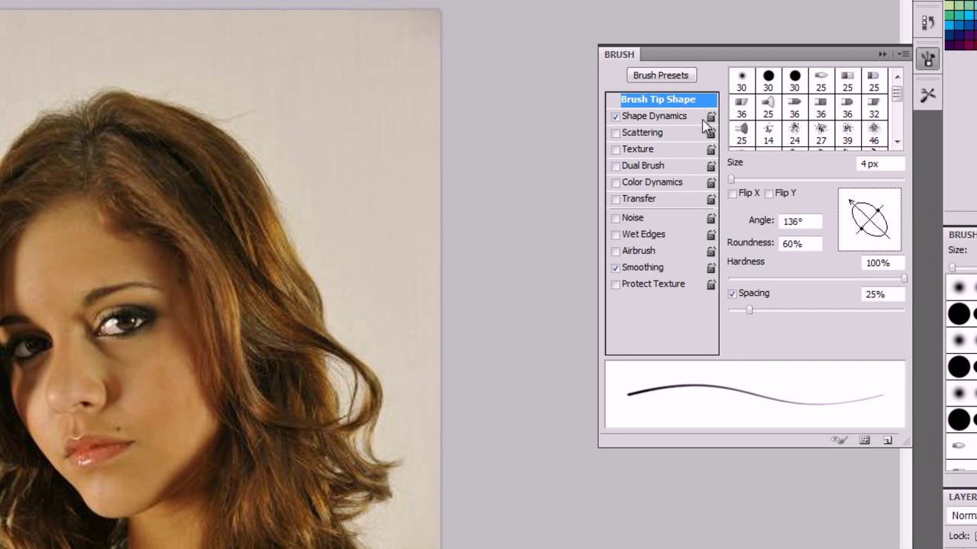
pyautogui.click(652, 116)
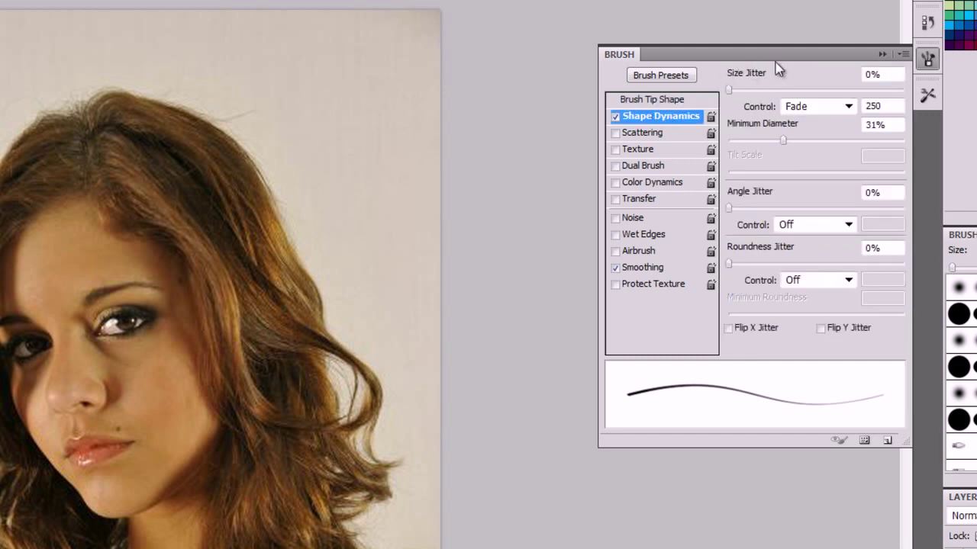
pyautogui.click(847, 108)
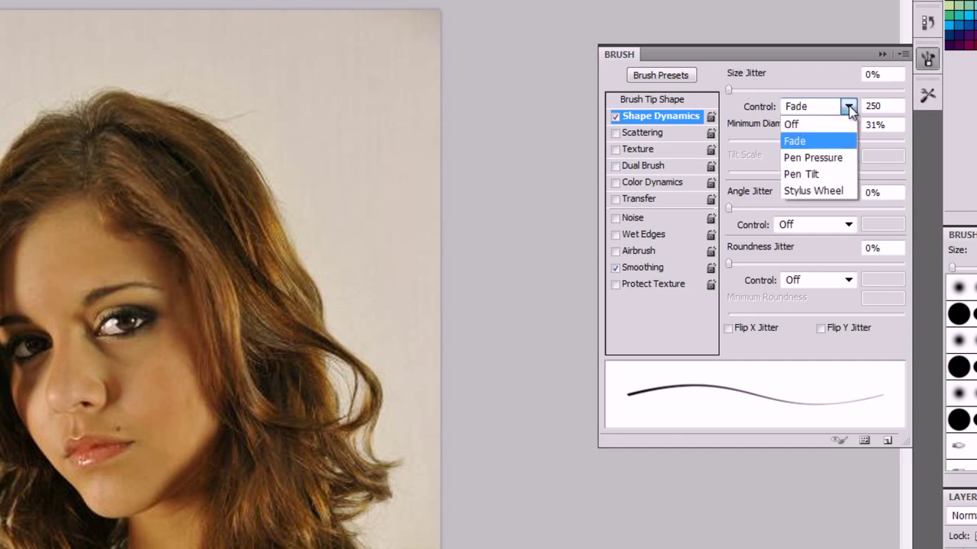
pyautogui.click(833, 147)
pyautogui.moveTo(782, 139)
pyautogui.mouseDown()
pyautogui.moveTo(771, 140)
pyautogui.moveTo(814, 140)
pyautogui.moveTo(773, 140)
pyautogui.mouseUp()
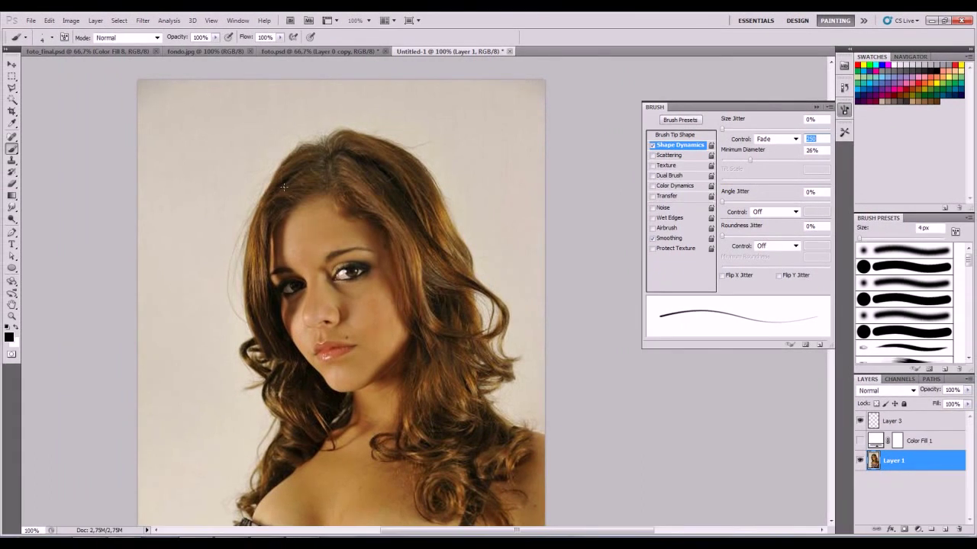
# Step: Trace the top of the hair with the Pen tool and stroke the path with the Brush
pyautogui.click(11, 233)
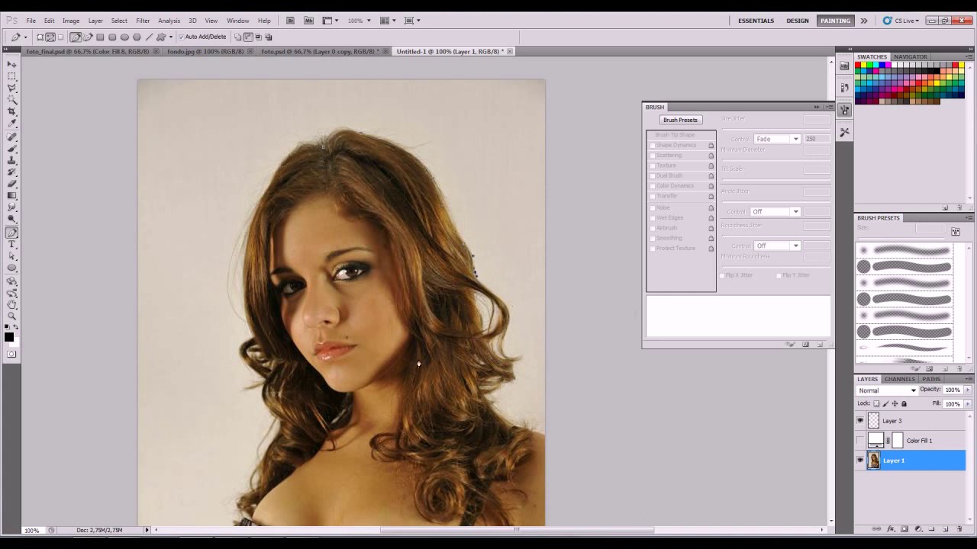
pyautogui.rightClick(402, 194)
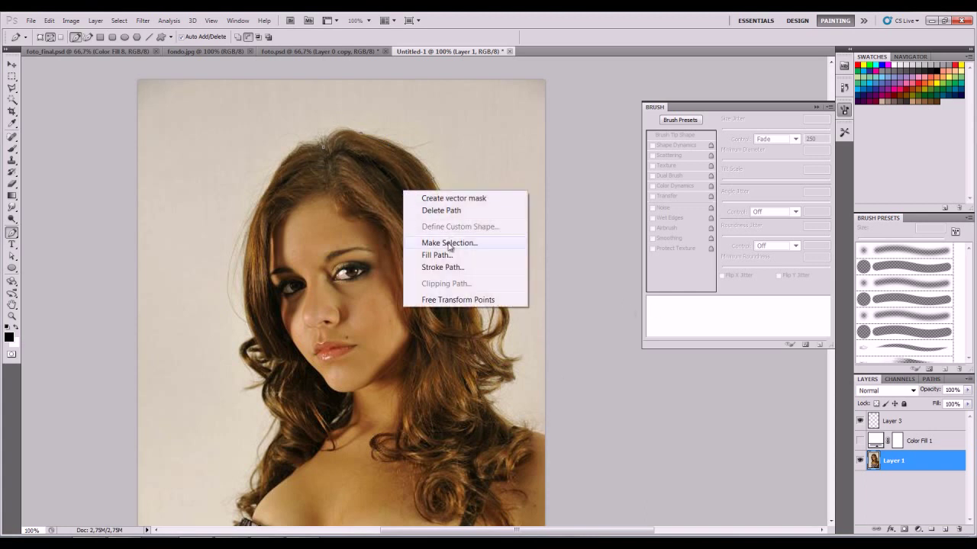
pyautogui.click(445, 270)
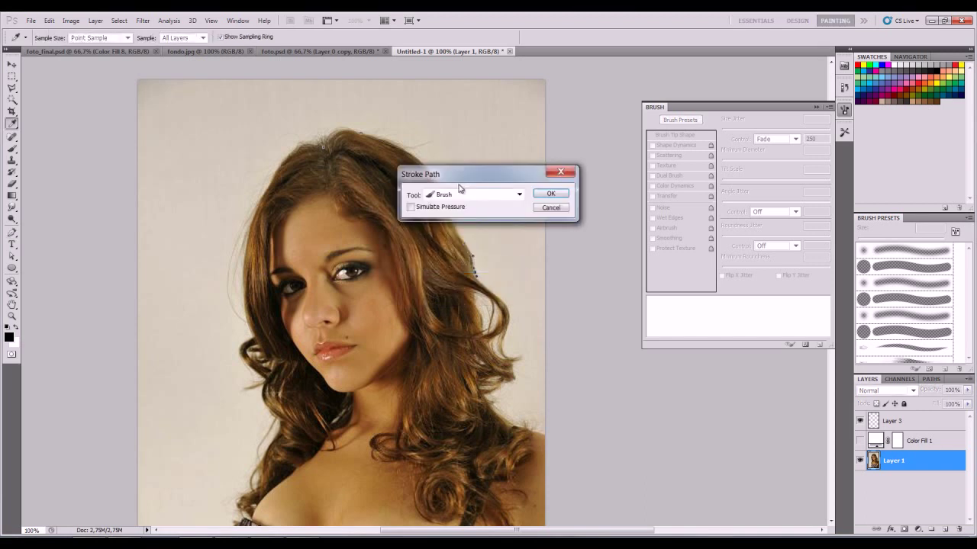
pyautogui.click(466, 196)
pyautogui.click(463, 219)
pyautogui.click(550, 194)
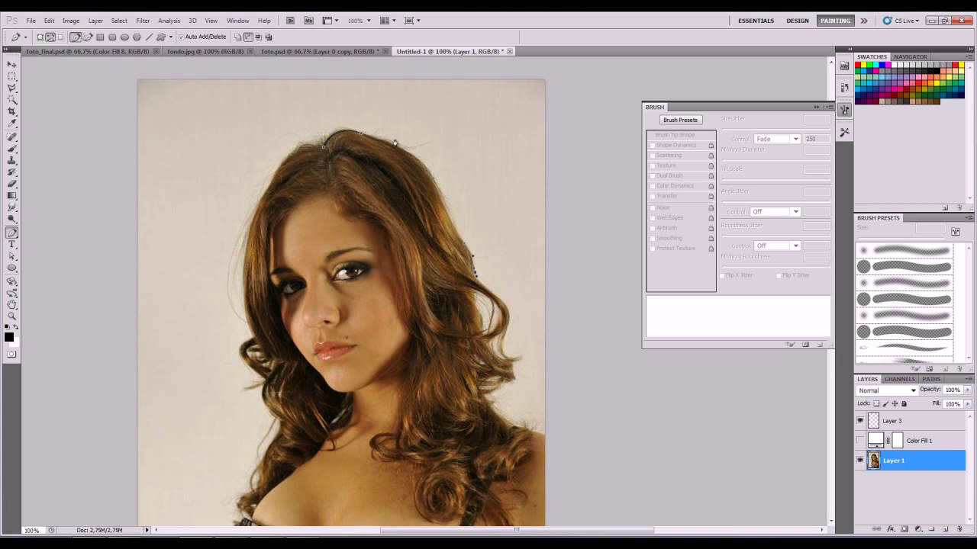
# Step: Select Layer 3 and toggle Color Fill 1 to preview the new hair line
pyautogui.click(891, 422)
pyautogui.click(859, 441)
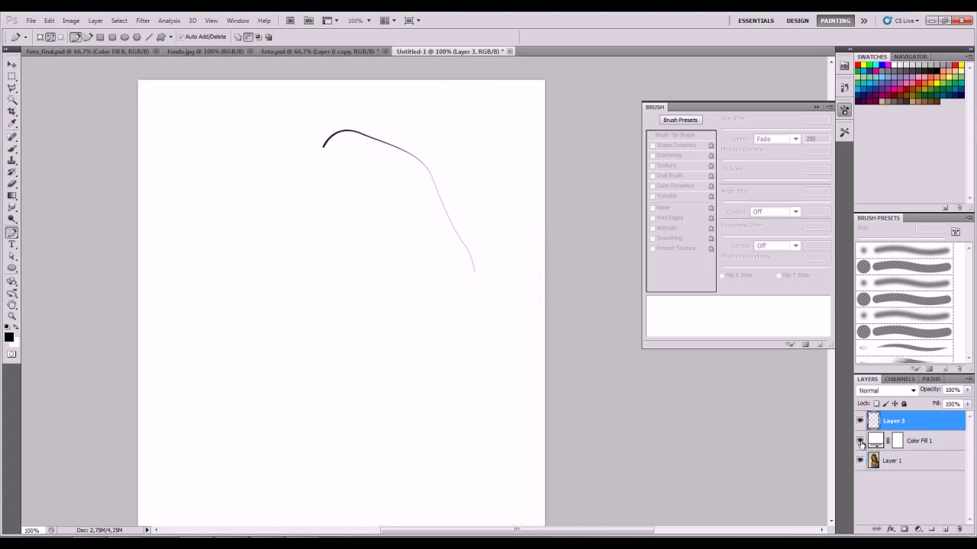
pyautogui.click(860, 441)
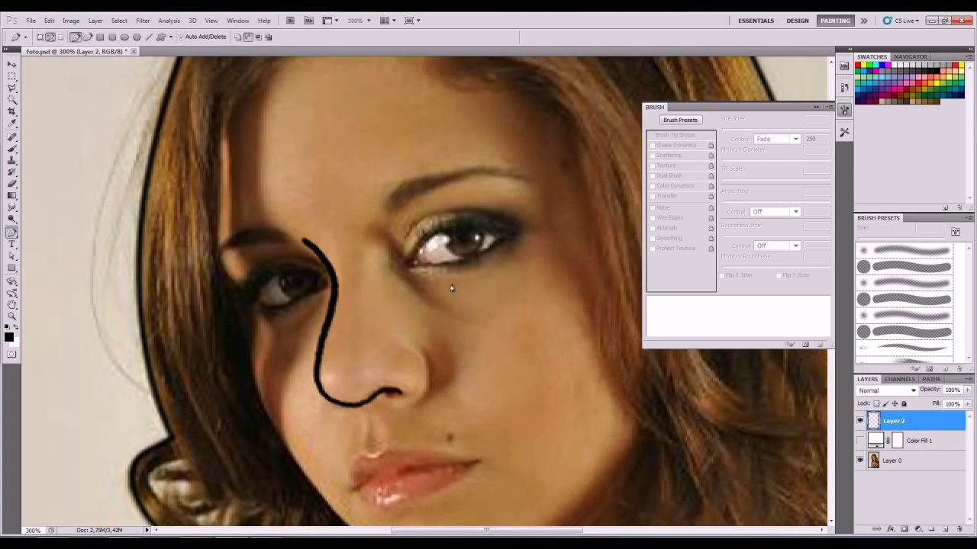
# Step: Stroke the eyebrow path in black and check the brush tip settings
pyautogui.rightClick(353, 244)
pyautogui.click(450, 299)
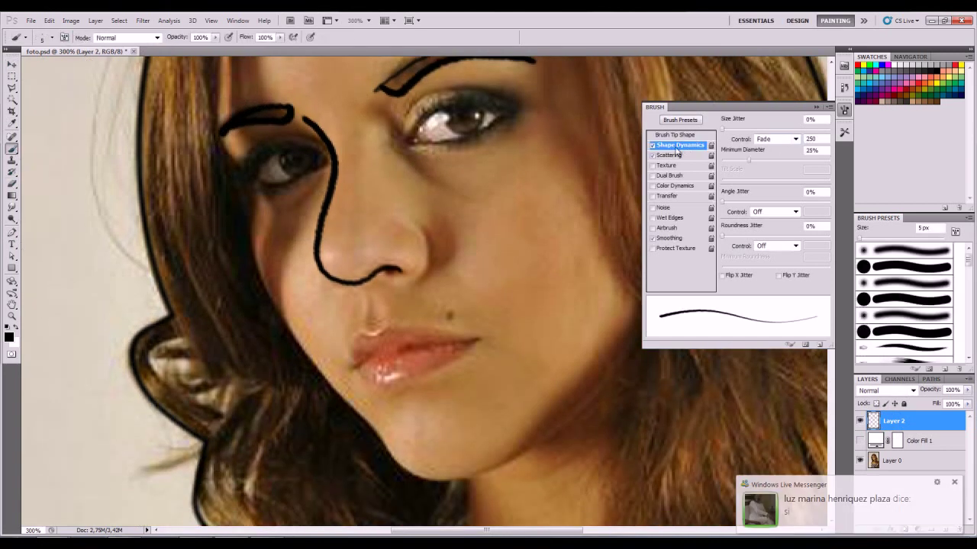
pyautogui.click(674, 135)
pyautogui.press('p')
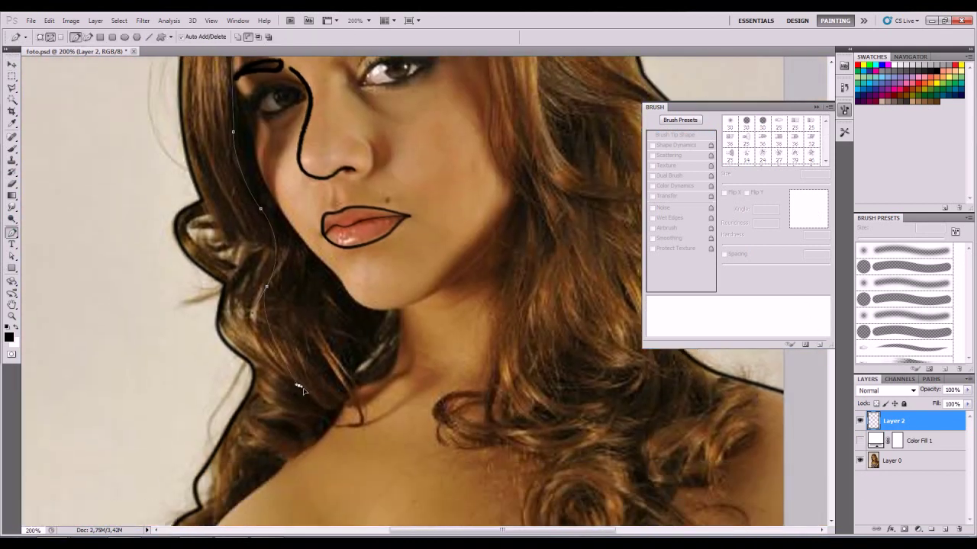
# Step: Recheck brush tip and shape dynamics, then stroke the eye outline path in black
pyautogui.rightClick(308, 356)
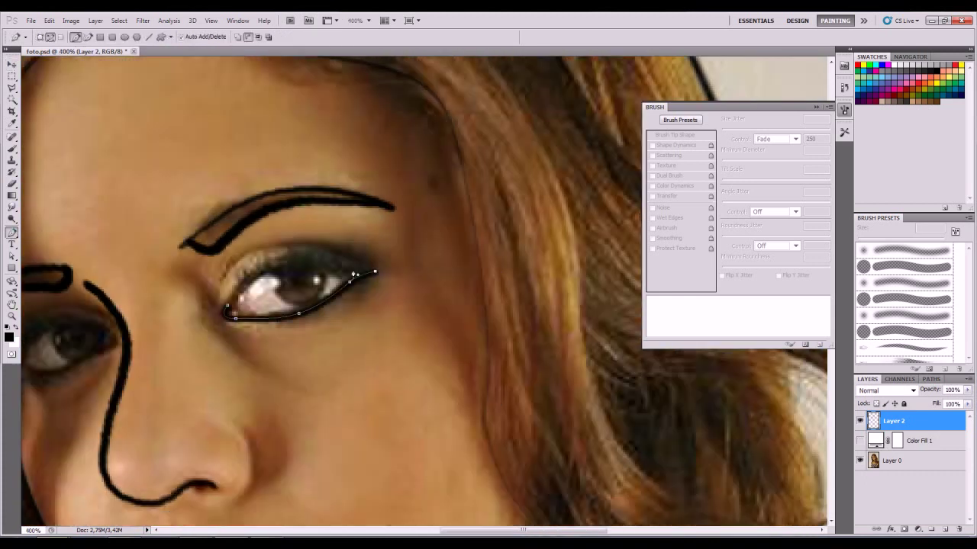
pyautogui.press('b')
pyautogui.click(674, 135)
pyautogui.click(679, 145)
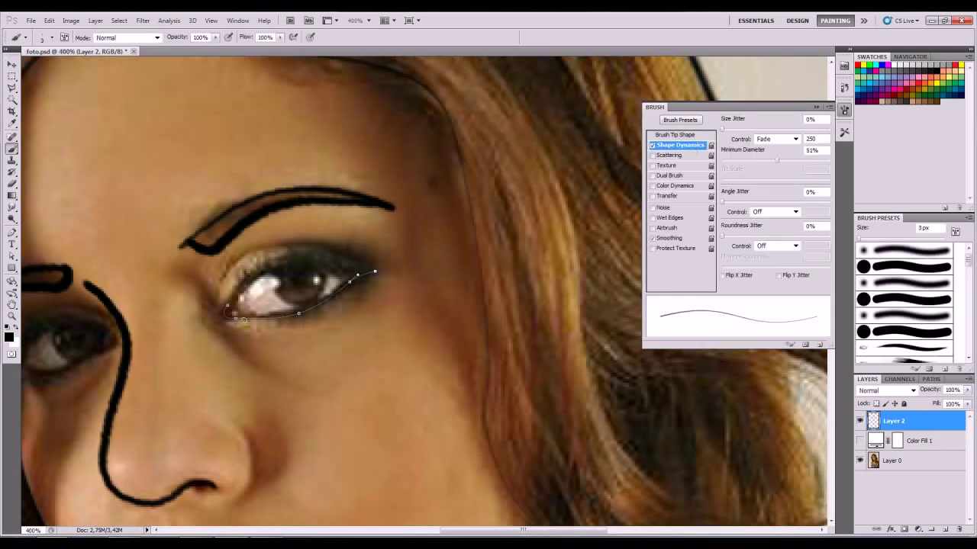
pyautogui.press('p')
pyautogui.rightClick(388, 271)
pyautogui.click(423, 349)
# Step: Draw and stroke several more facial outline paths in black
pyautogui.click(208, 308)
pyautogui.rightClick(382, 263)
pyautogui.click(414, 344)
pyautogui.moveTo(381, 306); pyautogui.dragTo(641, 256)
pyautogui.click(378, 305)
pyautogui.click(302, 313)
pyautogui.rightClick(303, 313)
pyautogui.click(342, 407)
pyautogui.rightClick(298, 311)
pyautogui.click(316, 386)
# Step: Check the line art against the white fill, zoom into the neck and adjust brush size
pyautogui.moveTo(497, 459); pyautogui.dragTo(403, 360)
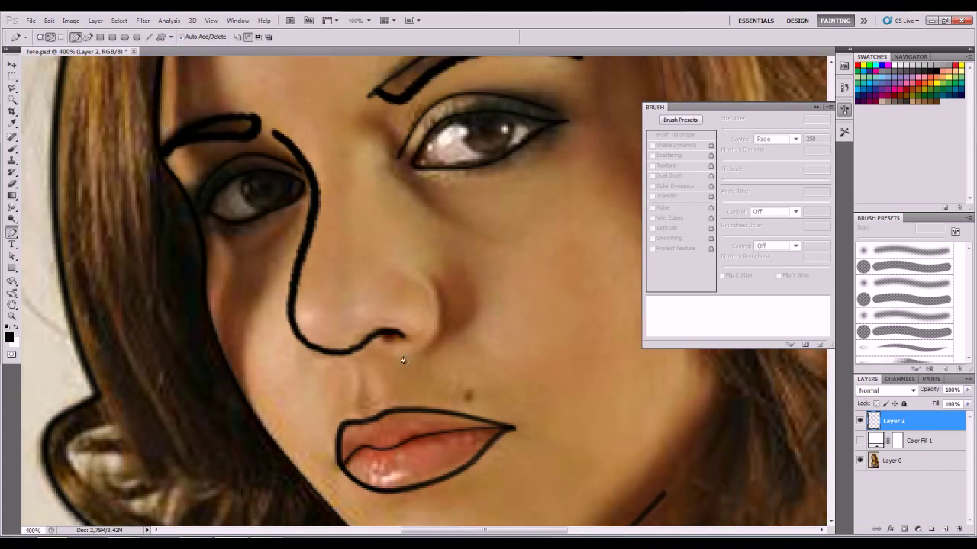
pyautogui.hotkey('ctrl', '-')
pyautogui.hotkey('ctrl', '-')
pyautogui.hotkey('ctrl', '-')
pyautogui.hotkey('ctrl', '-')
pyautogui.click(860, 441)
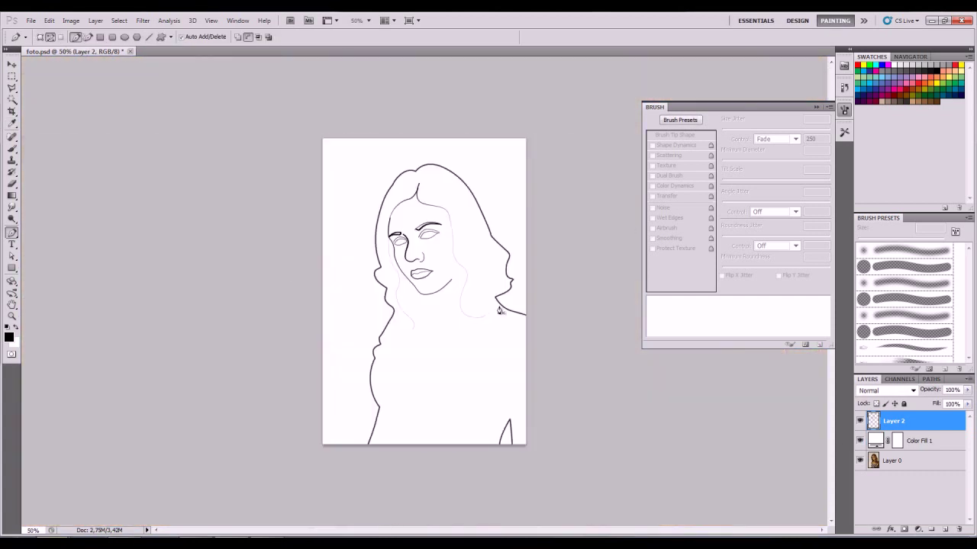
pyautogui.click(860, 441)
pyautogui.hotkey('ctrl', '+')
pyautogui.hotkey('ctrl', '+')
pyautogui.hotkey('ctrl', '+')
pyautogui.press('b')
pyautogui.click(677, 134)
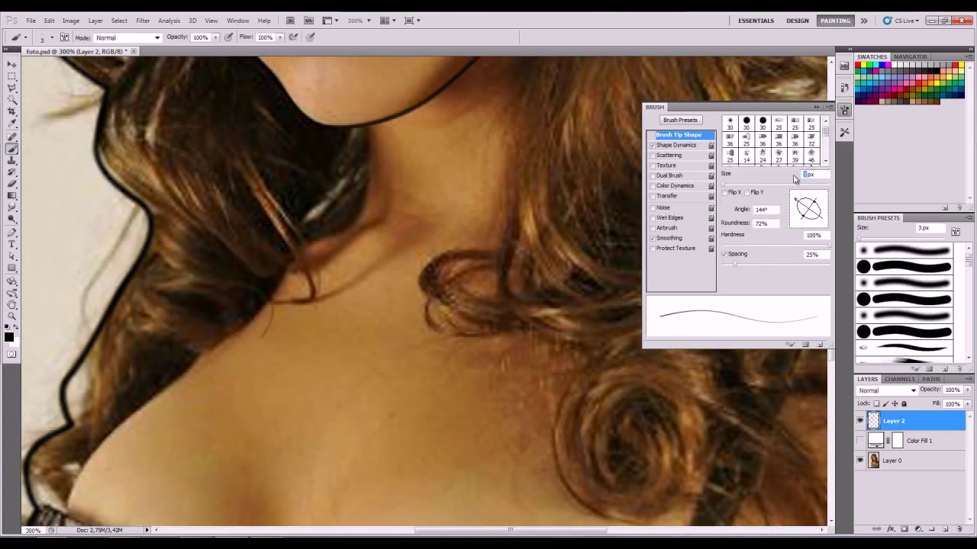
pyautogui.press('p')
# Step: Trace the bra and strap edge with a path and stroke it with the brush
pyautogui.scroll(-5, 130, 403)
pyautogui.rightClick(231, 374)
pyautogui.click(304, 430)
pyautogui.moveTo(304, 429); pyautogui.dragTo(158, 262)
pyautogui.moveTo(382, 305); pyautogui.dragTo(160, 229)
pyautogui.moveTo(534, 191)
pyautogui.mouseDown()
pyautogui.moveTo(519, 147)
pyautogui.moveTo(801, 321)
pyautogui.mouseUp()
pyautogui.press('a')
pyautogui.rightClick(224, 265)
pyautogui.press('Escape')
pyautogui.press('p')
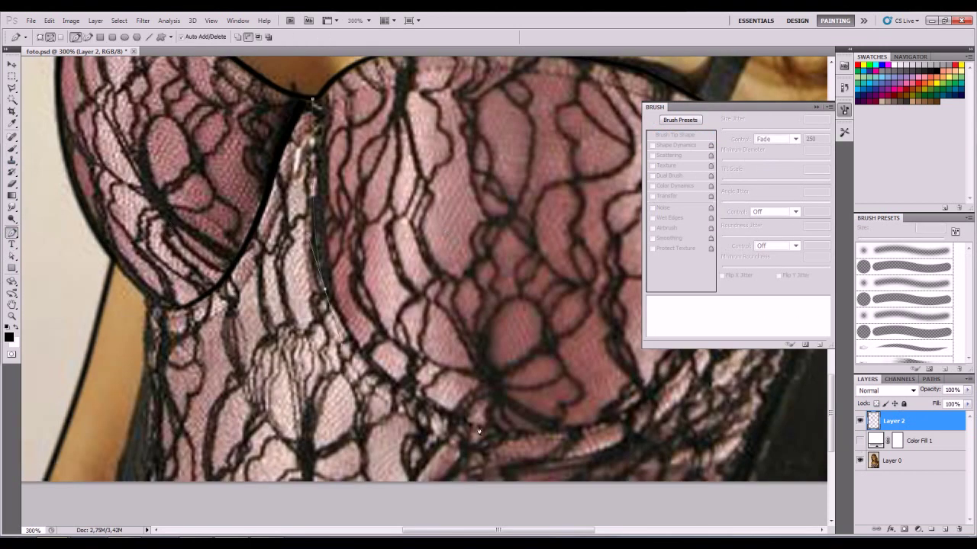
pyautogui.click(674, 135)
pyautogui.press('Return')
# Step: Check the lines over the white fill, then stroke the jaw path in black
pyautogui.click(859, 441)
pyautogui.hotkey('ctrl', '-')
pyautogui.hotkey('ctrl', '+')
pyautogui.press('p')
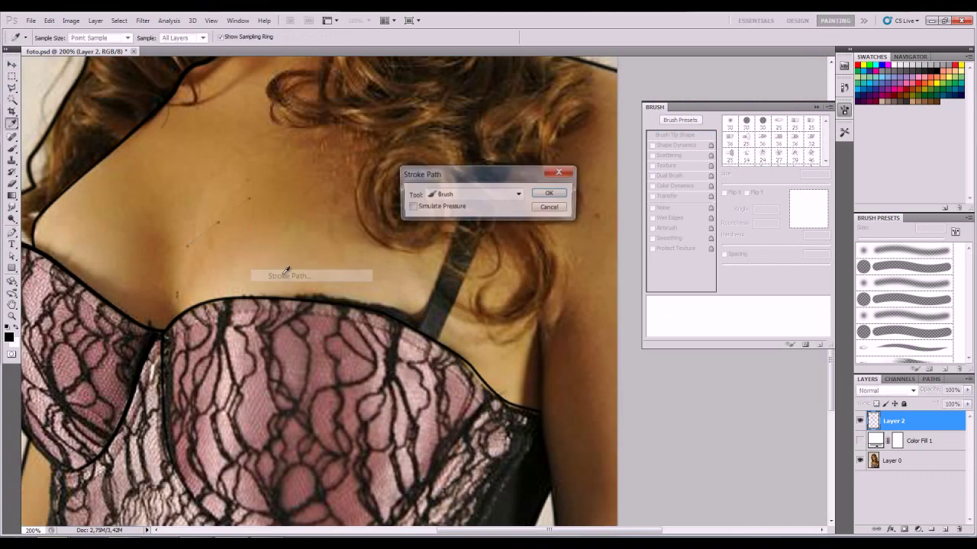
pyautogui.moveTo(287, 293); pyautogui.dragTo(130, 296)
pyautogui.scroll(10, 228, 290)
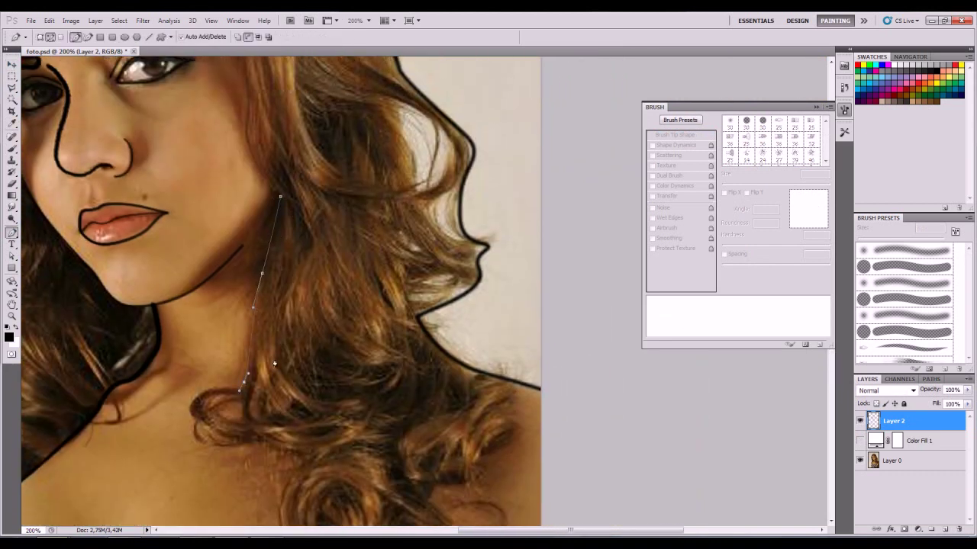
pyautogui.press('Return')
pyautogui.moveTo(390, 284); pyautogui.dragTo(427, 158)
pyautogui.press('v')
# Step: Draw paths along the hair strands and stroke them in black
pyautogui.click(11, 233)
pyautogui.scroll(10, 305, 290)
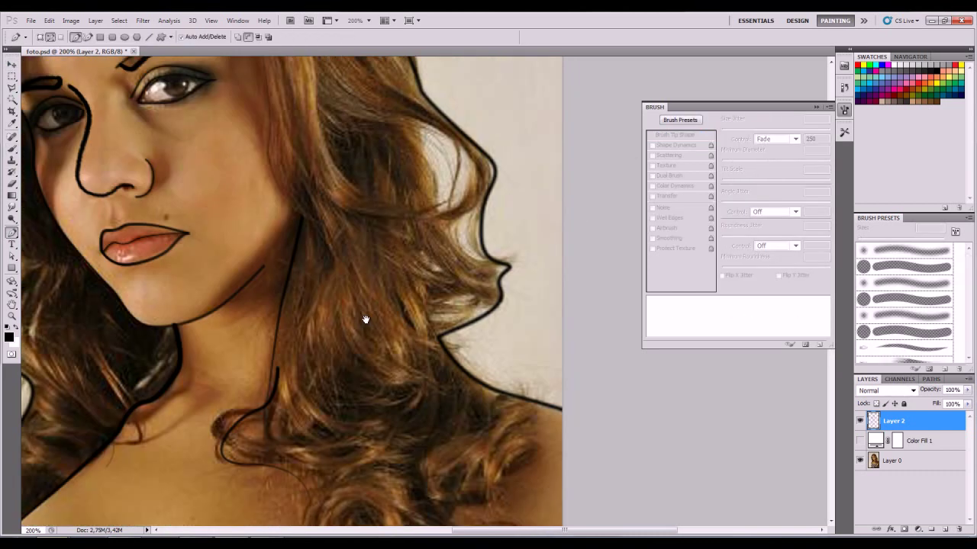
pyautogui.press('Return')
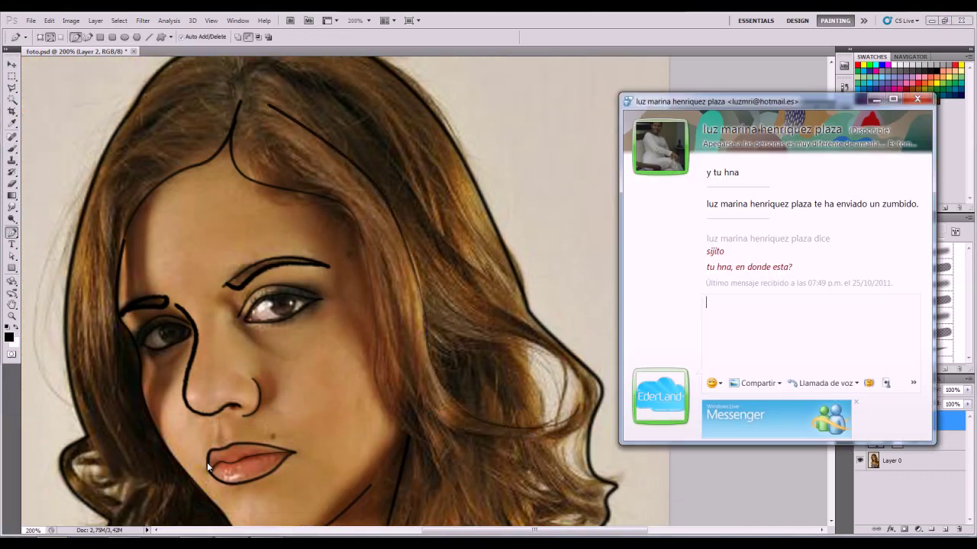
pyautogui.scroll(-3, 157, 325)
pyautogui.scroll(3, 473, 319)
pyautogui.scroll(-3, 343, 135)
pyautogui.click(346, 131)
pyautogui.click(426, 233)
pyautogui.moveTo(436, 337); pyautogui.dragTo(429, 283)
pyautogui.press('Return')
pyautogui.scroll(-5, 257, 240)
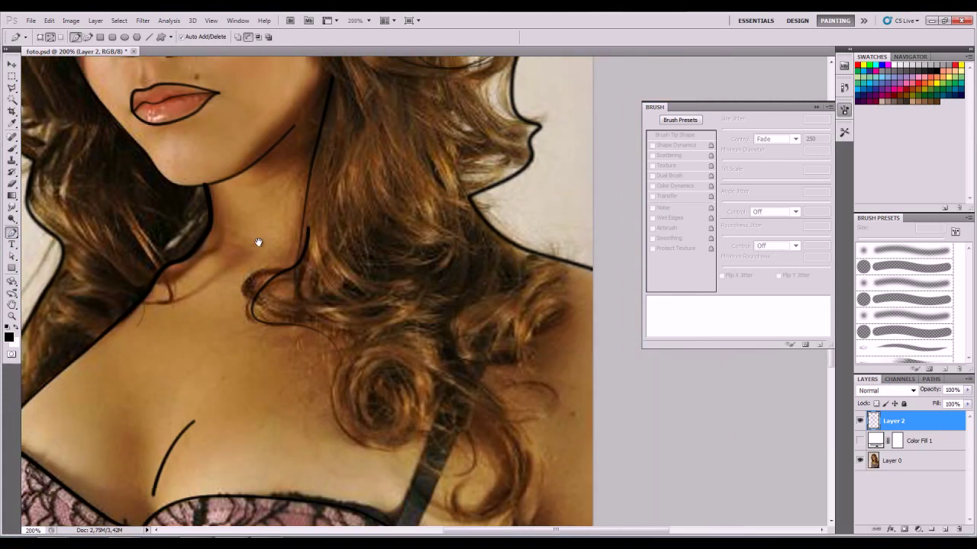
# Step: Paint the right and left eyebrows solid black with the brush
pyautogui.press('b')
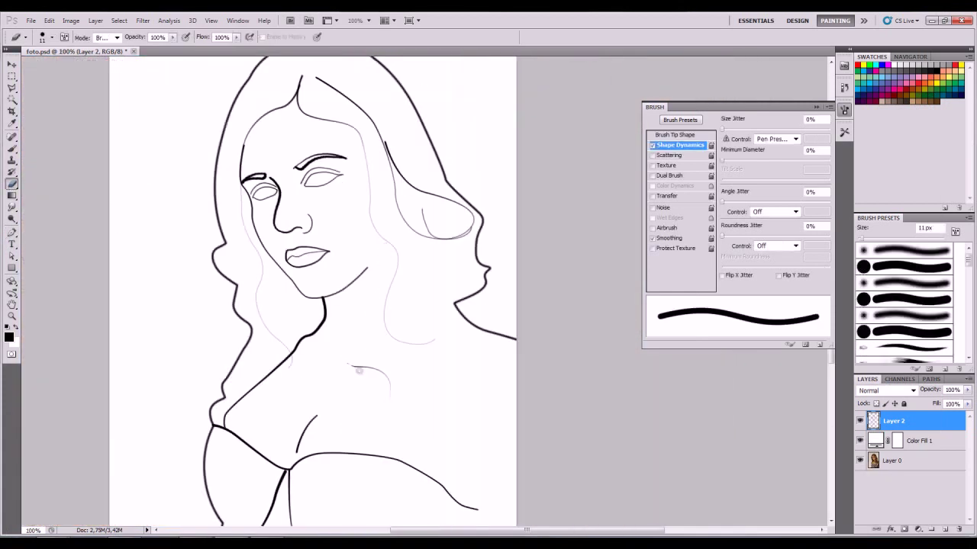
pyautogui.scroll(3, 356, 370)
pyautogui.moveTo(422, 305)
pyautogui.mouseDown()
pyautogui.moveTo(393, 323)
pyautogui.moveTo(450, 293)
pyautogui.moveTo(515, 291)
pyautogui.mouseUp()
pyautogui.moveTo(291, 347); pyautogui.dragTo(285, 353)
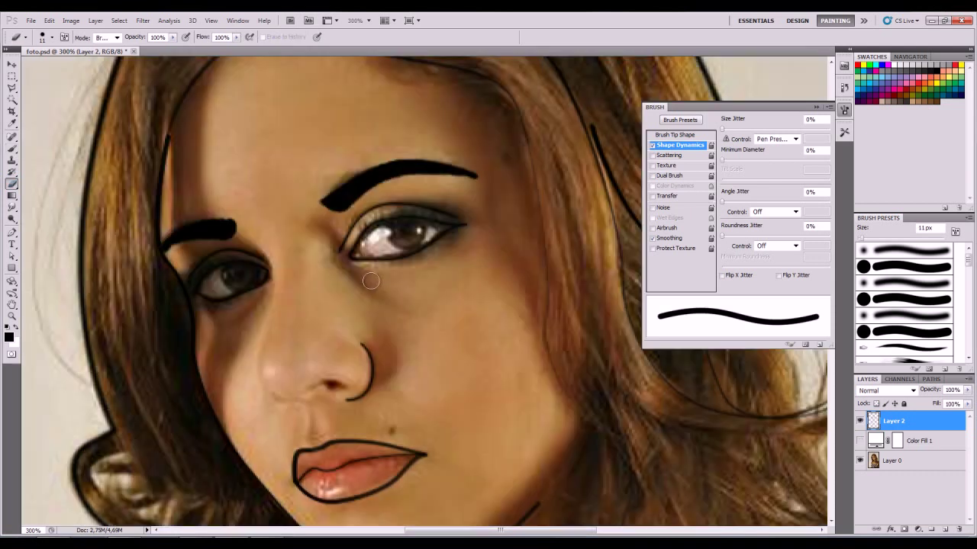
# Step: Stroke the nose path and a shoulder hair-curl path in black
pyautogui.press('p')
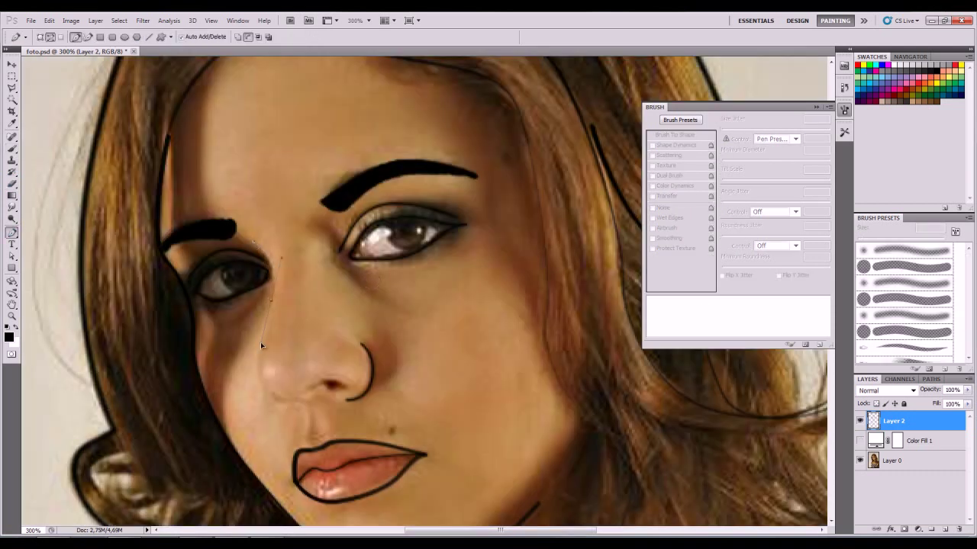
pyautogui.press('b')
pyautogui.rightClick(328, 313)
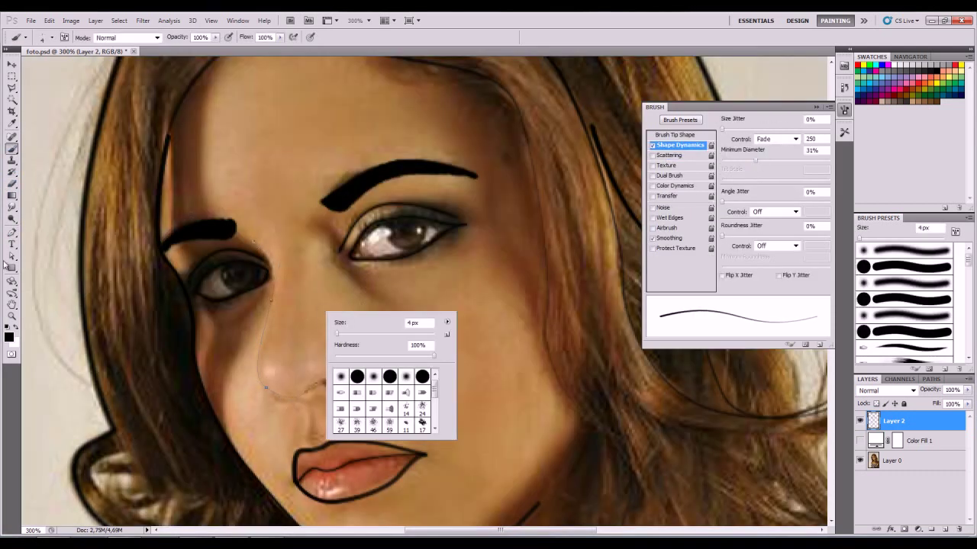
pyautogui.press('a')
pyautogui.press('Return')
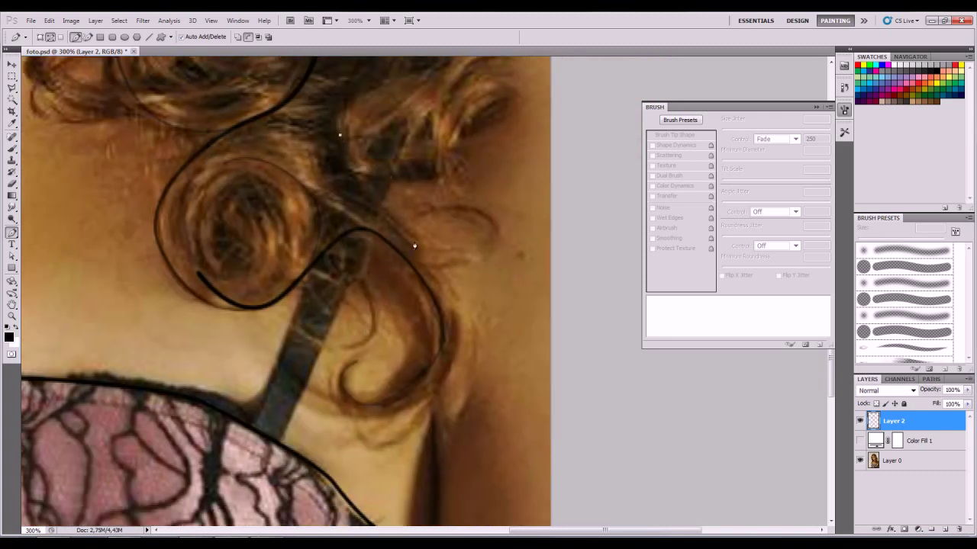
pyautogui.rightClick(356, 371)
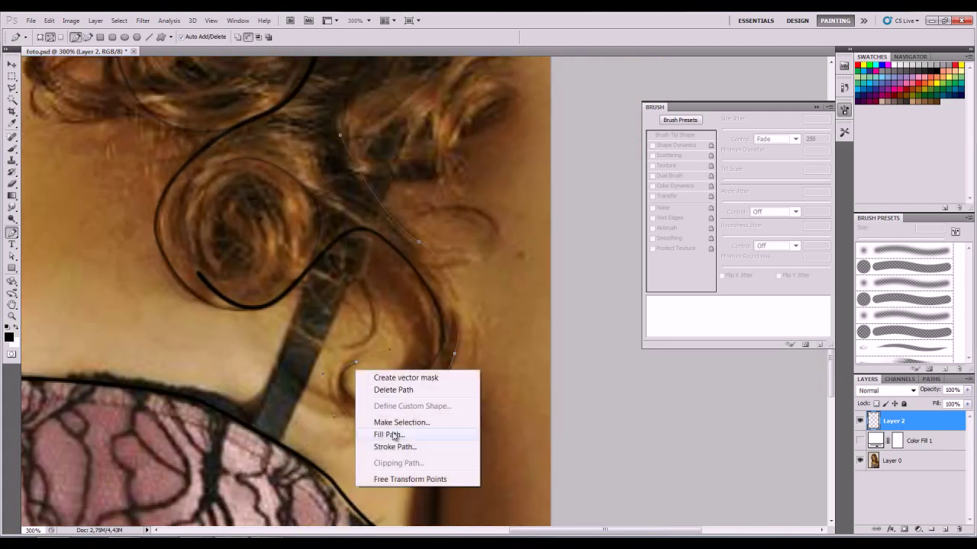
pyautogui.click(397, 447)
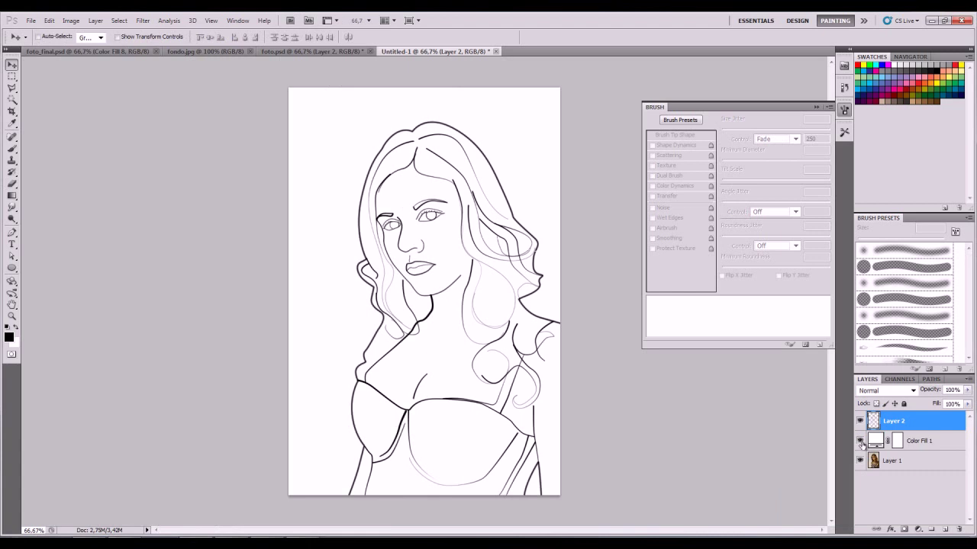
# Step: Toggle Color Fill 1 to compare the line art with the photo, then zoom to 100%
pyautogui.click(860, 441)
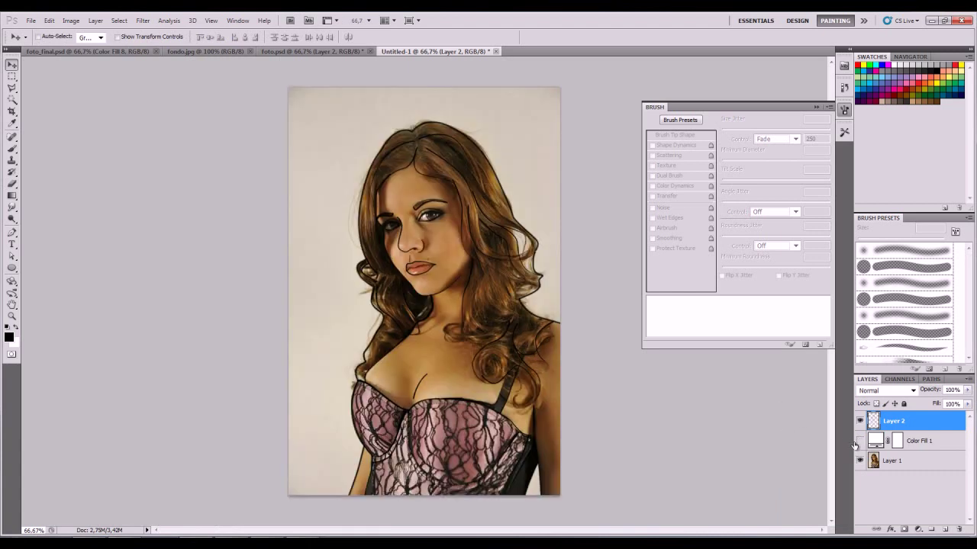
pyautogui.click(860, 441)
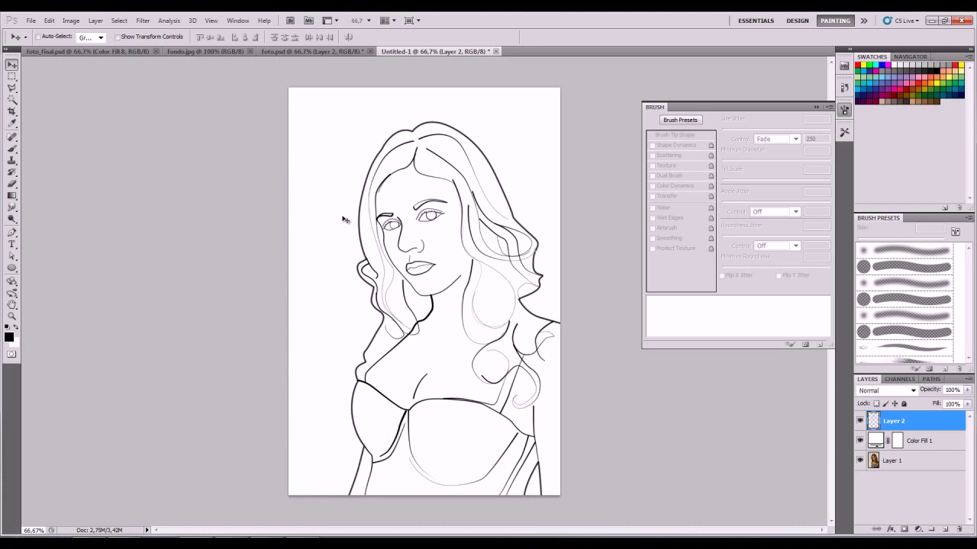
pyautogui.hotkey('ctrl', '+')
pyautogui.moveTo(408, 334)
pyautogui.mouseDown()
pyautogui.moveTo(364, 288)
pyautogui.moveTo(362, 318)
pyautogui.mouseUp()
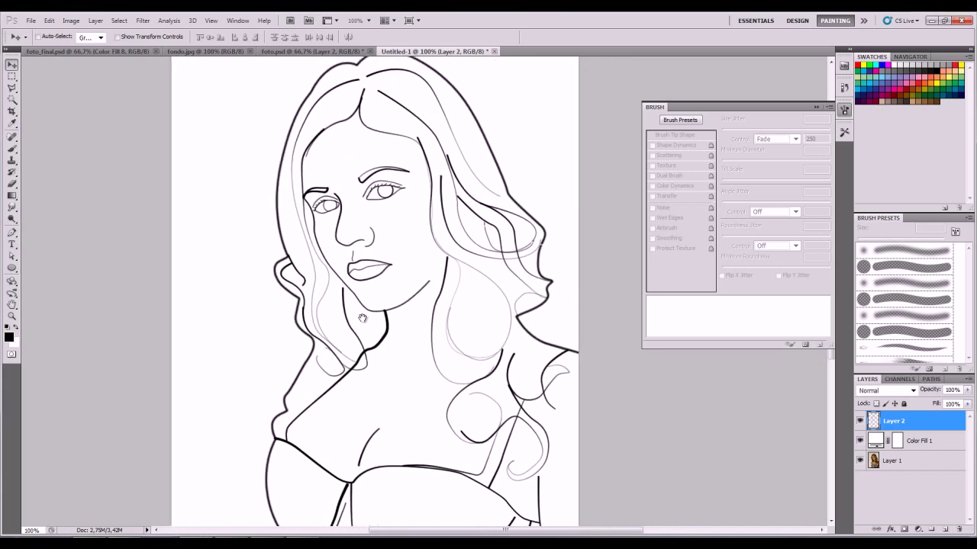
# Step: Compare once more, dismiss the Windows notification and select the Pen tool
pyautogui.click(860, 441)
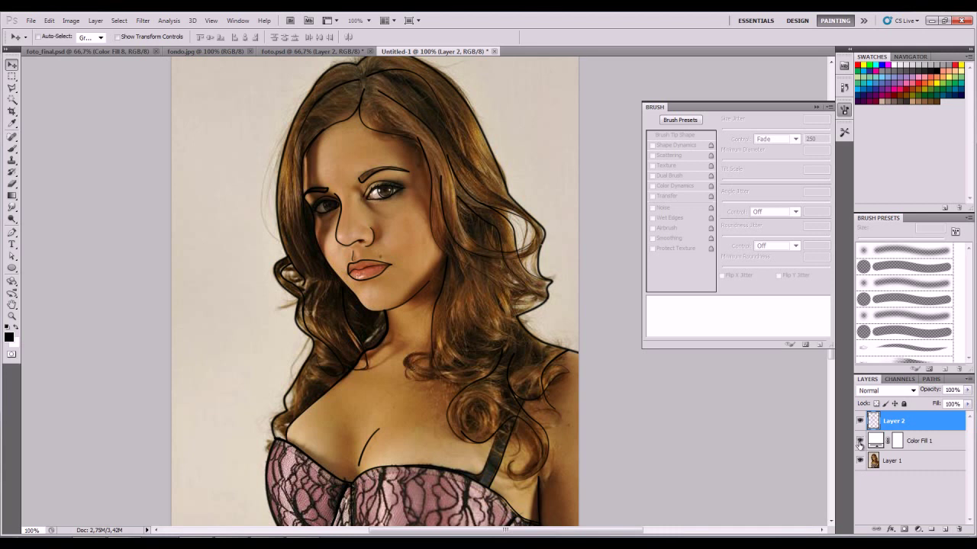
pyautogui.click(860, 441)
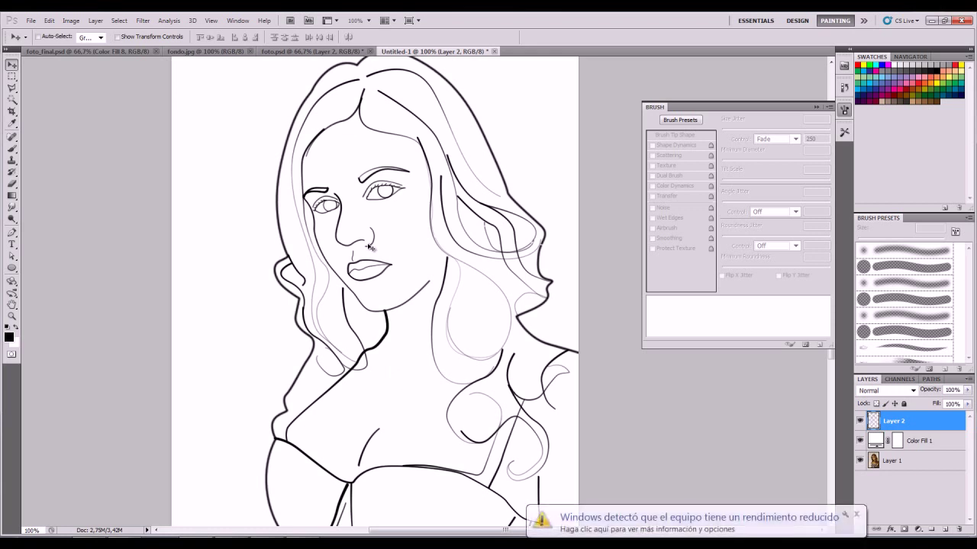
pyautogui.click(855, 515)
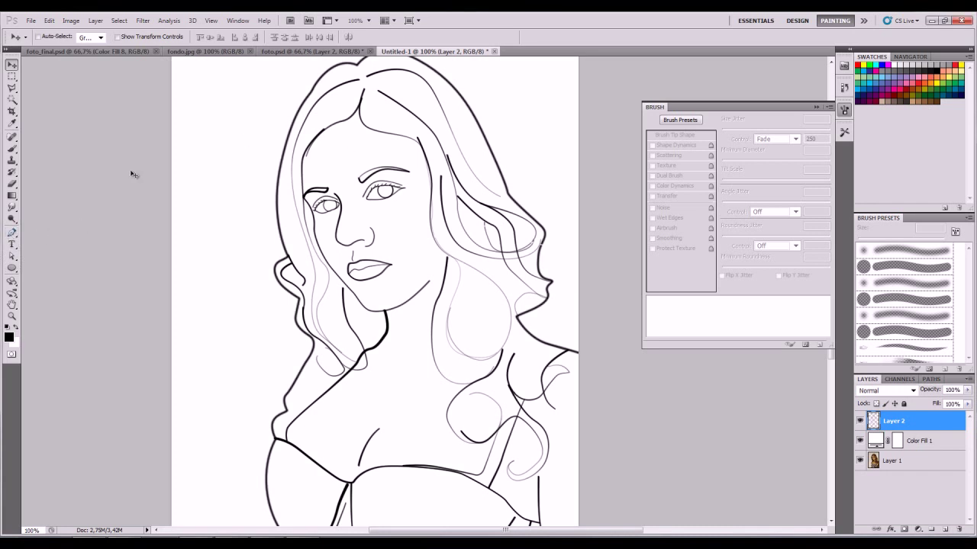
pyautogui.click(12, 233)
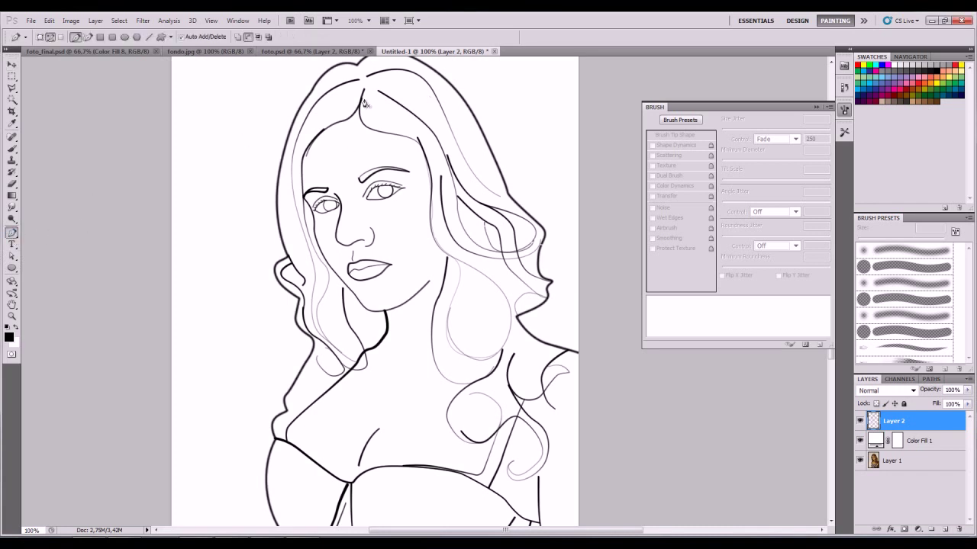
# Step: At 200% zoom, bend the Pen path to follow the right-hand hair edge
pyautogui.hotkey('ctrl', '+')
pyautogui.moveTo(270, 11); pyautogui.dragTo(239, 93)
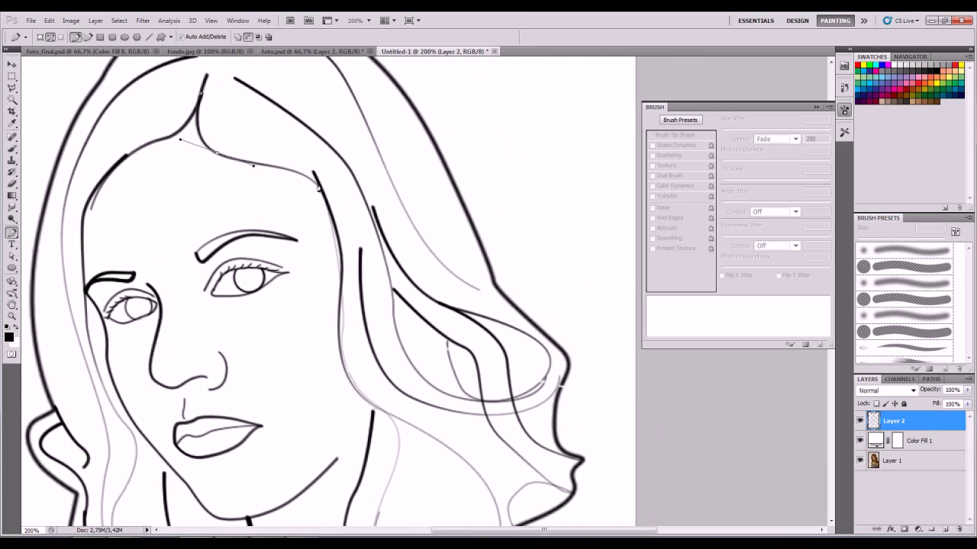
pyautogui.moveTo(359, 395)
pyautogui.mouseDown()
pyautogui.moveTo(364, 416)
pyautogui.moveTo(370, 410)
pyautogui.mouseUp()
pyautogui.hotkey('ctrl', '-')
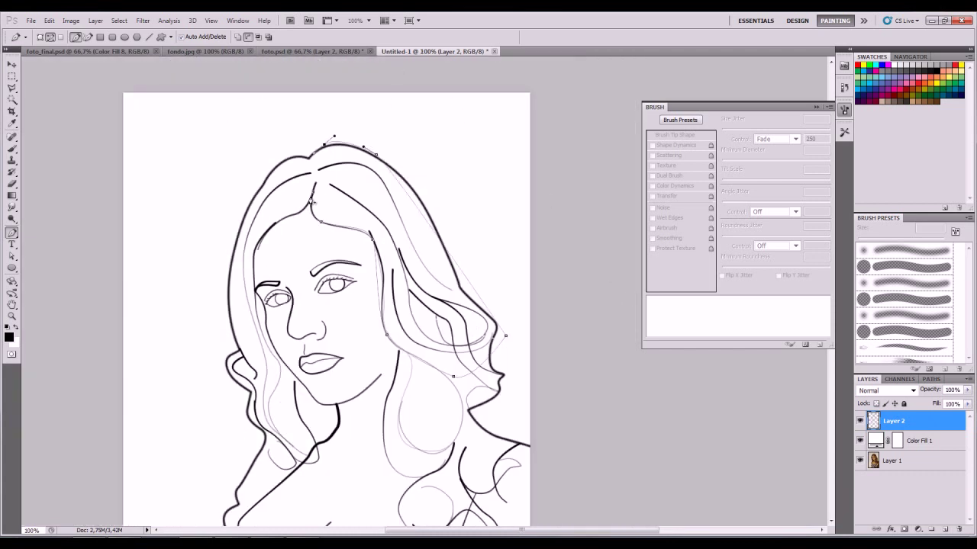
# Step: Convert the hair path into a selection, invert it, and add a new empty layer
pyautogui.rightClick(350, 197)
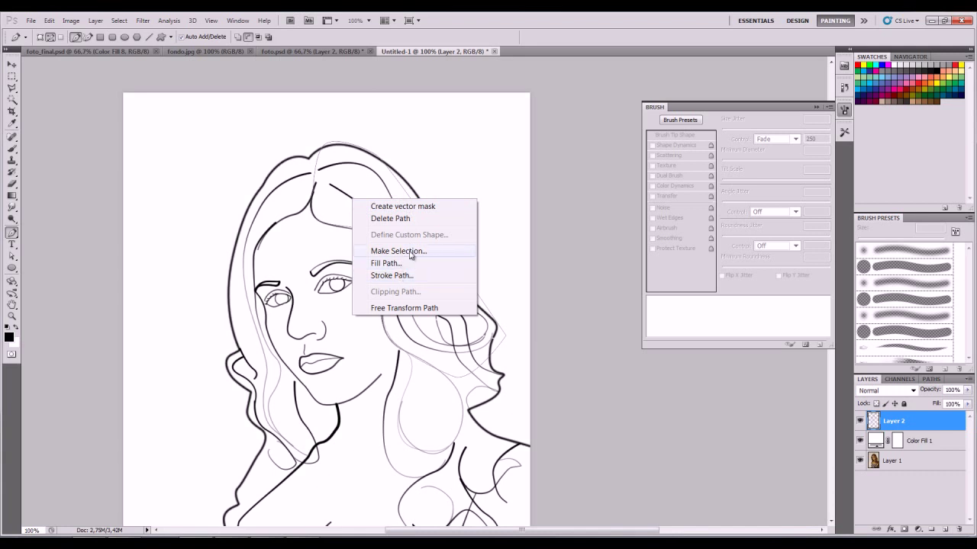
pyautogui.click(411, 254)
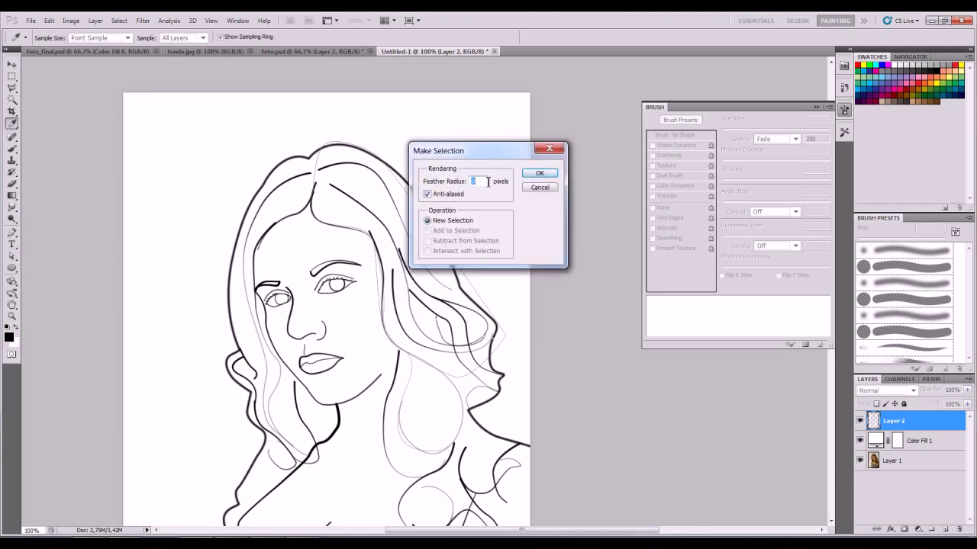
pyautogui.click(555, 175)
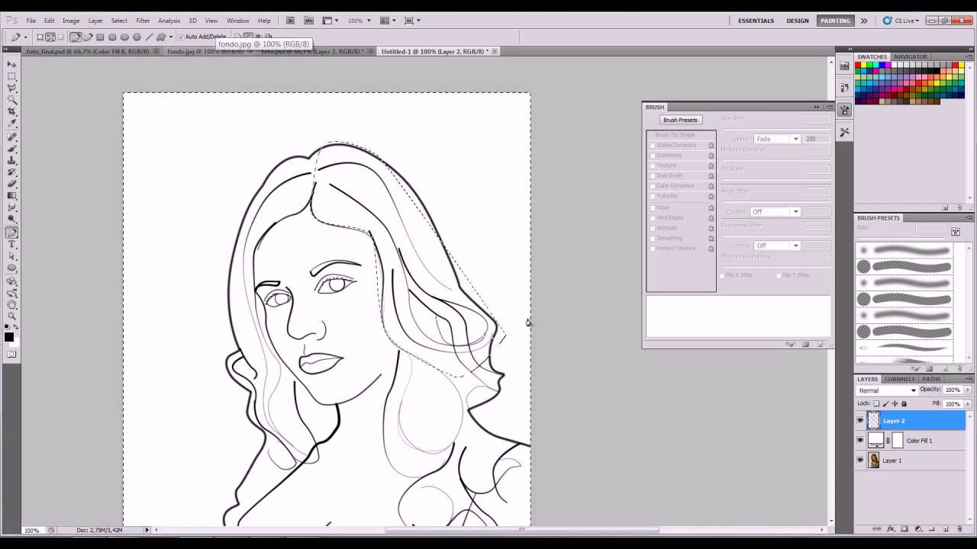
pyautogui.click(119, 21)
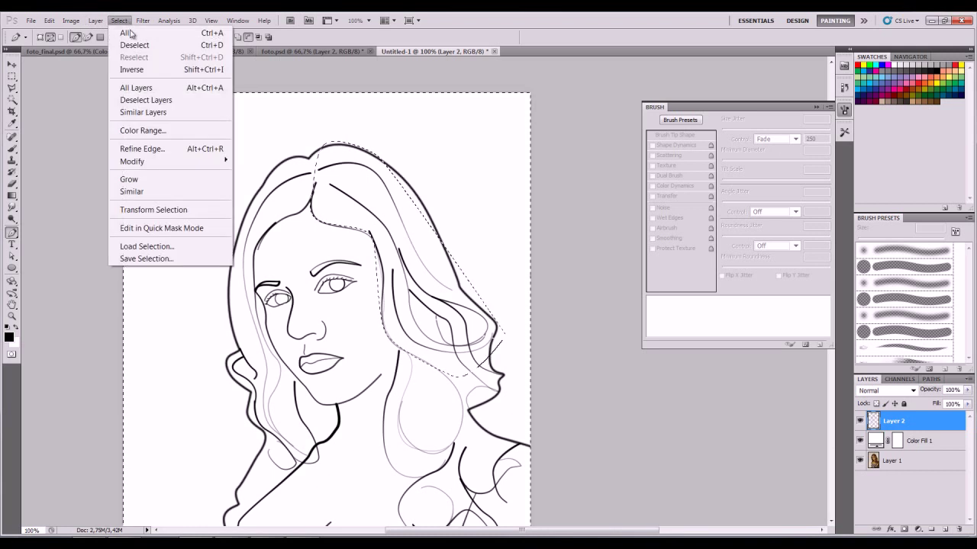
pyautogui.click(143, 71)
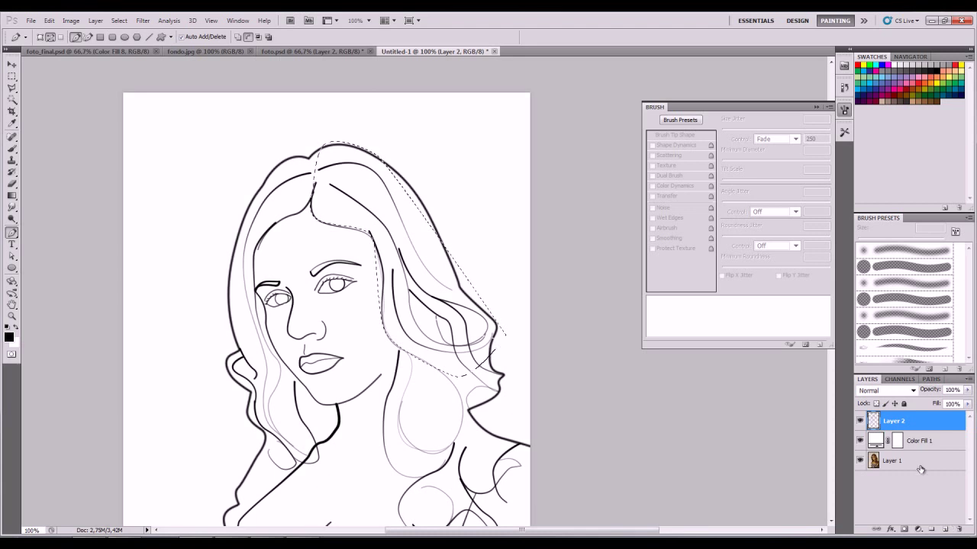
pyautogui.click(945, 529)
# Step: Move the new layer below Layer 2 and fill the hair selection with Solid Color #9e9090
pyautogui.moveTo(908, 441); pyautogui.dragTo(904, 456)
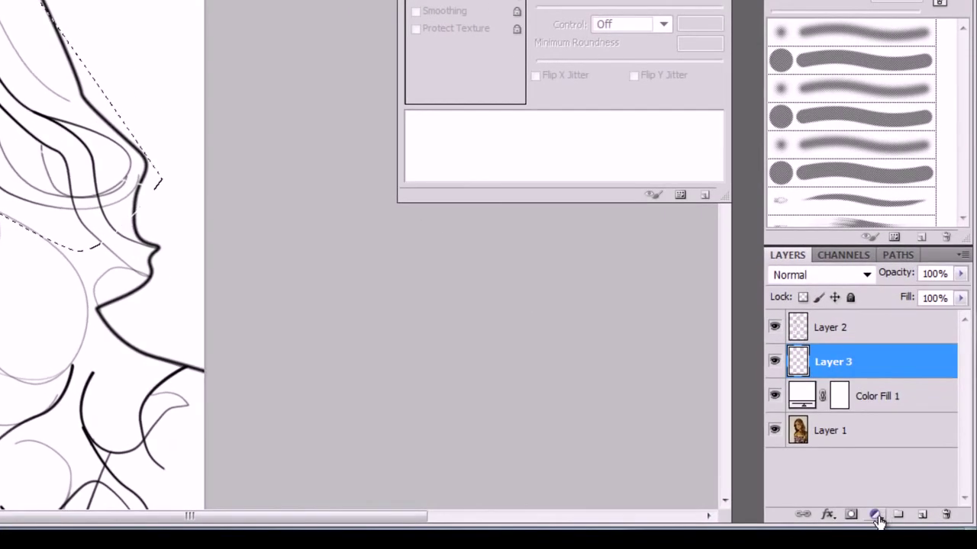
pyautogui.click(918, 528)
pyautogui.click(832, 122)
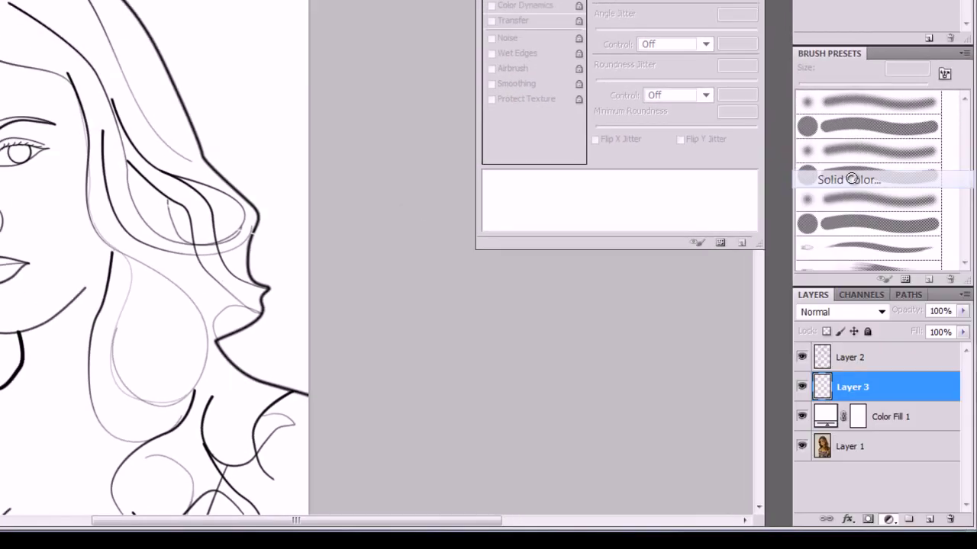
pyautogui.moveTo(656, 238); pyautogui.dragTo(579, 237)
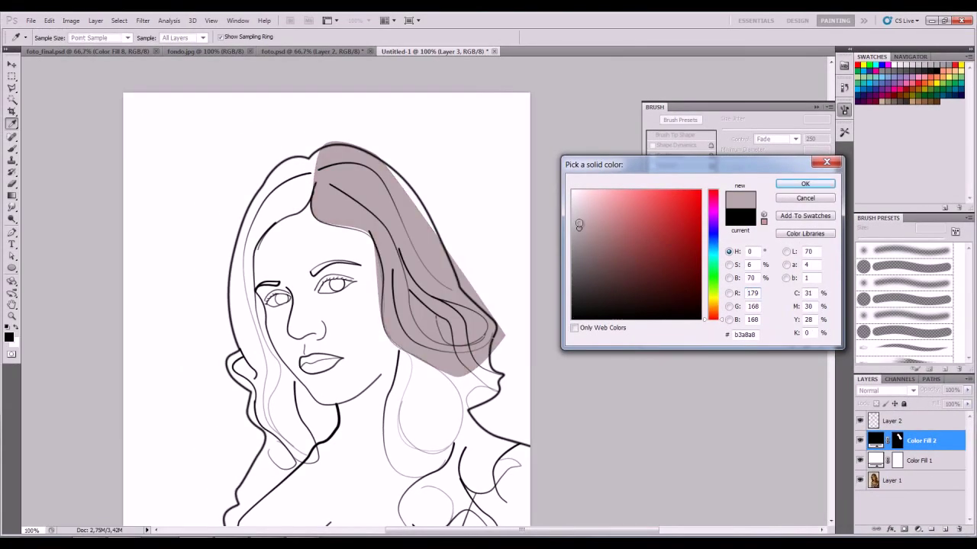
pyautogui.click(793, 185)
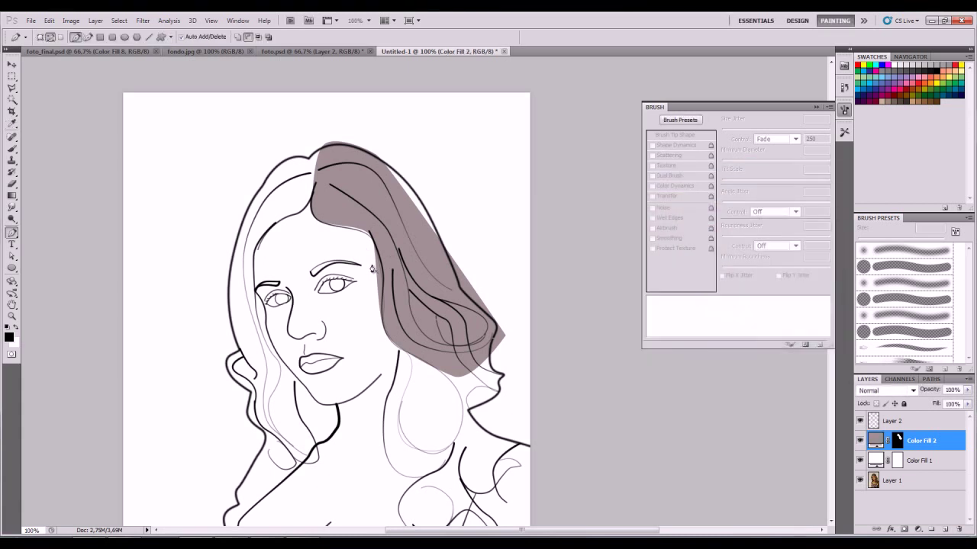
pyautogui.scroll(-1, 289, 359)
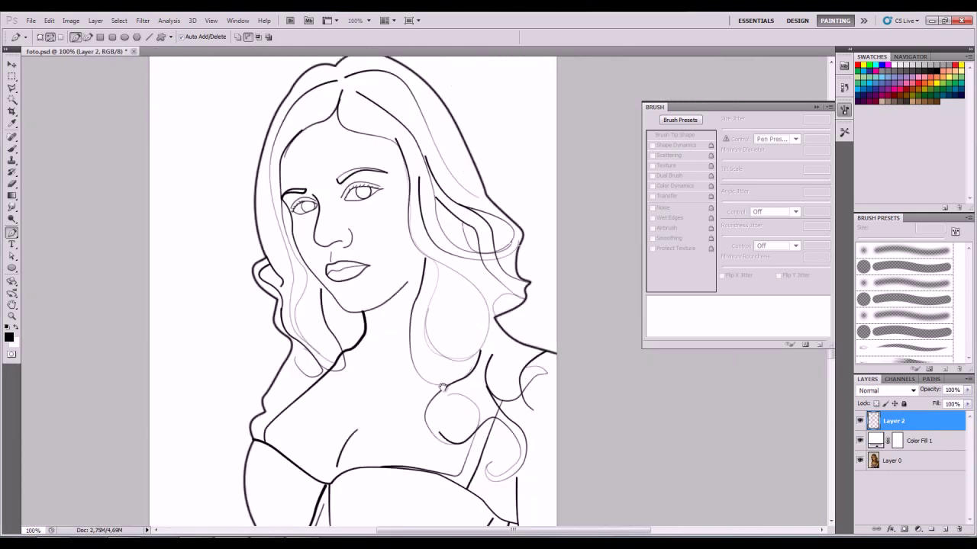
# Step: Add a new layer and start a curved Pen path along the top of the hair at 300%
pyautogui.hotkey('ctrl', 'shift', 'alt', 'n')
pyautogui.hotkey('ctrl', '+')
pyautogui.hotkey('ctrl', '+')
pyautogui.moveTo(353, 150); pyautogui.dragTo(321, 100)
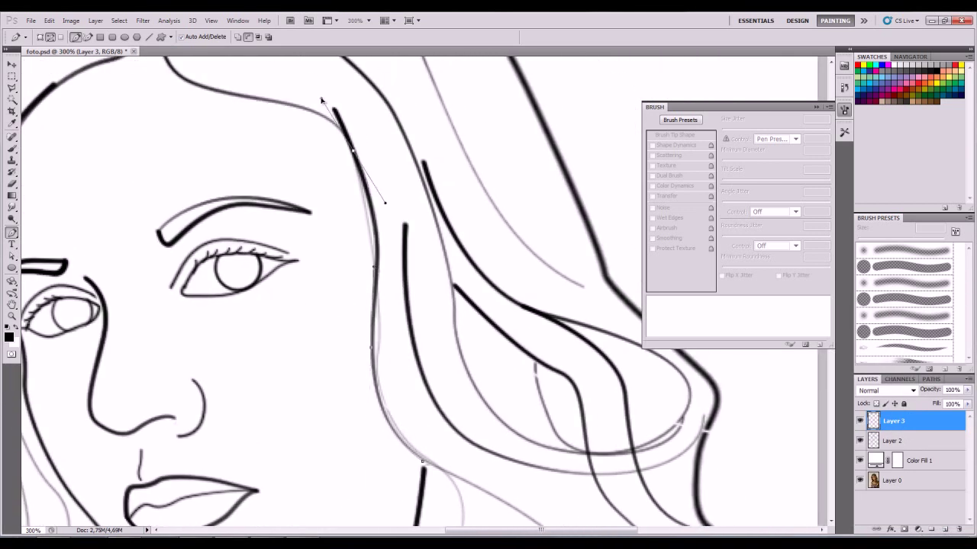
pyautogui.moveTo(234, 94); pyautogui.dragTo(161, 89)
pyautogui.moveTo(161, 89); pyautogui.dragTo(318, 311)
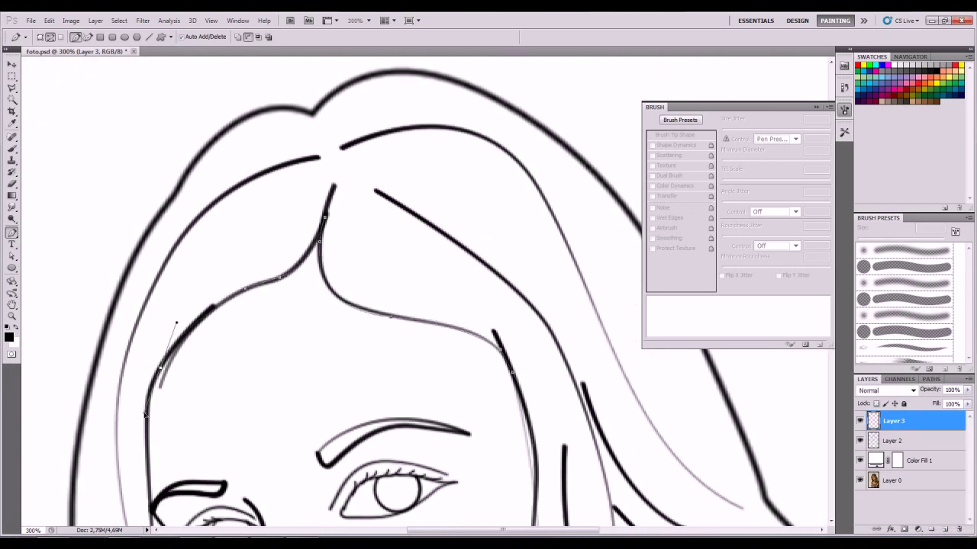
pyautogui.scroll(-3, 145, 415)
pyautogui.scroll(-3, 195, 228)
pyautogui.scroll(-2, 245, 263)
# Step: Extend the path down the face contour toward the chin and neck
pyautogui.moveTo(355, 382); pyautogui.dragTo(269, 277)
pyautogui.scroll(-3, 373, 409)
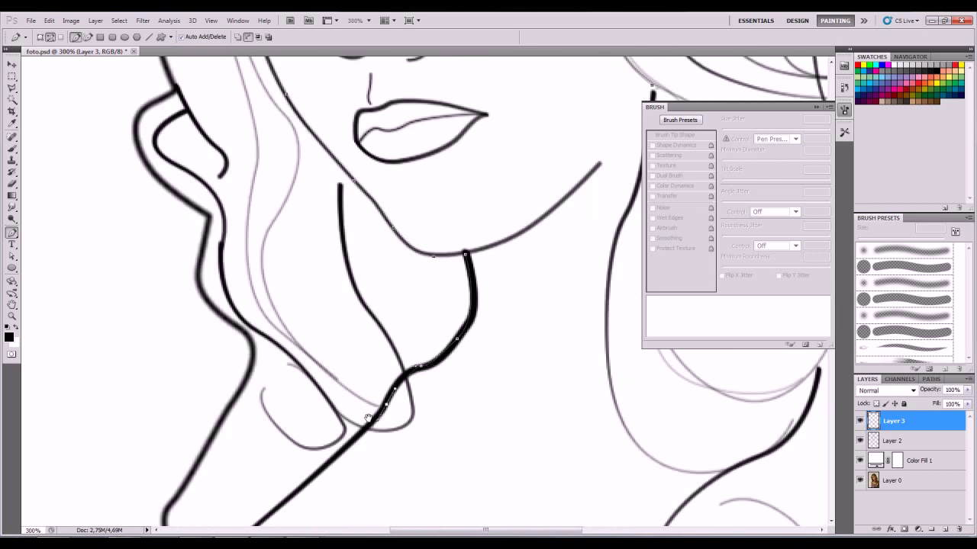
pyautogui.moveTo(368, 418); pyautogui.dragTo(473, 258)
pyautogui.moveTo(349, 223); pyautogui.dragTo(305, 458)
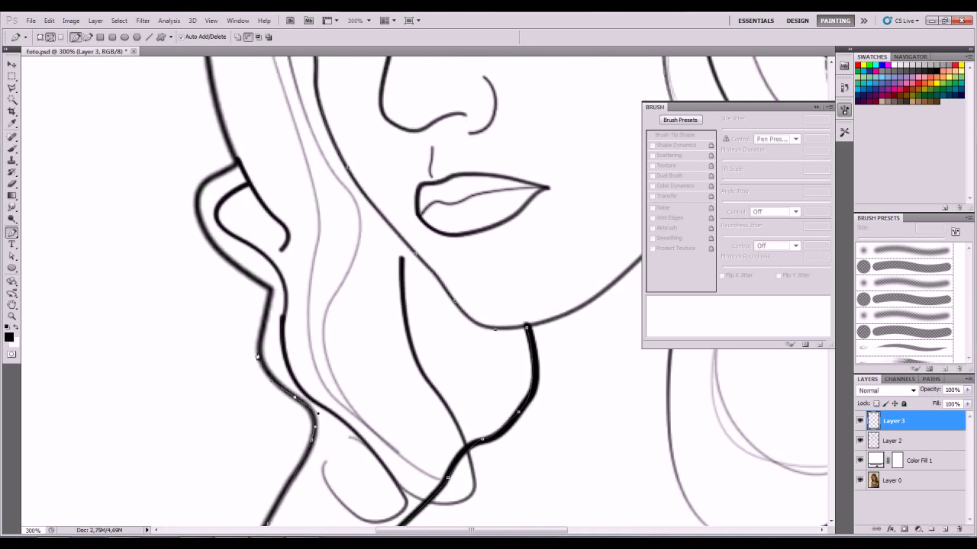
pyautogui.scroll(5, 205, 234)
pyautogui.scroll(5, 205, 234)
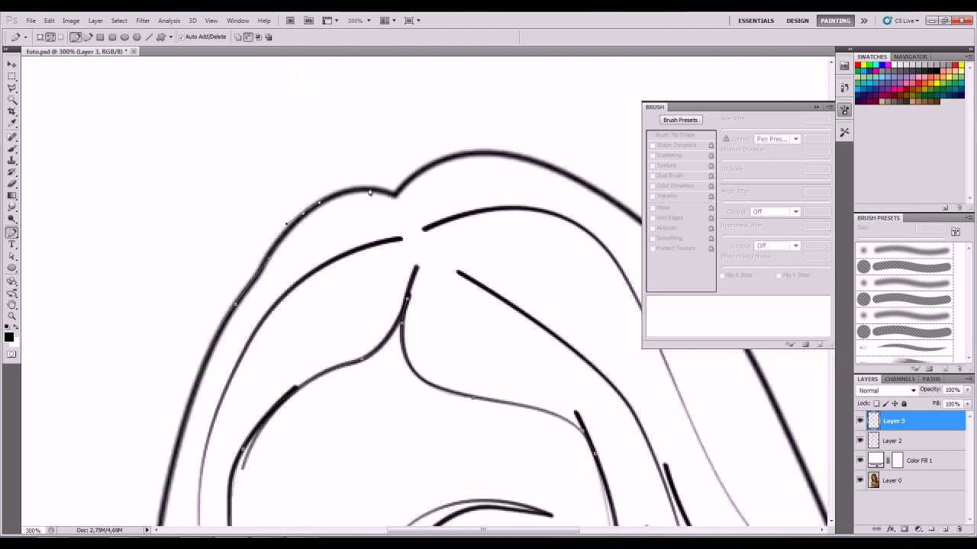
pyautogui.hscroll(5, 263, 228)
pyautogui.scroll(-5, 263, 227)
pyautogui.scroll(-5, 397, 274)
pyautogui.hscroll(-2, 534, 317)
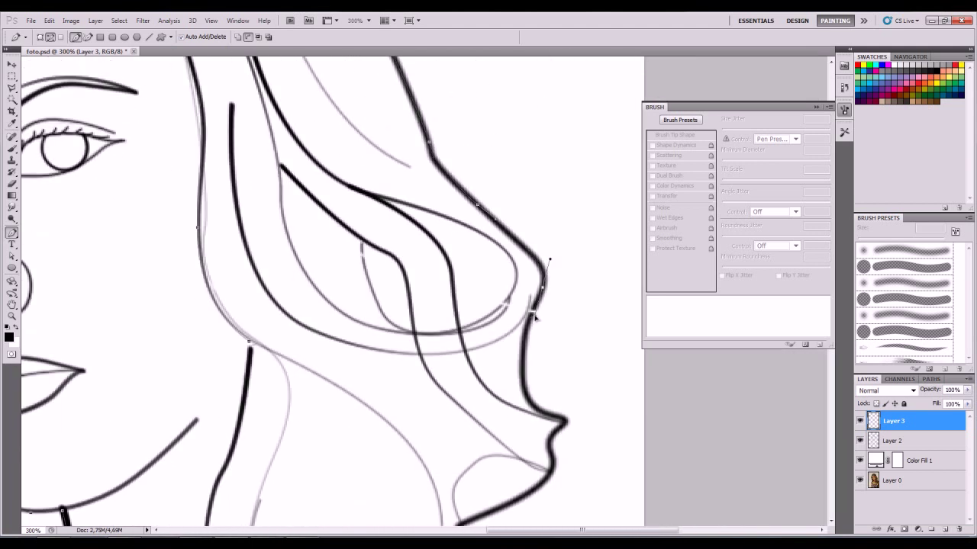
# Step: At 400% zoom, add curved anchors around the shoulder curls
pyautogui.hotkey('ctrl', '-')
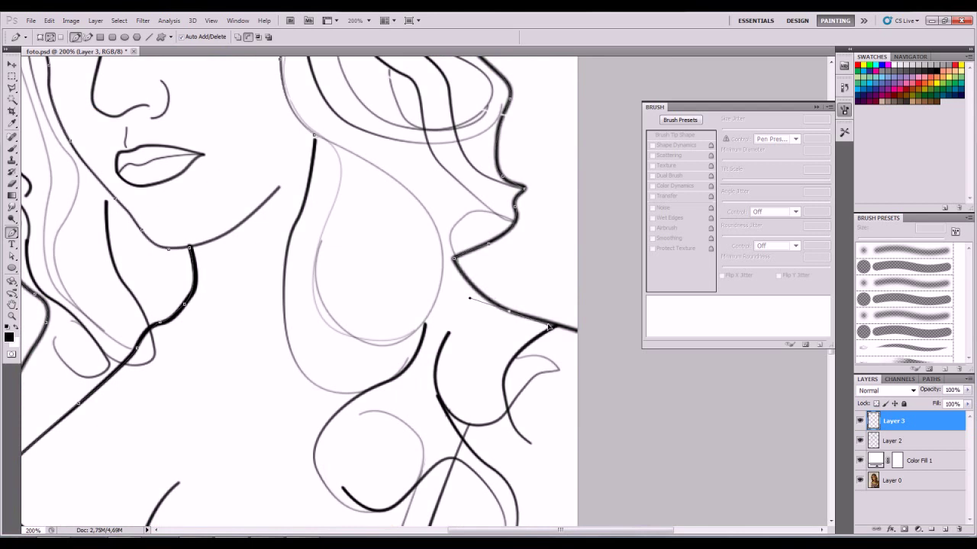
pyautogui.hotkey('ctrl', '+')
pyautogui.hotkey('ctrl', '+')
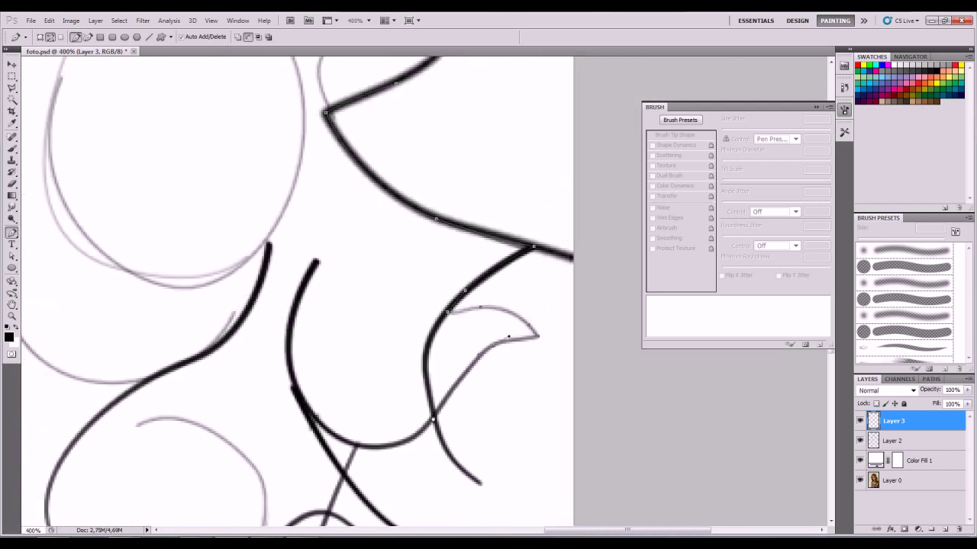
pyautogui.scroll(-5, 336, 290)
pyautogui.hscroll(-2, 336, 290)
pyautogui.scroll(-3, 457, 267)
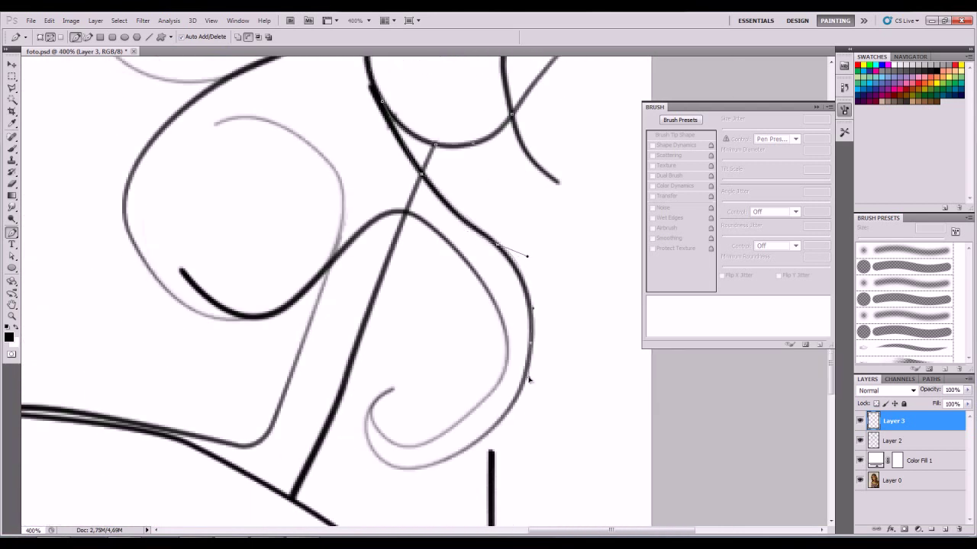
pyautogui.moveTo(395, 443); pyautogui.dragTo(446, 471)
pyautogui.moveTo(244, 322); pyautogui.dragTo(225, 322)
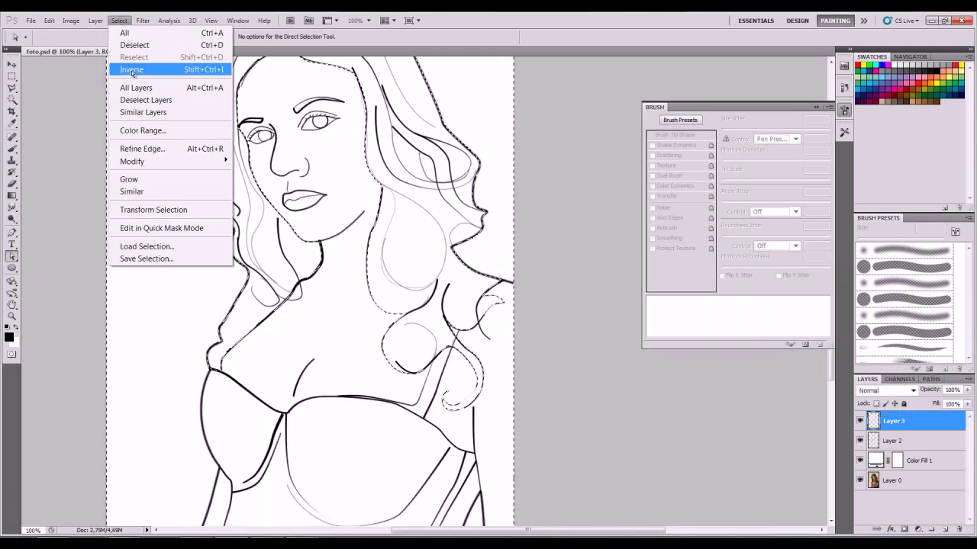
# Step: Add a brown Solid Color fill for the hair, briefly hiding the white background to check it
pyautogui.click(920, 528)
pyautogui.click(890, 298)
pyautogui.click(860, 461)
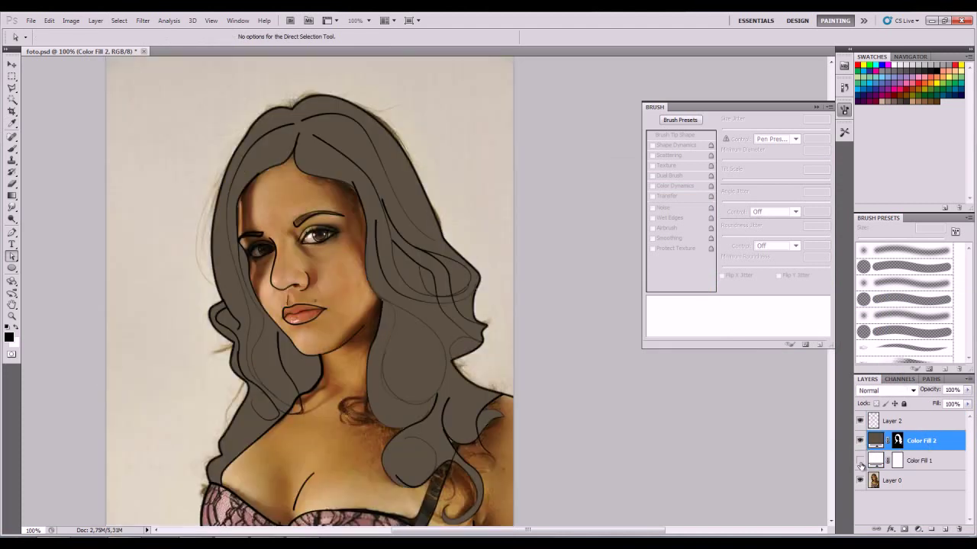
pyautogui.click(916, 461)
# Step: Add a new layer and inspect the dress outline from strap to lower edge
pyautogui.click(945, 528)
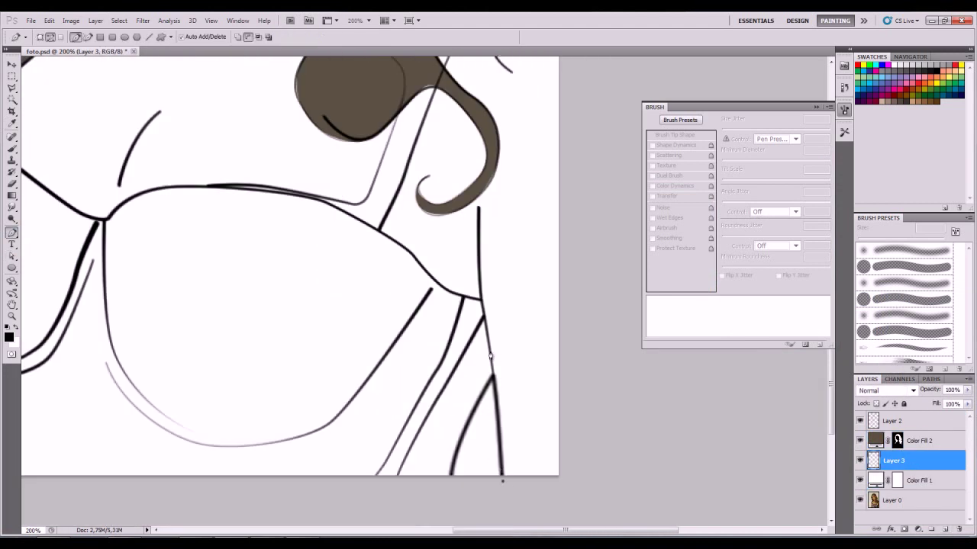
pyautogui.hotkey('ctrl', '+')
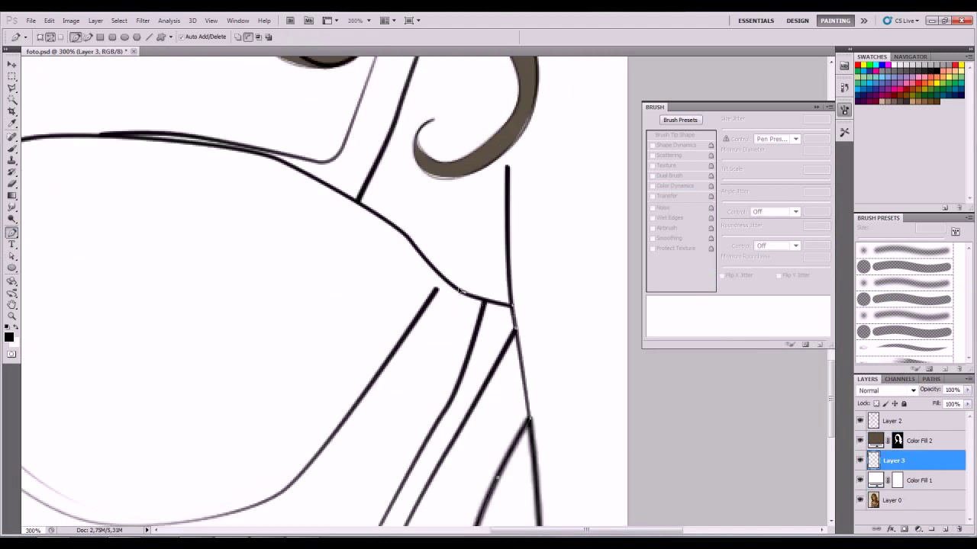
pyautogui.moveTo(393, 140)
pyautogui.mouseDown()
pyautogui.moveTo(397, 451)
pyautogui.moveTo(276, 403)
pyautogui.mouseUp()
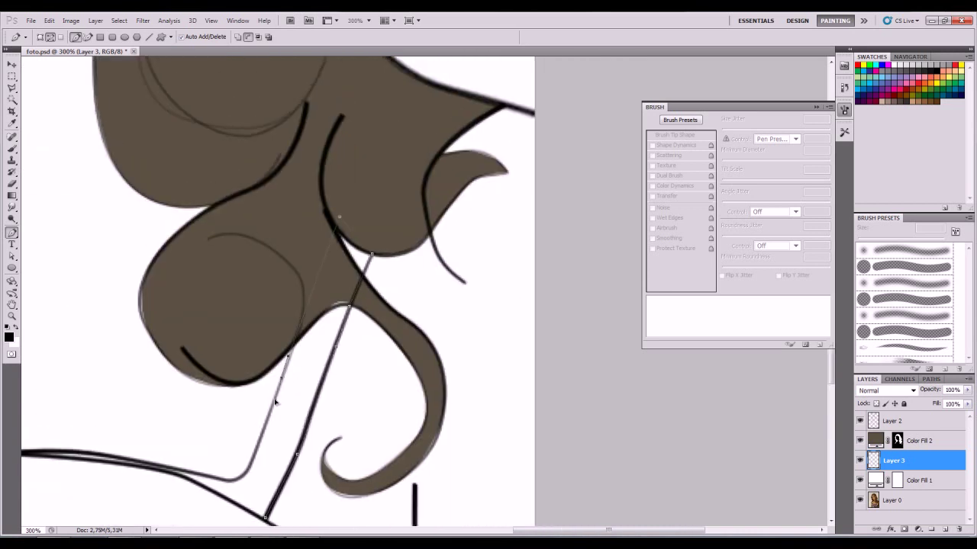
pyautogui.moveTo(202, 477); pyautogui.dragTo(383, 396)
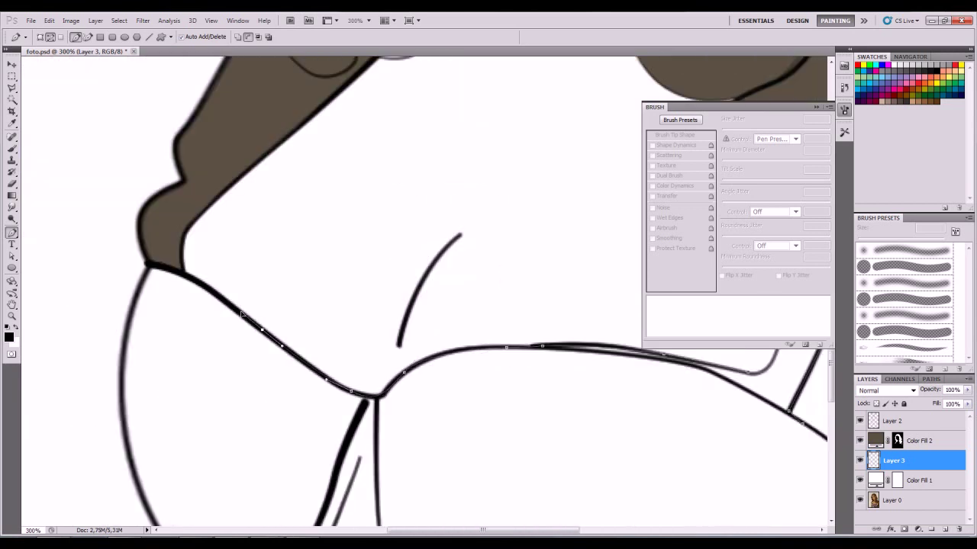
pyautogui.moveTo(130, 454)
pyautogui.mouseDown()
pyautogui.moveTo(279, 436)
pyautogui.moveTo(257, 388)
pyautogui.moveTo(213, 420)
pyautogui.mouseUp()
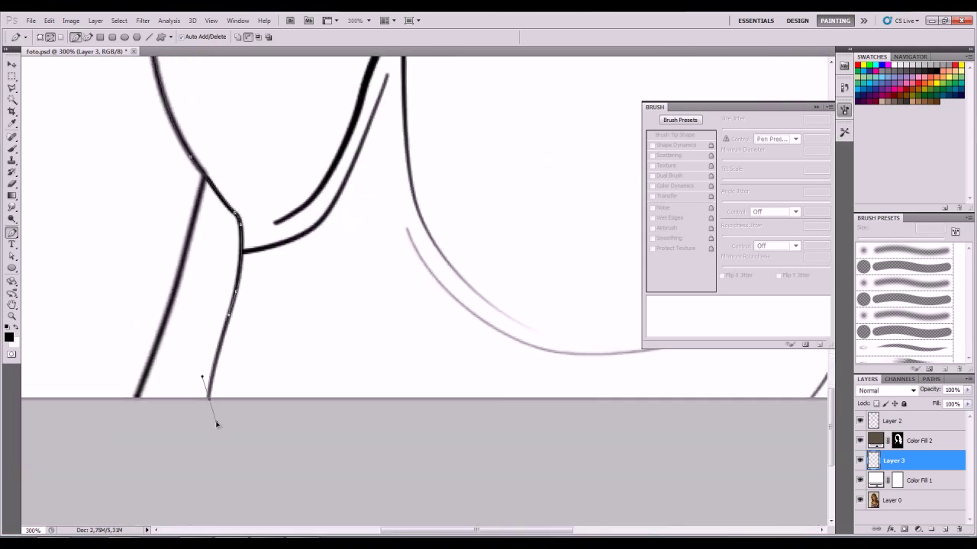
pyautogui.hotkey('ctrl', '-')
pyautogui.hotkey('ctrl', '-')
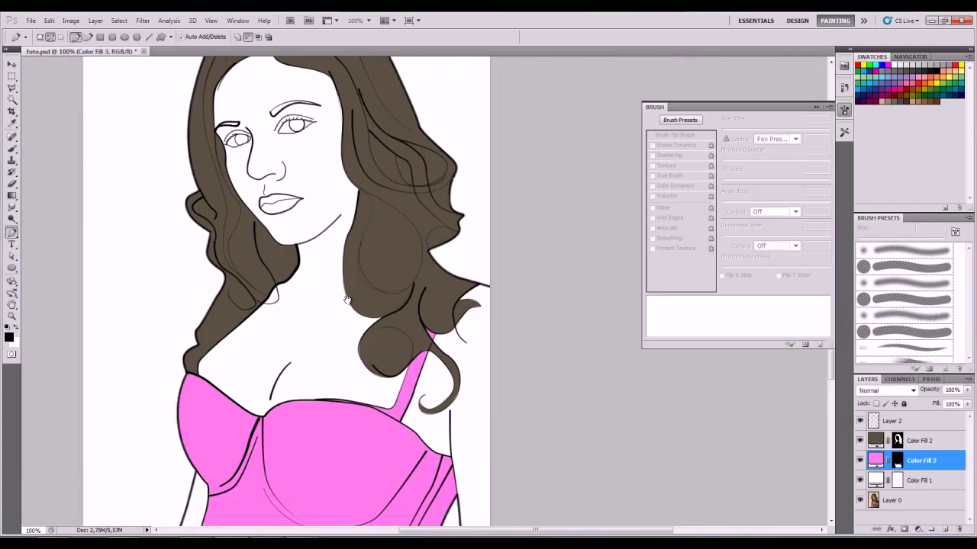
pyautogui.hotkey('ctrl', '-')
# Step: Add a layer below the dress fill and turn the traced skin path into a selection
pyautogui.keyDown('ctrl'); pyautogui.click(944, 529); pyautogui.keyUp('ctrl')
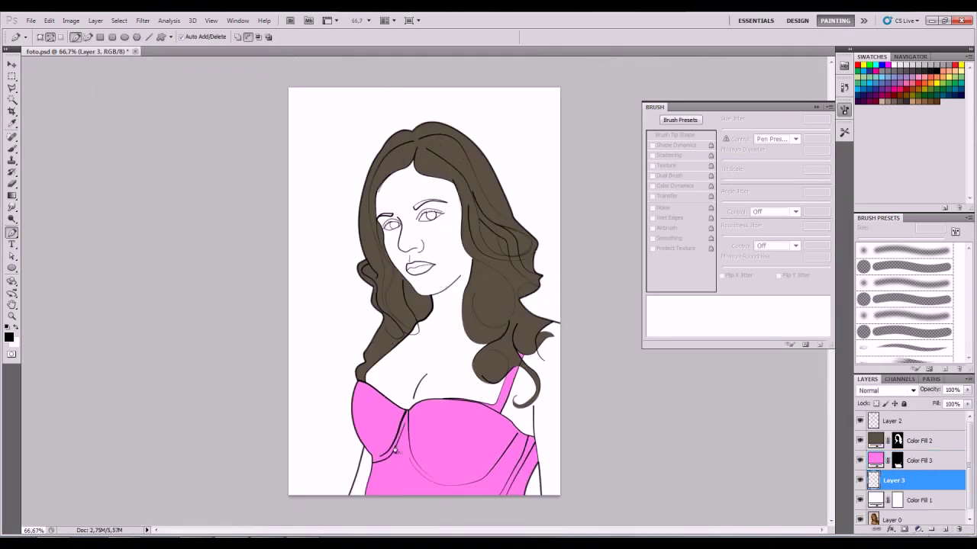
pyautogui.keyDown('alt'); pyautogui.scroll(2, 397, 450); pyautogui.keyUp('alt')
pyautogui.moveTo(277, 155)
pyautogui.mouseDown()
pyautogui.moveTo(530, 141)
pyautogui.moveTo(552, 0)
pyautogui.mouseUp()
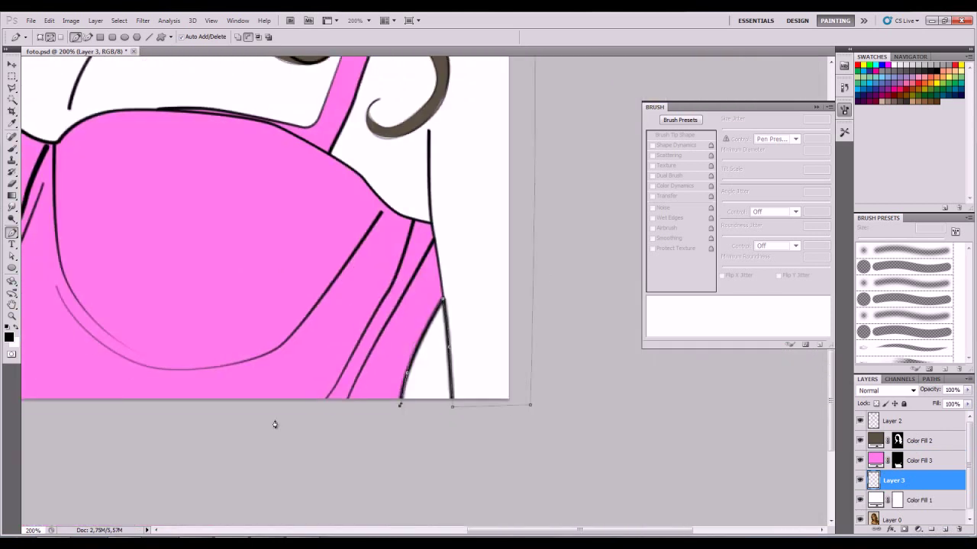
pyautogui.hotkey('ctrl', '-')
pyautogui.hotkey('ctrl', 'Return')
# Step: Apply the pale yellow skin fill and rename the fills piel, vestido and cabello
pyautogui.click(617, 194)
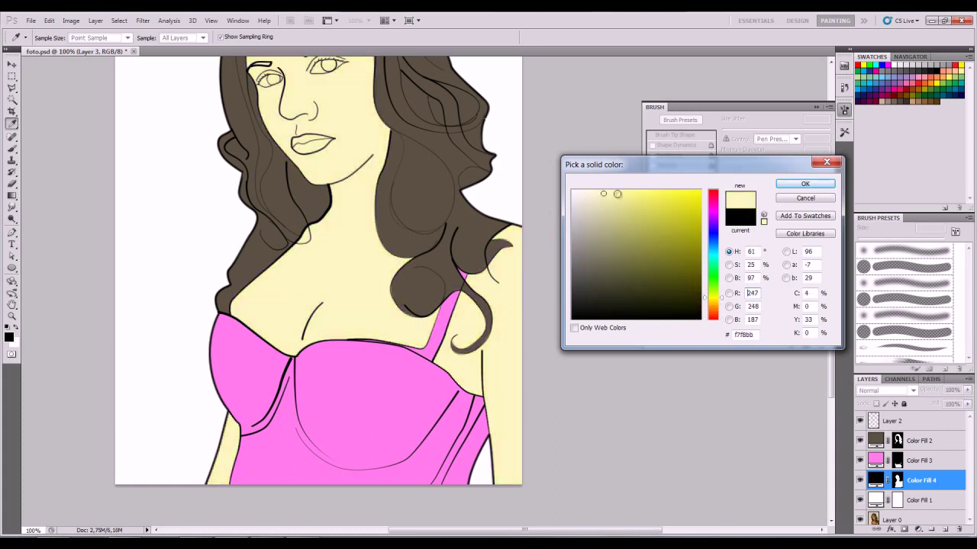
pyautogui.press('Return')
pyautogui.hotkey('ctrl', '+')
pyautogui.hotkey('ctrl', '+')
pyautogui.doubleClick(921, 480)
pyautogui.write('piel')
pyautogui.doubleClick(918, 460)
pyautogui.write('vestido')
pyautogui.doubleClick(919, 440)
pyautogui.write('cabello')
# Step: On a new layer, select the iris outlines and add a Gradient Fill layer
pyautogui.click(944, 529)
pyautogui.hotkey('ctrl', '+')
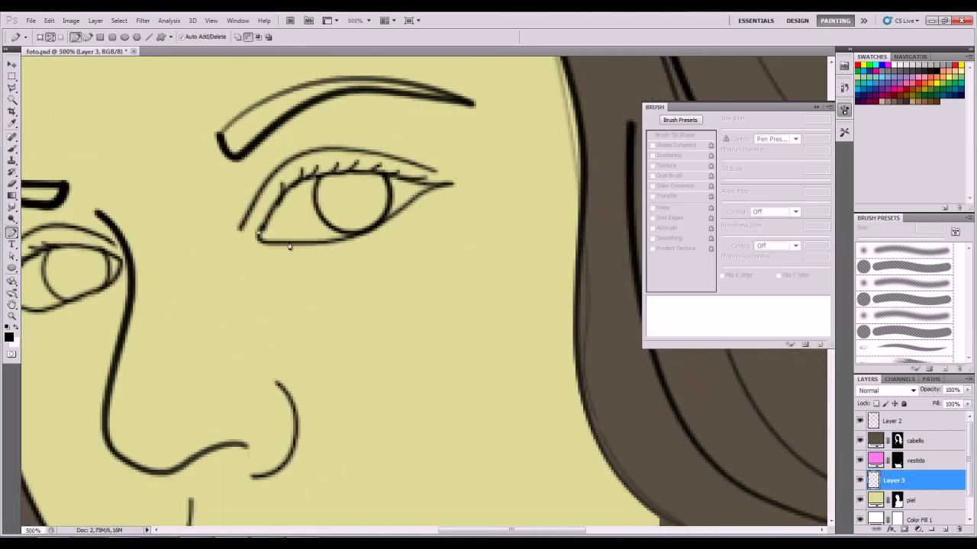
pyautogui.hscroll(-3, 276, 235)
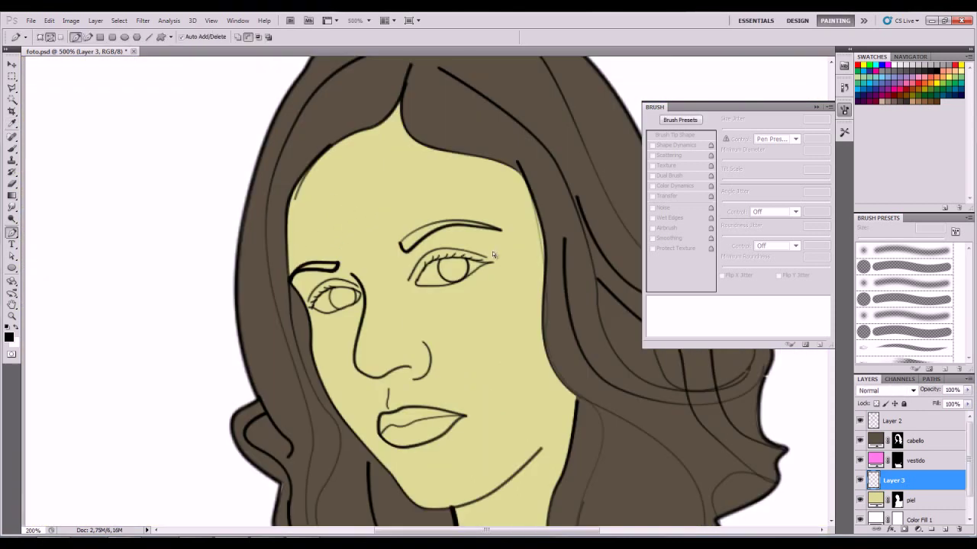
pyautogui.click(119, 20)
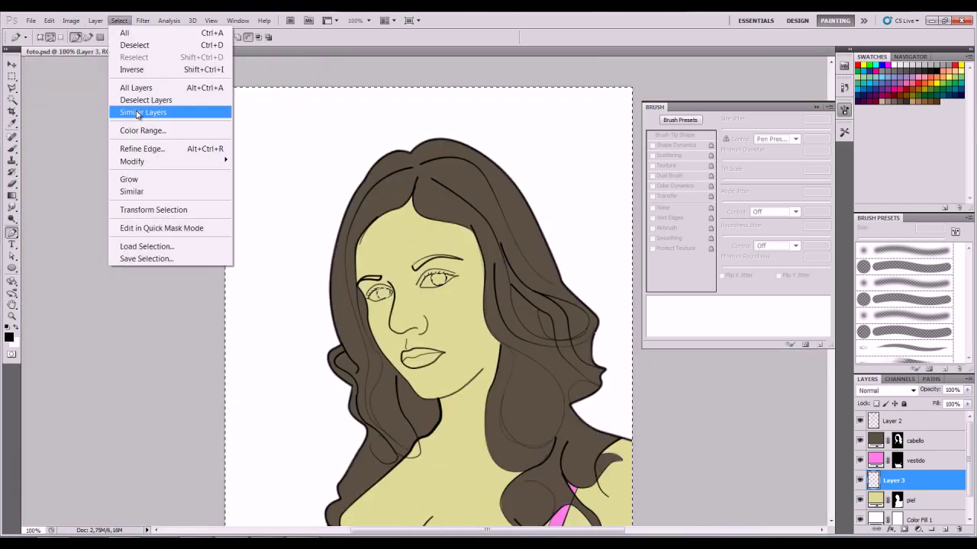
pyautogui.click(917, 528)
pyautogui.click(887, 315)
# Step: Edit the gradient with an olive colour stop and apply it to the irises
pyautogui.click(602, 193)
pyautogui.click(702, 117)
pyautogui.click(686, 99)
pyautogui.doubleClick(645, 238)
pyautogui.click(805, 184)
pyautogui.doubleClick(837, 236)
pyautogui.click(805, 184)
pyautogui.click(825, 90)
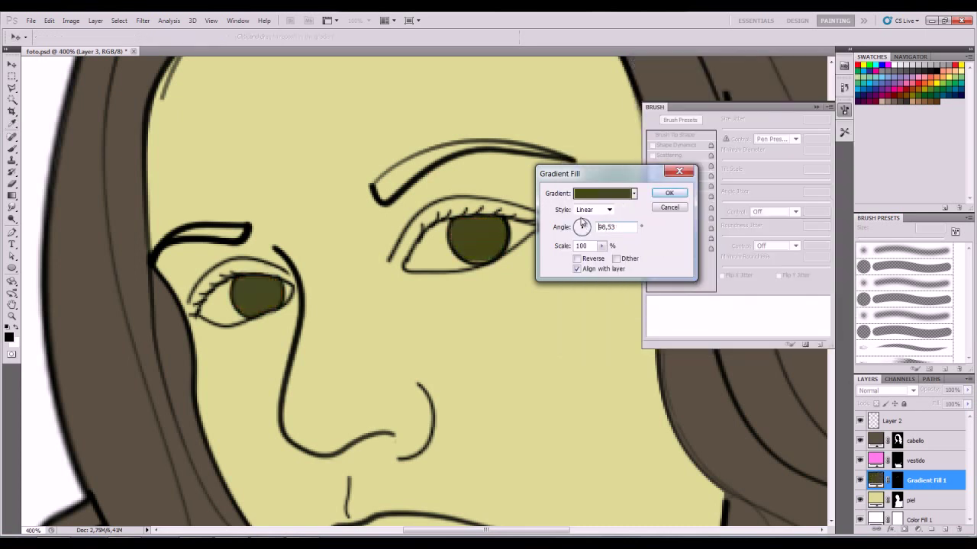
pyautogui.click(672, 191)
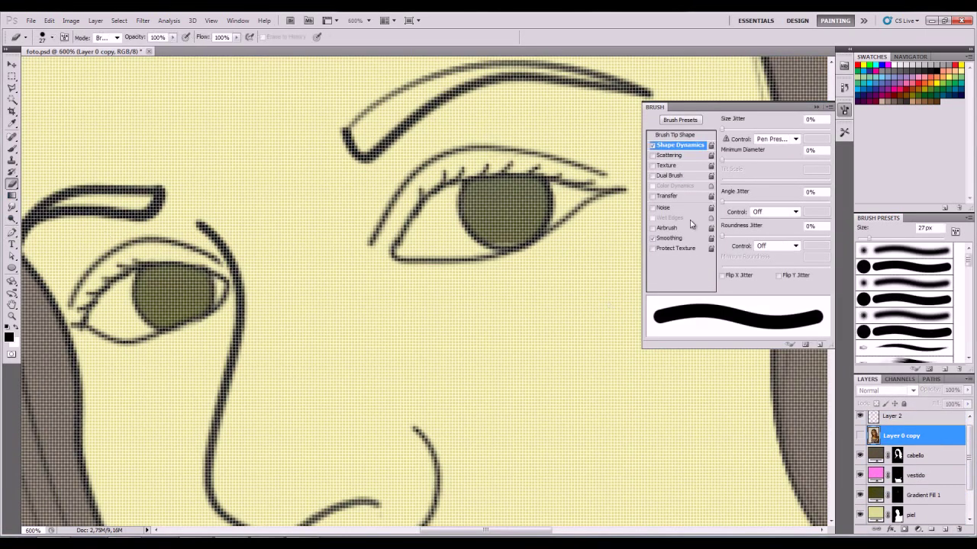
# Step: Paint a soft round-brush highlight on the right iris of the gradient layer
pyautogui.click(921, 495)
pyautogui.click(42, 36)
pyautogui.click(500, 200)
pyautogui.hotkey('ctrl', 'z')
pyautogui.click(42, 37)
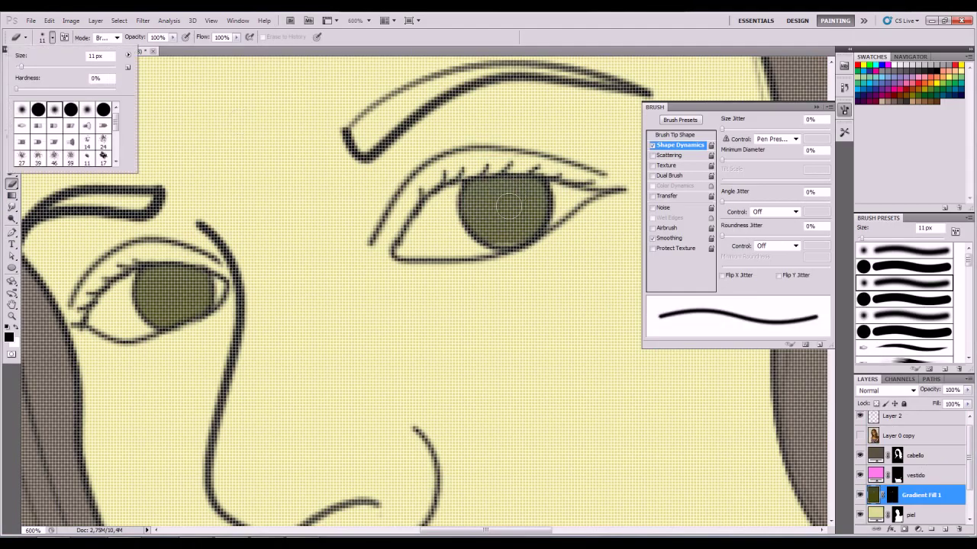
pyautogui.click(499, 202)
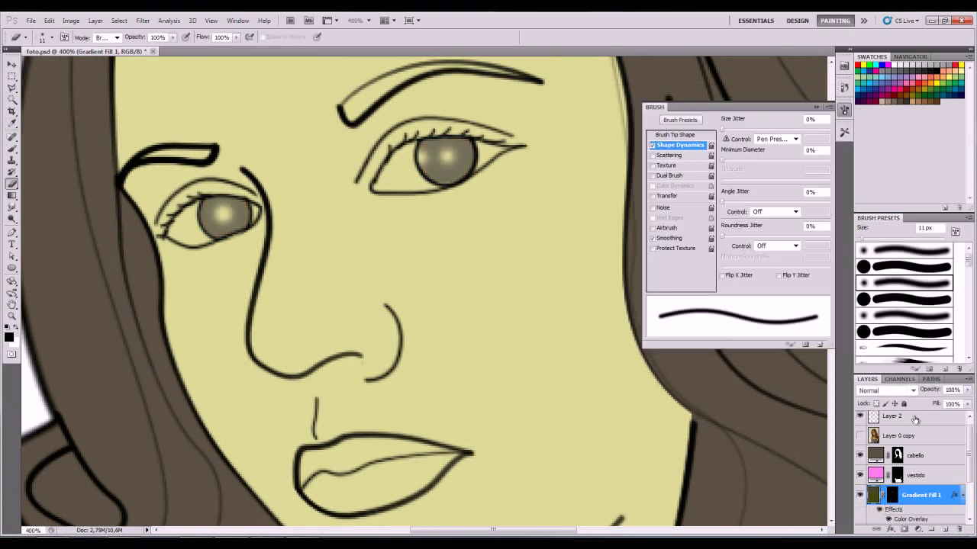
pyautogui.rightClick(916, 458)
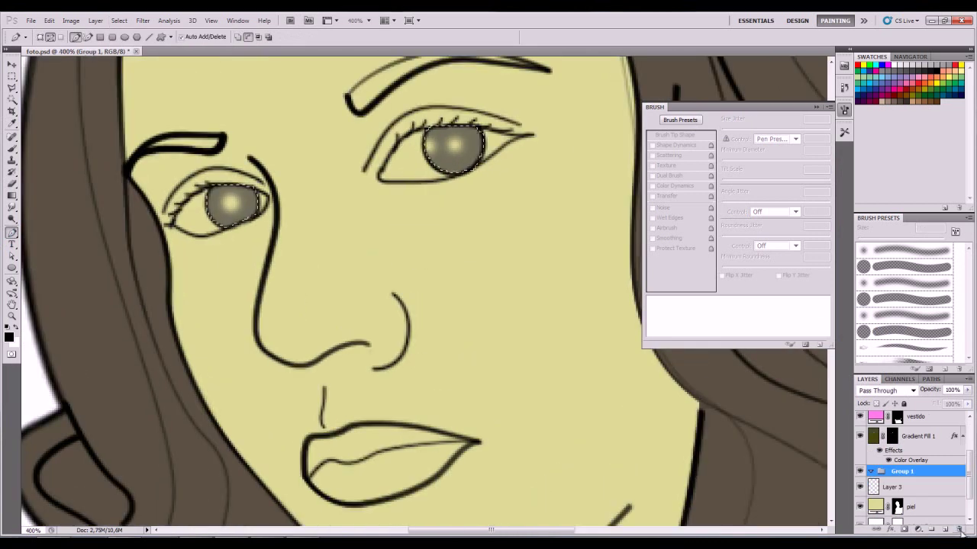
# Step: Adjust the lip path and fill the lips with a sampled red Solid Color layer
pyautogui.click(931, 529)
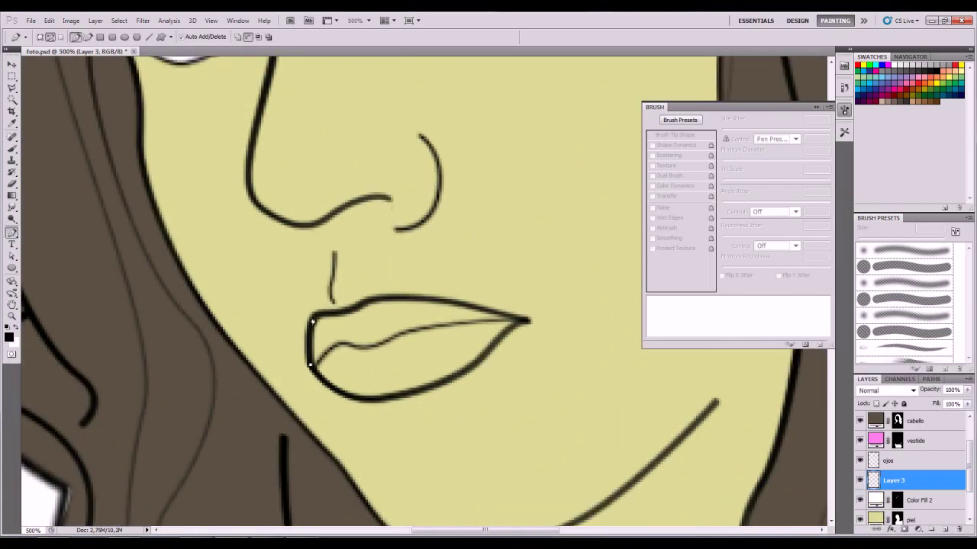
pyautogui.press('a')
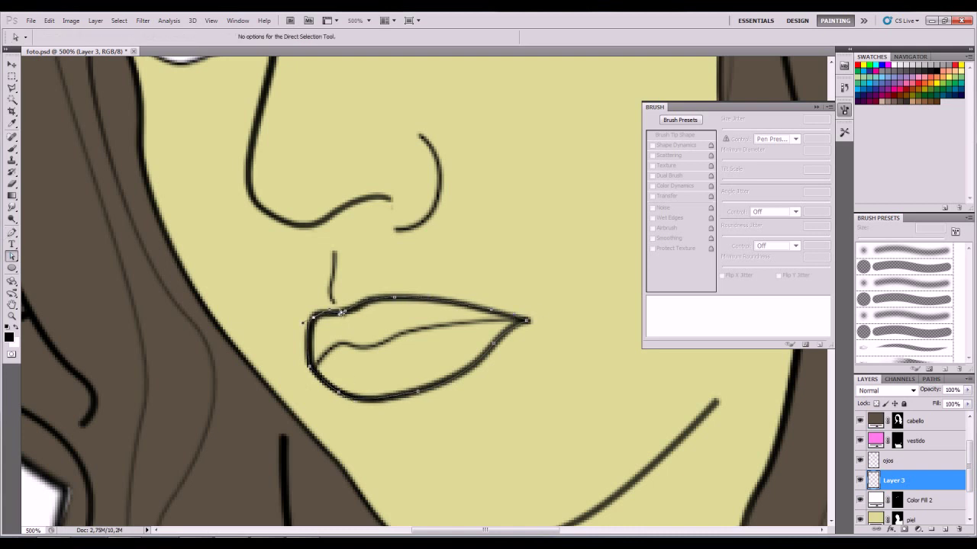
pyautogui.click(95, 20)
pyautogui.click(229, 43)
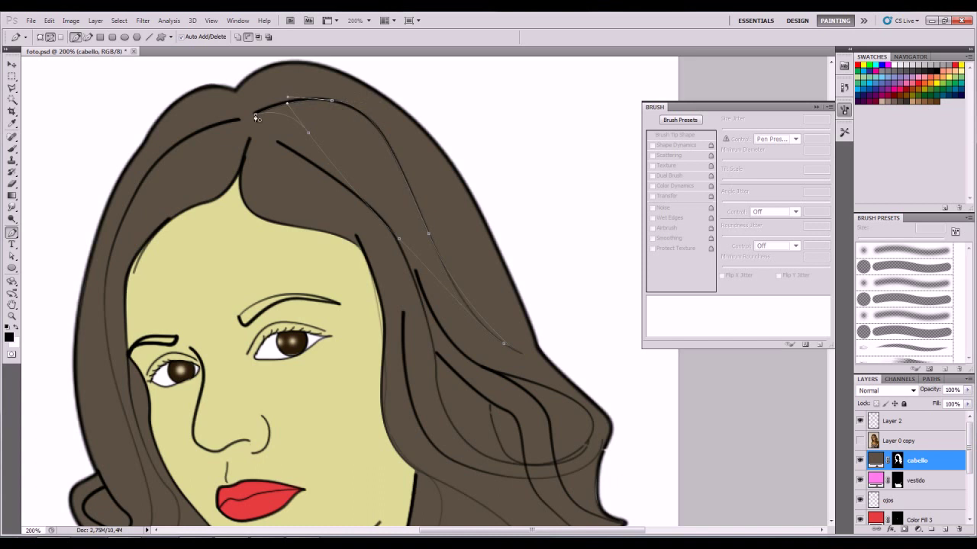
# Step: Trace a new Pen path along the left hair edge and around the curl for darker strands
pyautogui.press('a')
pyautogui.click(504, 345)
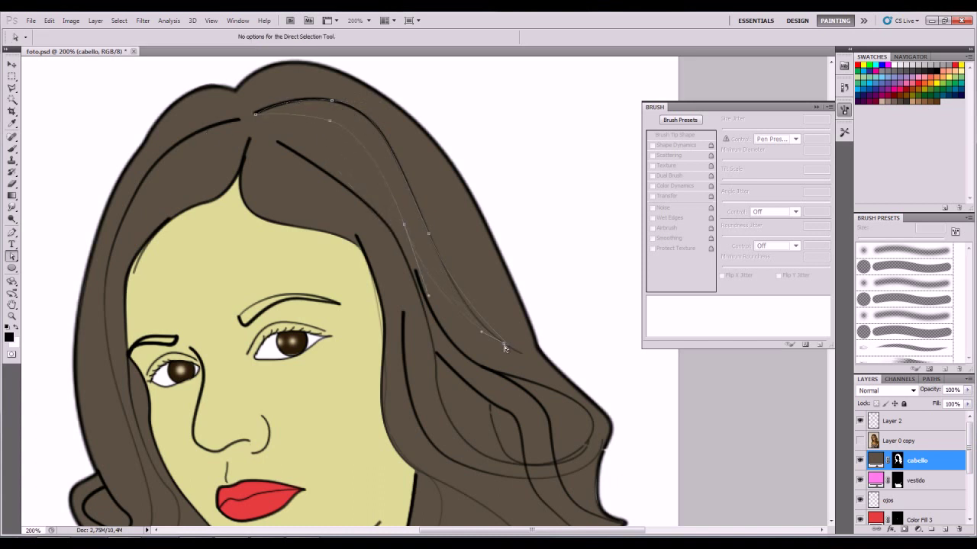
pyautogui.press('p')
pyautogui.click(241, 119)
pyautogui.click(133, 195)
pyautogui.moveTo(105, 328); pyautogui.dragTo(131, 433)
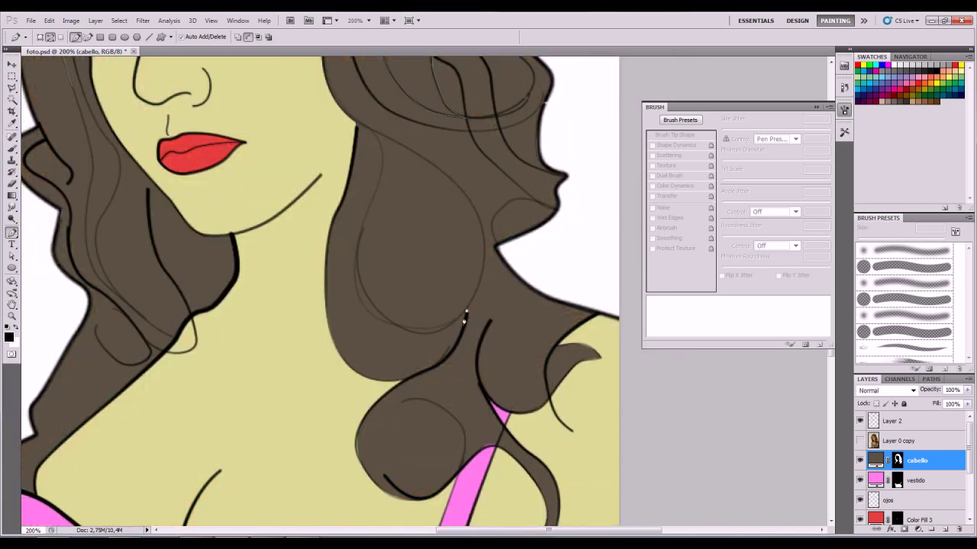
pyautogui.moveTo(404, 404); pyautogui.dragTo(467, 400)
pyautogui.moveTo(464, 433); pyautogui.dragTo(465, 449)
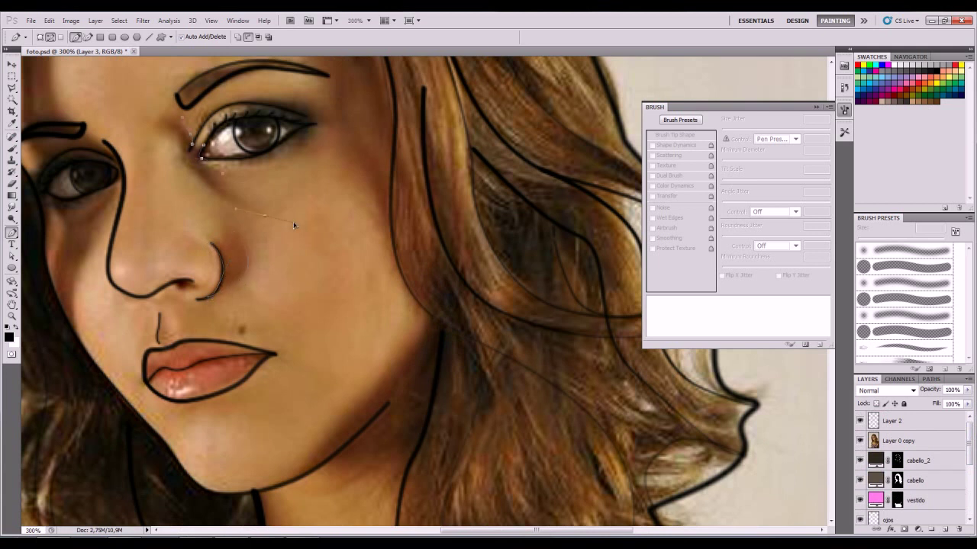
# Step: Trace an outline path up the hair edge beside the face and along the jaw
pyautogui.press('a')
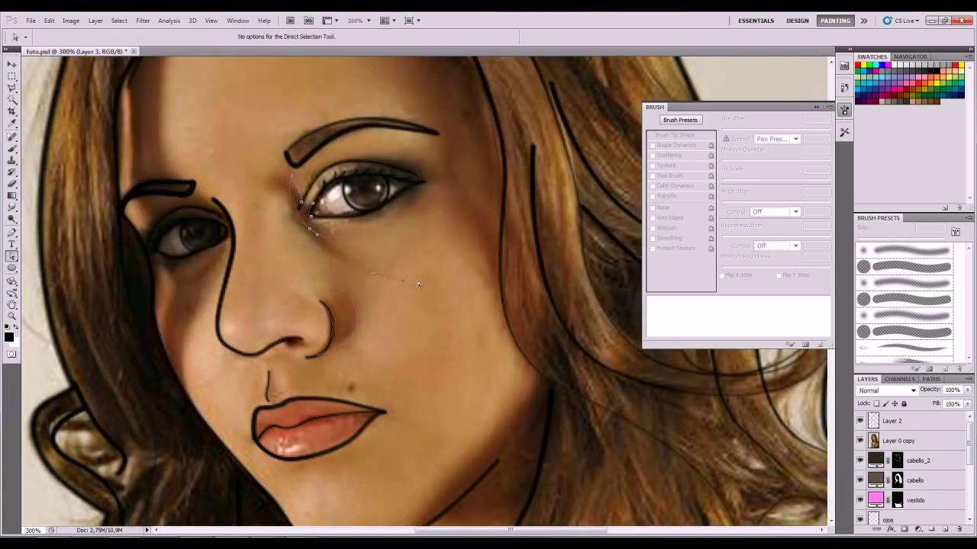
pyautogui.press('p')
pyautogui.click(202, 284)
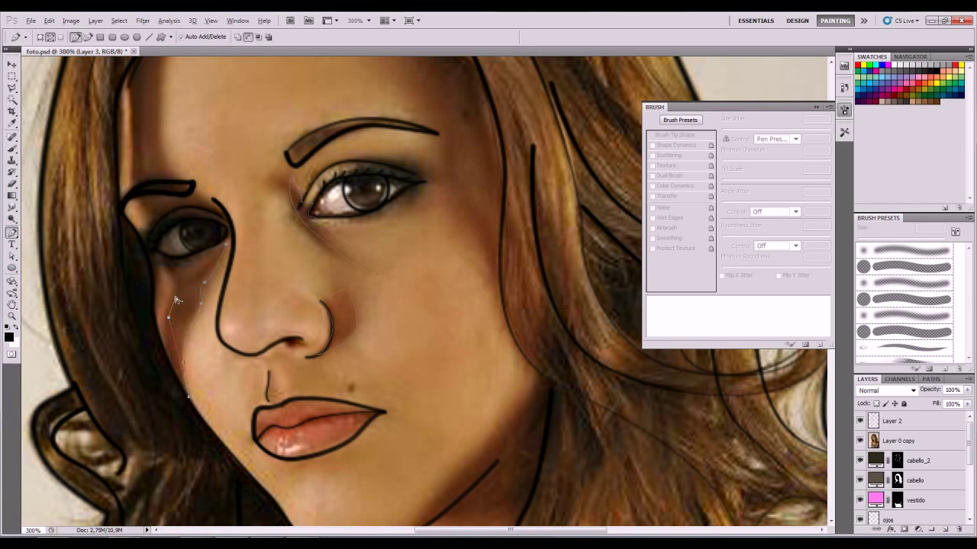
pyautogui.click(170, 267)
pyautogui.click(159, 222)
pyautogui.scroll(3, 145, 191)
pyautogui.click(144, 117)
pyautogui.click(469, 336)
pyautogui.click(477, 378)
pyautogui.scroll(-5, 473, 381)
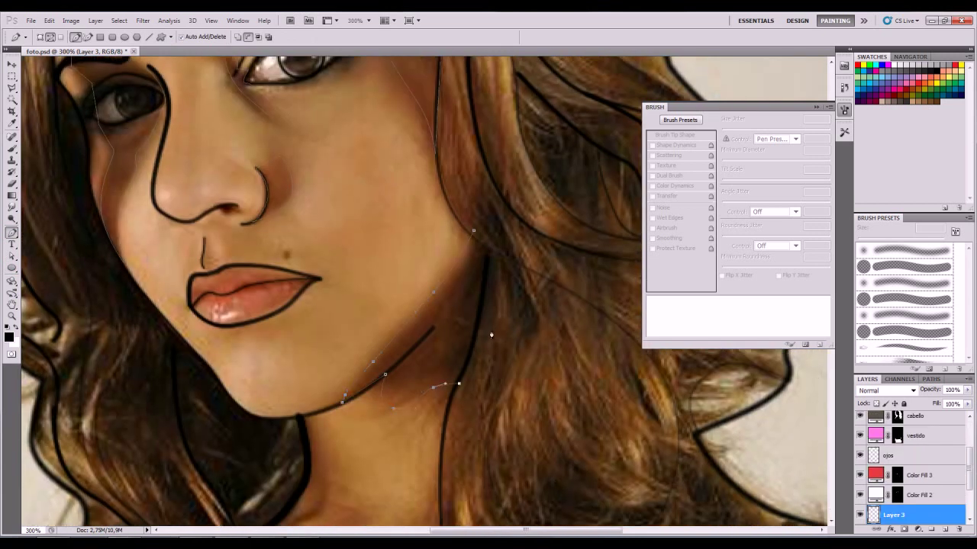
pyautogui.scroll(-5, 491, 334)
# Step: Trace the neck-to-arm outline path and recolour the Color Fill 4 shading tan
pyautogui.click(304, 196)
pyautogui.click(317, 258)
pyautogui.moveTo(320, 290); pyautogui.dragTo(308, 297)
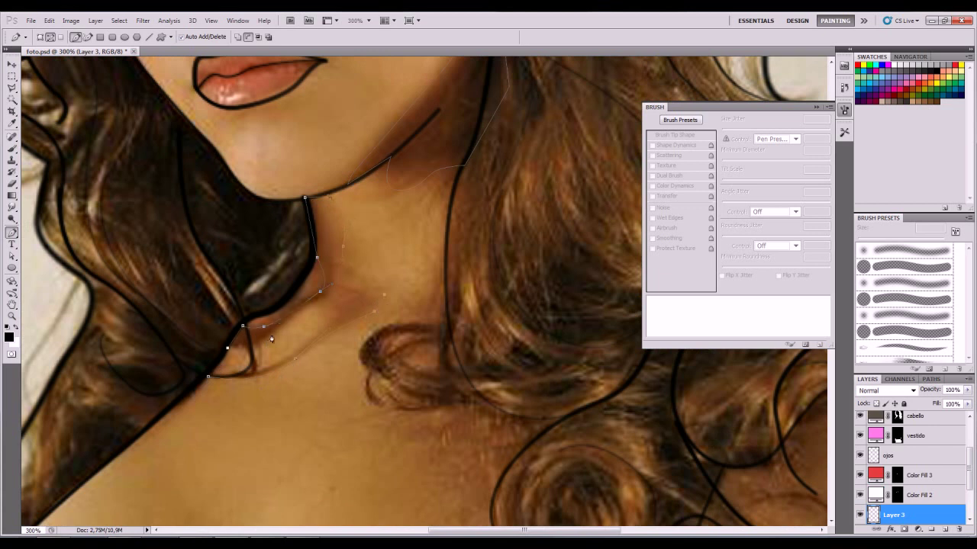
pyautogui.scroll(-6, 331, 270)
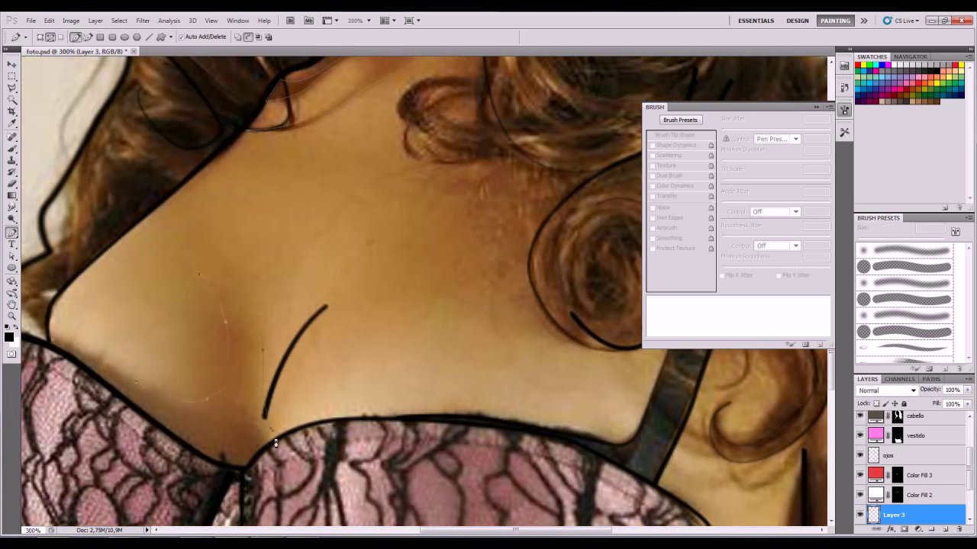
pyautogui.hscroll(6, 275, 442)
pyautogui.scroll(-3, 275, 442)
pyautogui.moveTo(375, 292); pyautogui.dragTo(377, 310)
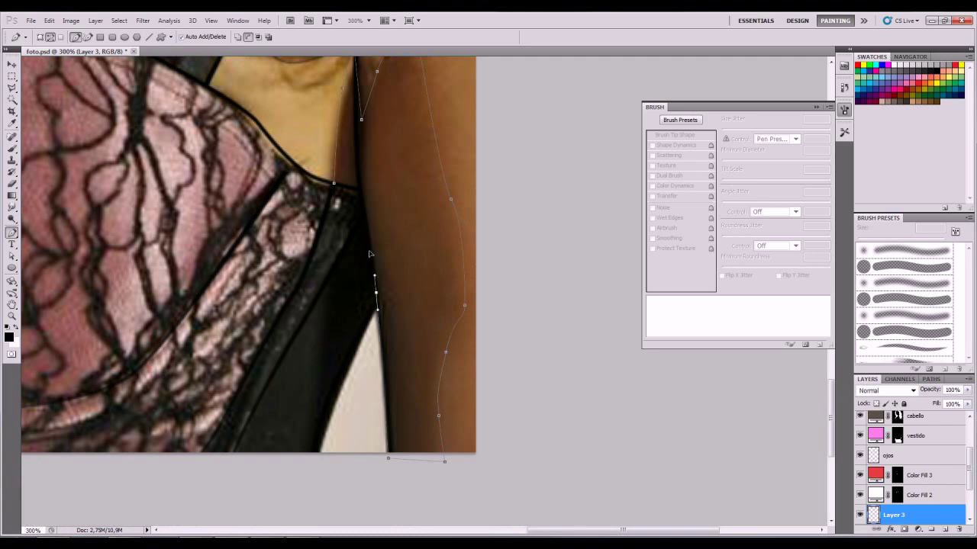
pyautogui.scroll(6, 369, 254)
pyautogui.hscroll(-3, 338, 286)
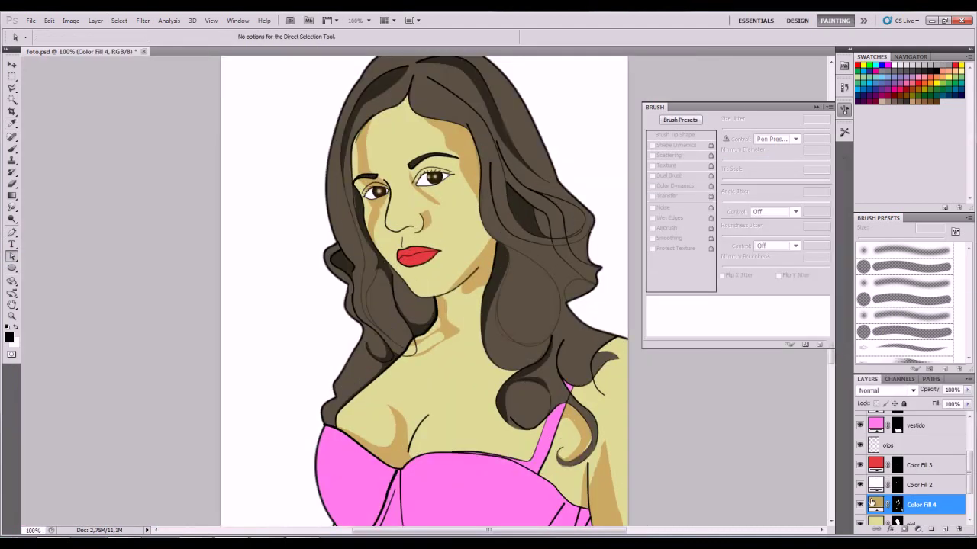
pyautogui.doubleClick(875, 503)
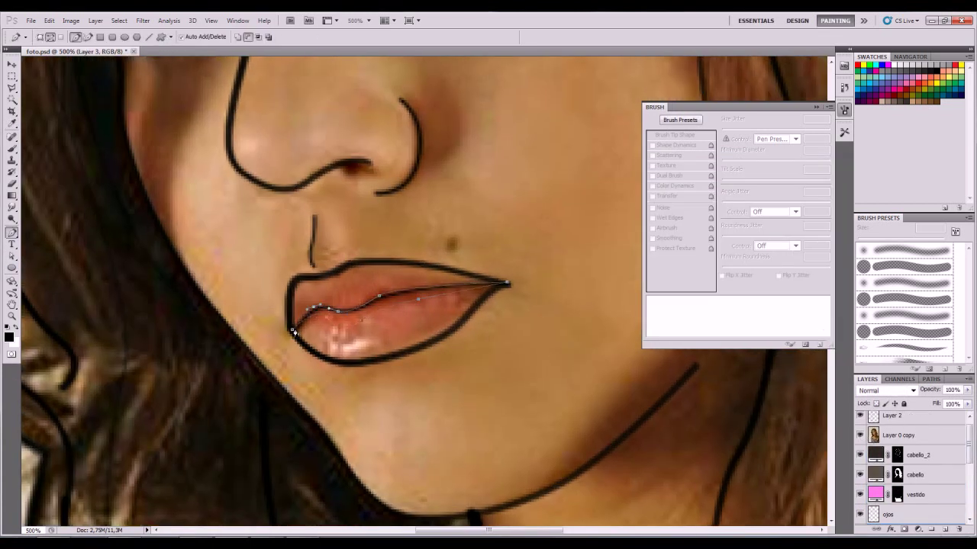
# Step: Close the lip path, make a selection, and add a dark red lip-shading fill
pyautogui.click(292, 296)
pyautogui.click(375, 264)
pyautogui.rightClick(396, 305)
pyautogui.press('Return')
pyautogui.click(929, 529)
pyautogui.click(690, 229)
pyautogui.click(807, 183)
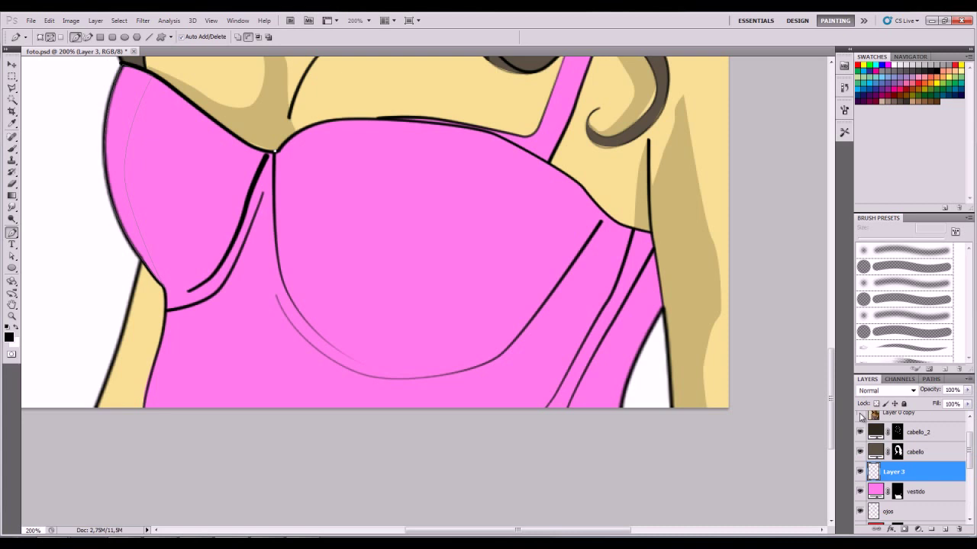
# Step: Trace a pen path along the bodice seam and turn it into a selection
pyautogui.click(270, 246)
pyautogui.moveTo(283, 287); pyautogui.dragTo(297, 327)
pyautogui.moveTo(352, 126); pyautogui.dragTo(282, 152)
pyautogui.moveTo(834, 444); pyautogui.dragTo(834, 457)
pyautogui.click(860, 413)
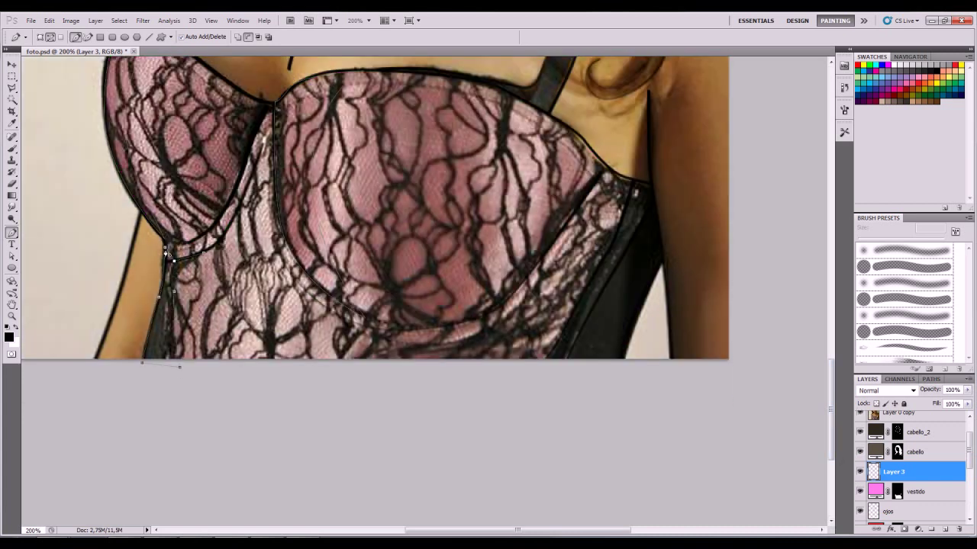
pyautogui.hotkey('ctrl', 'z')
pyautogui.hotkey('ctrl', 'Return')
pyautogui.click(119, 20)
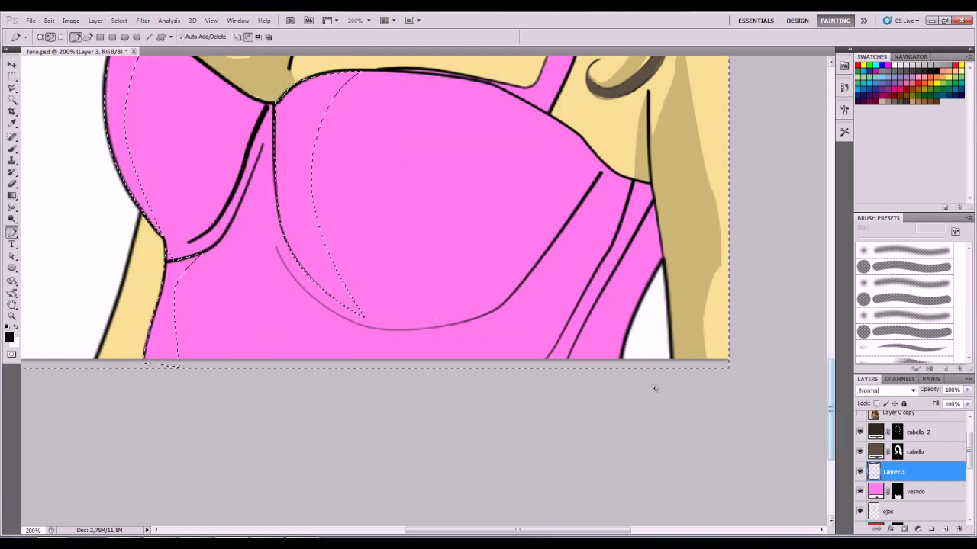
# Step: Fill the bodice selection with a darker pink Solid Color layer (Color Fill 6)
pyautogui.hotkey('ctrl', '+')
pyautogui.click(119, 20)
pyautogui.click(918, 529)
pyautogui.click(885, 301)
pyautogui.click(807, 184)
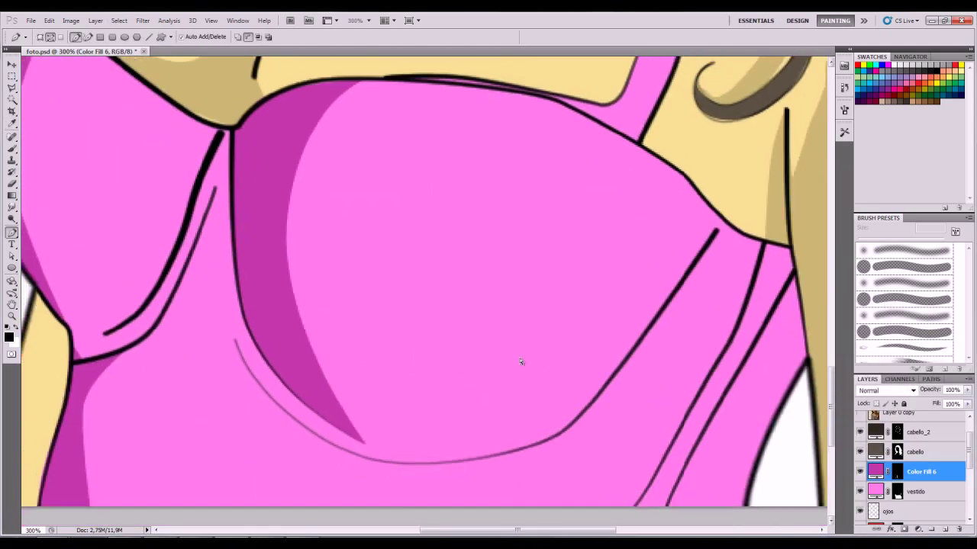
pyautogui.hotkey('ctrl', '-')
# Step: Trace the right strap with a pen path and make a selection from it
pyautogui.click(944, 529)
pyautogui.click(363, 162)
pyautogui.click(336, 233)
pyautogui.click(291, 315)
pyautogui.click(276, 341)
pyautogui.rightClick(364, 181)
pyautogui.click(397, 231)
# Step: Fill the right strap with a dark Solid Color layer (Color Fill 7)
pyautogui.press('Return')
pyautogui.click(918, 529)
pyautogui.click(885, 300)
pyautogui.click(806, 184)
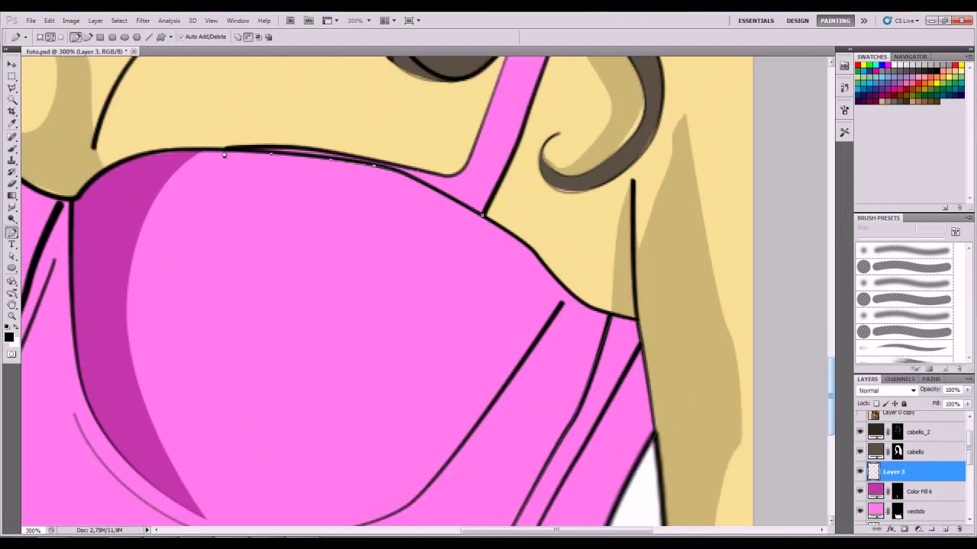
pyautogui.scroll(4, 473, 153)
pyautogui.click(568, 145)
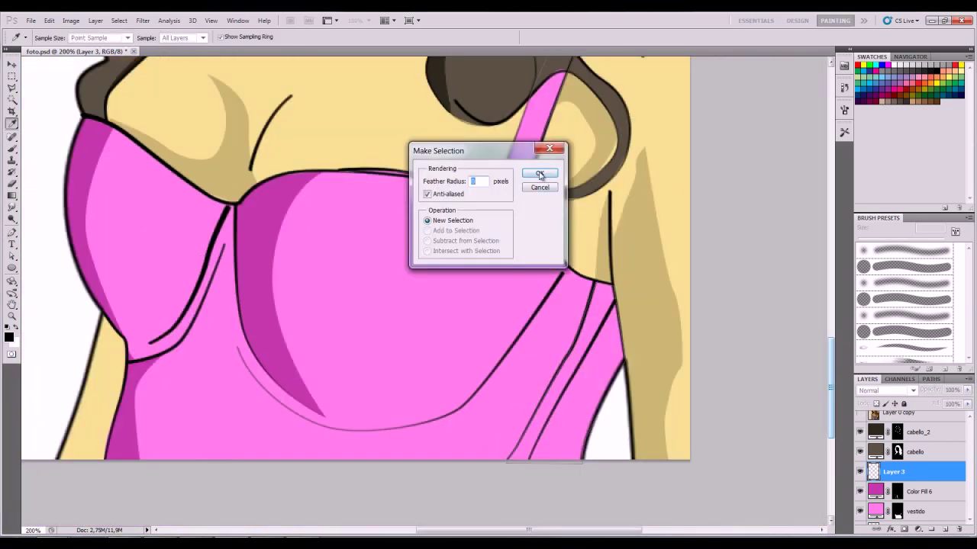
pyautogui.click(541, 168)
pyautogui.click(119, 21)
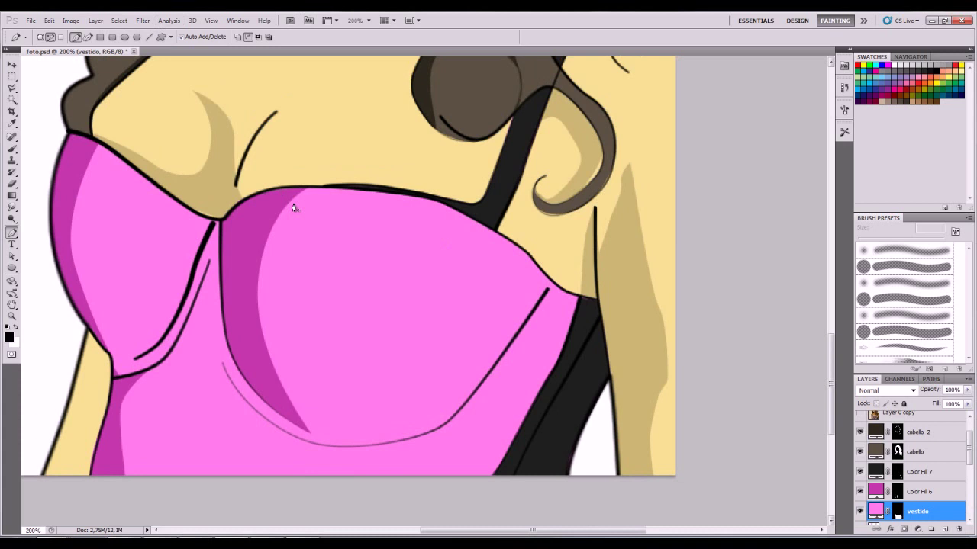
# Step: Soften the Color Fill 6 bodice shading with a Gaussian Blur
pyautogui.hotkey('alt', ']')
pyautogui.click(119, 21)
pyautogui.click(313, 186)
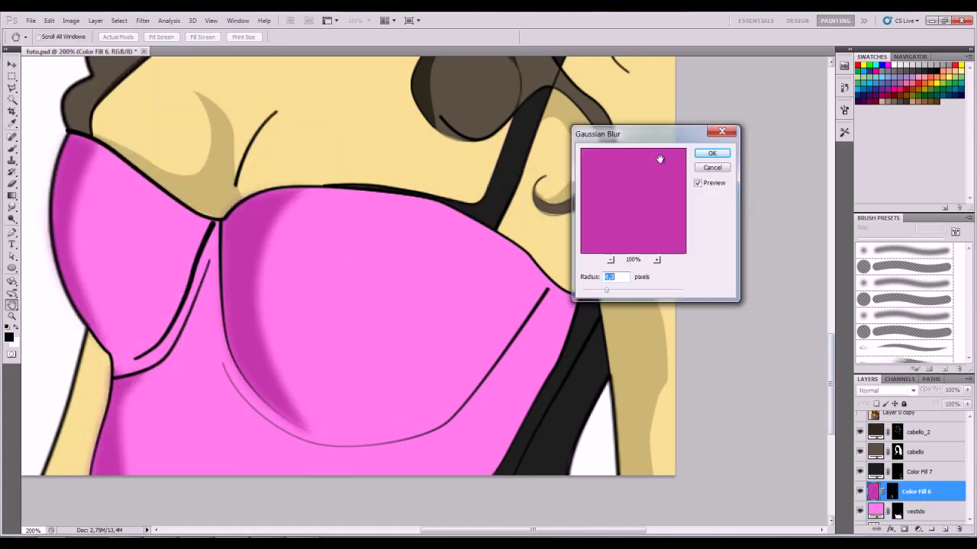
pyautogui.click(712, 153)
pyautogui.hotkey('alt', '[')
# Step: Add Gaussian-distribution noise to the vestido pink top layer
pyautogui.click(143, 21)
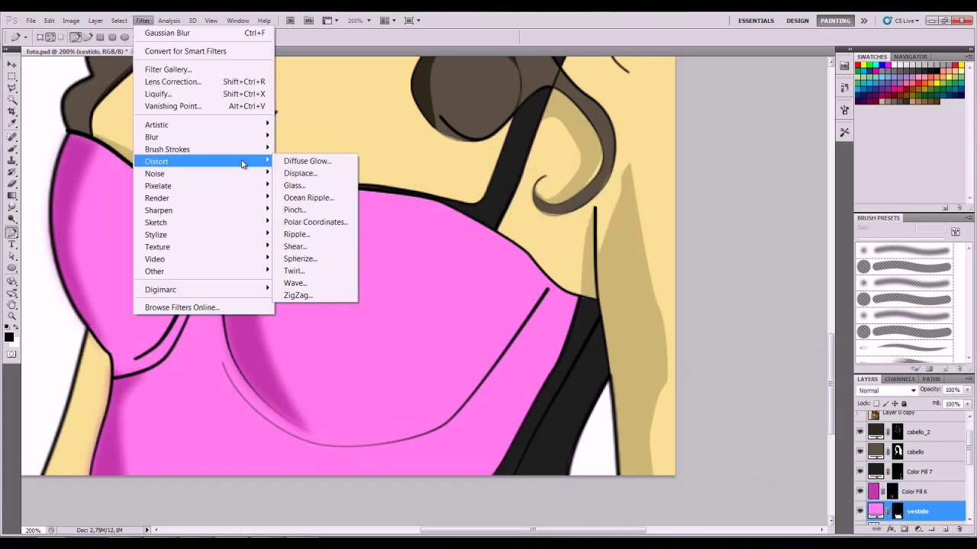
pyautogui.click(301, 173)
pyautogui.click(420, 303)
pyautogui.click(547, 138)
pyautogui.hotkey('ctrl', '-')
pyautogui.hotkey('ctrl', '-')
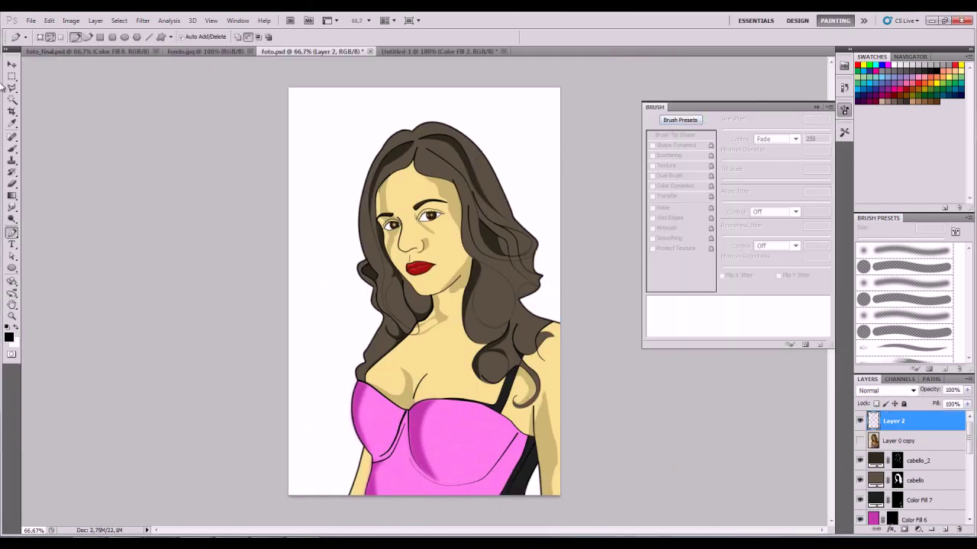
pyautogui.click(12, 63)
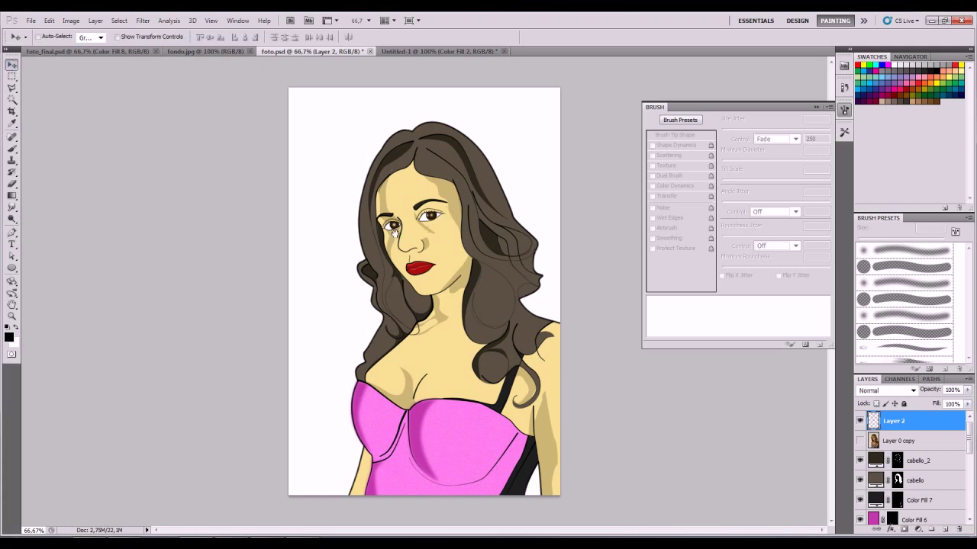
pyautogui.hotkey('ctrl', '+')
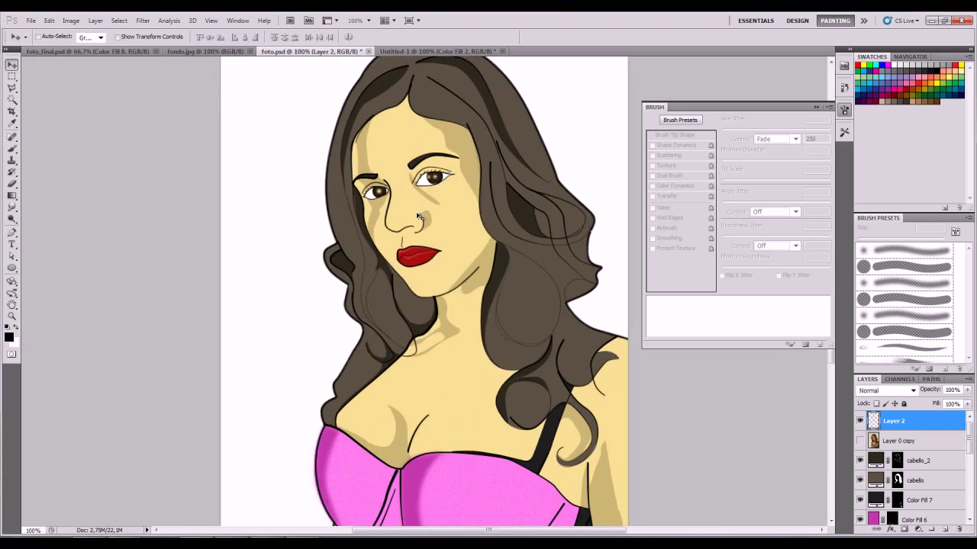
pyautogui.hotkey('ctrl', '+')
pyautogui.moveTo(366, 169); pyautogui.dragTo(376, 201)
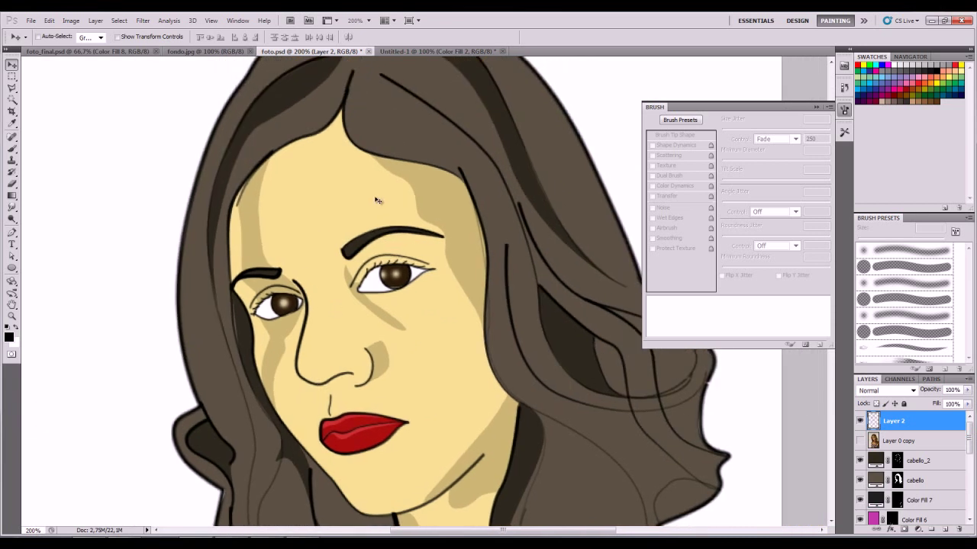
pyautogui.scroll(3, 462, 255)
pyautogui.scroll(2, 343, 160)
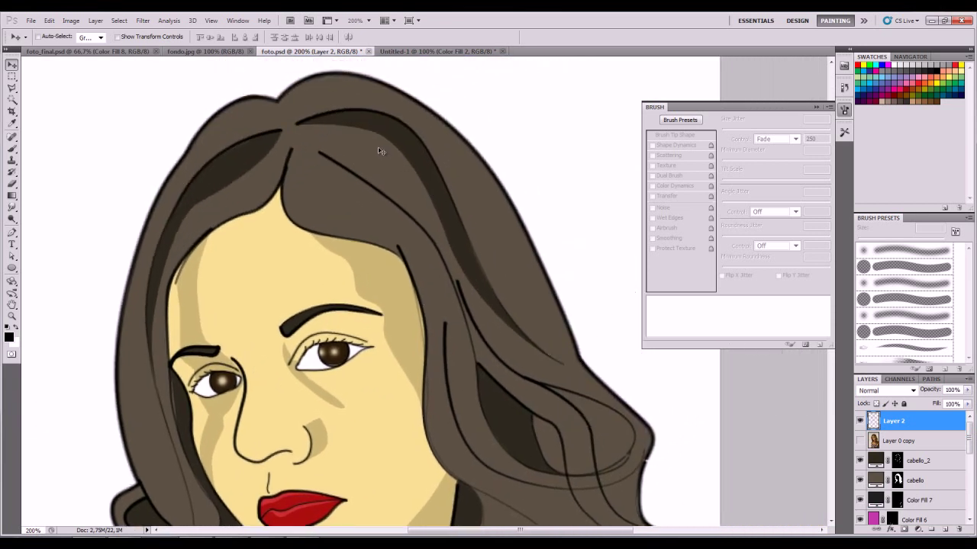
pyautogui.moveTo(397, 243); pyautogui.dragTo(407, 166)
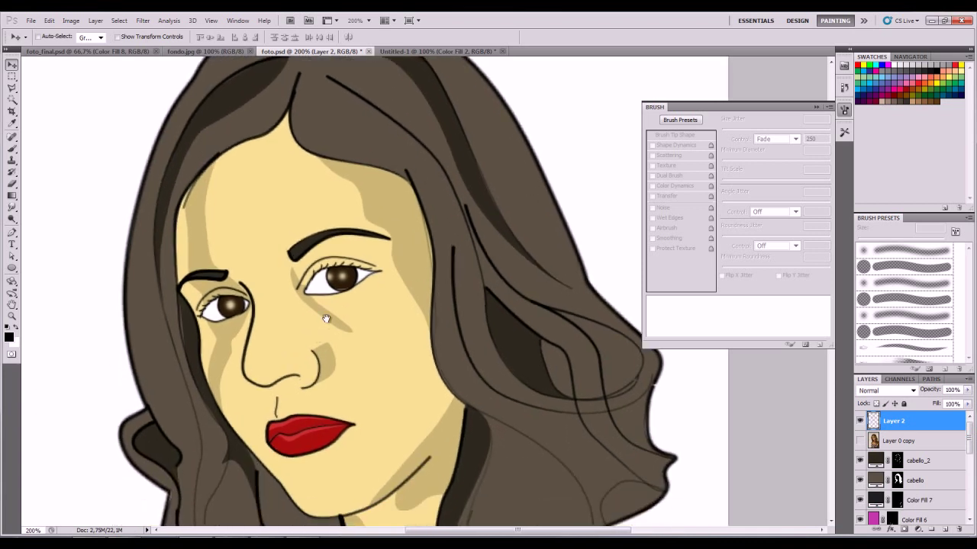
pyautogui.moveTo(326, 318); pyautogui.dragTo(344, 279)
pyautogui.moveTo(358, 365); pyautogui.dragTo(331, 299)
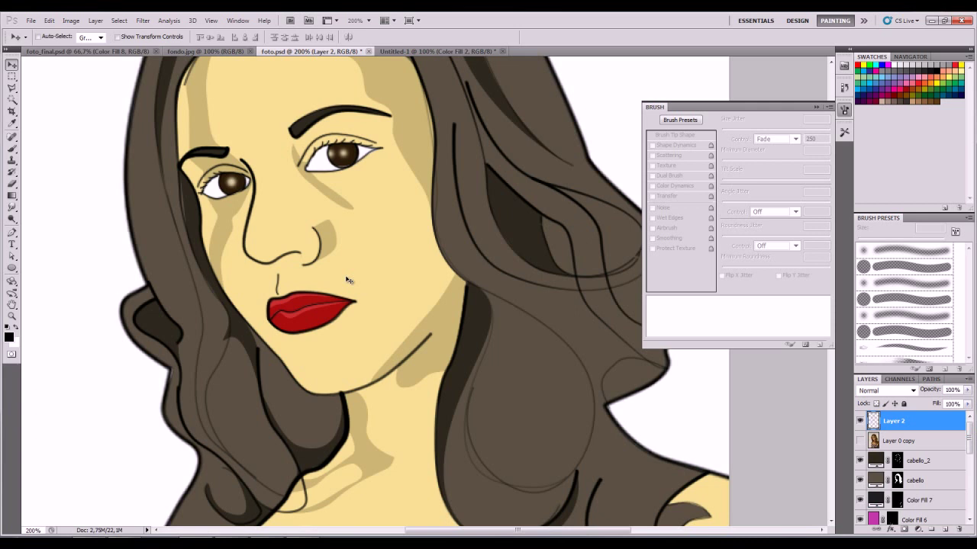
pyautogui.hotkey('ctrl', '-')
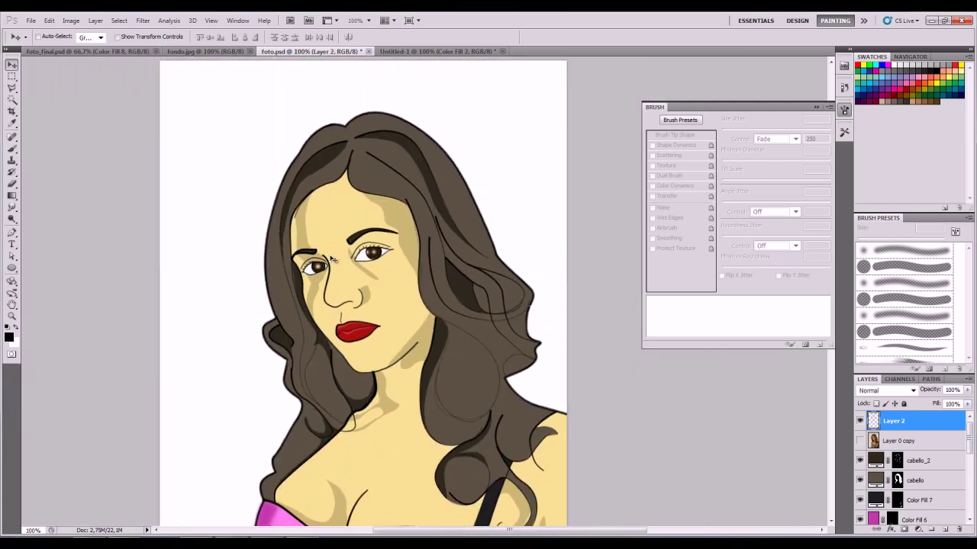
pyautogui.hotkey('ctrl', '+')
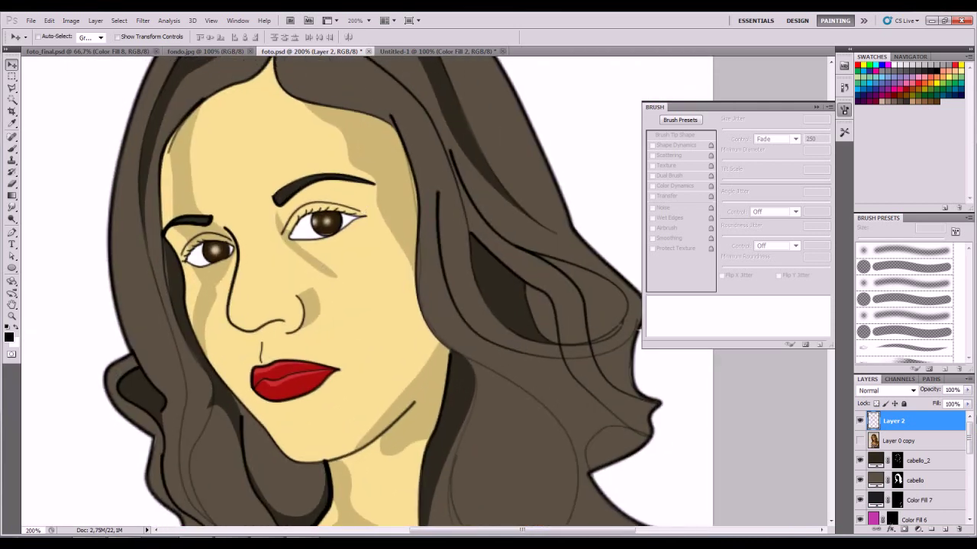
pyautogui.moveTo(969, 442); pyautogui.dragTo(969, 490)
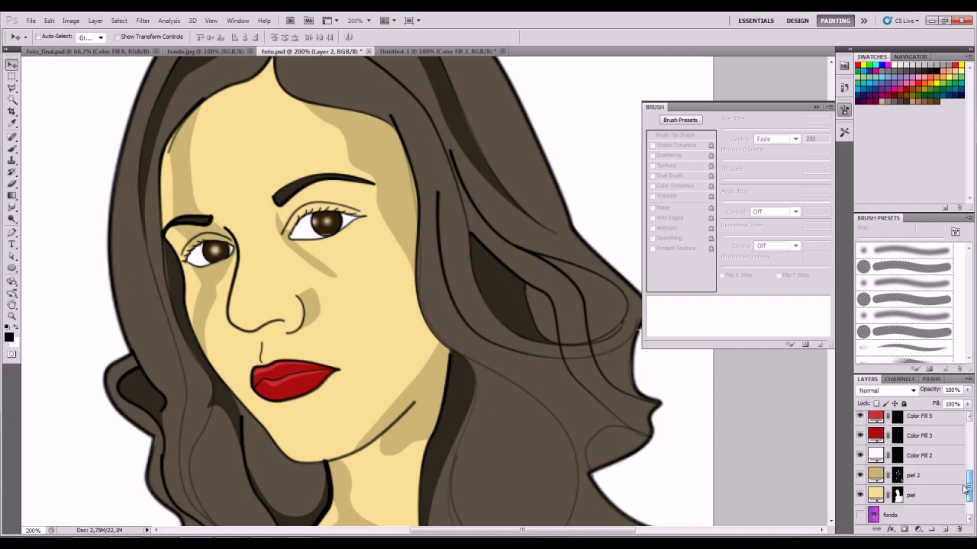
# Step: Rasterize piel 2 and soften its skin shading with a Gaussian Blur of about 2.4 px
pyautogui.click(861, 475)
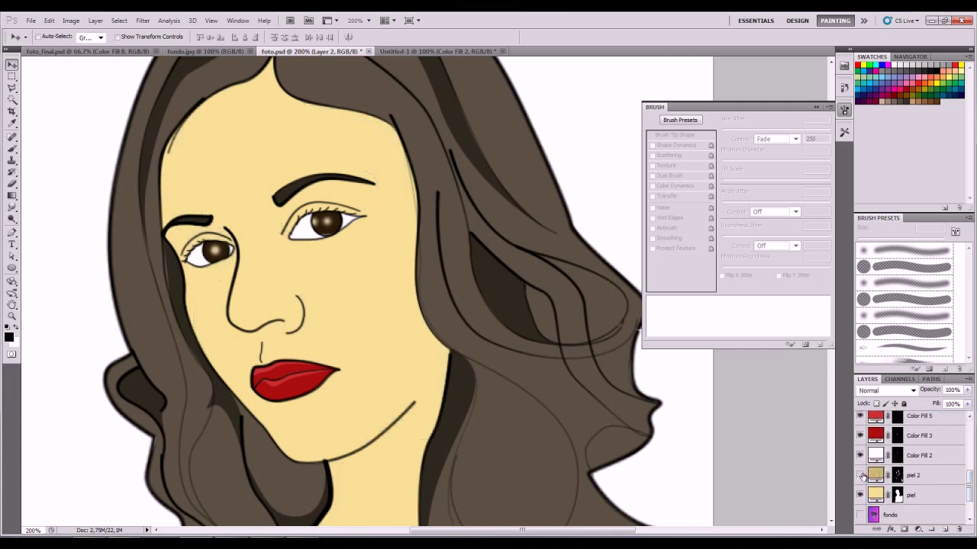
pyautogui.click(914, 476)
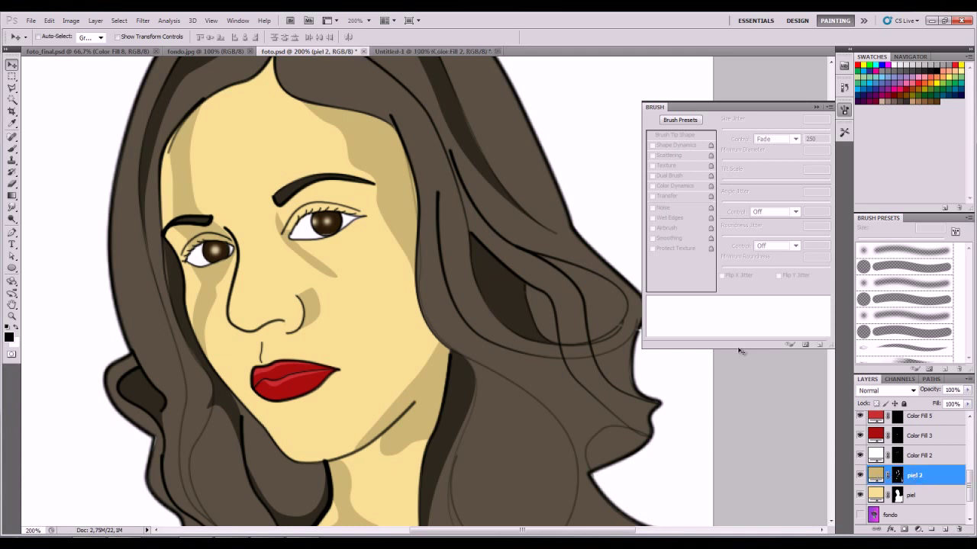
pyautogui.click(142, 22)
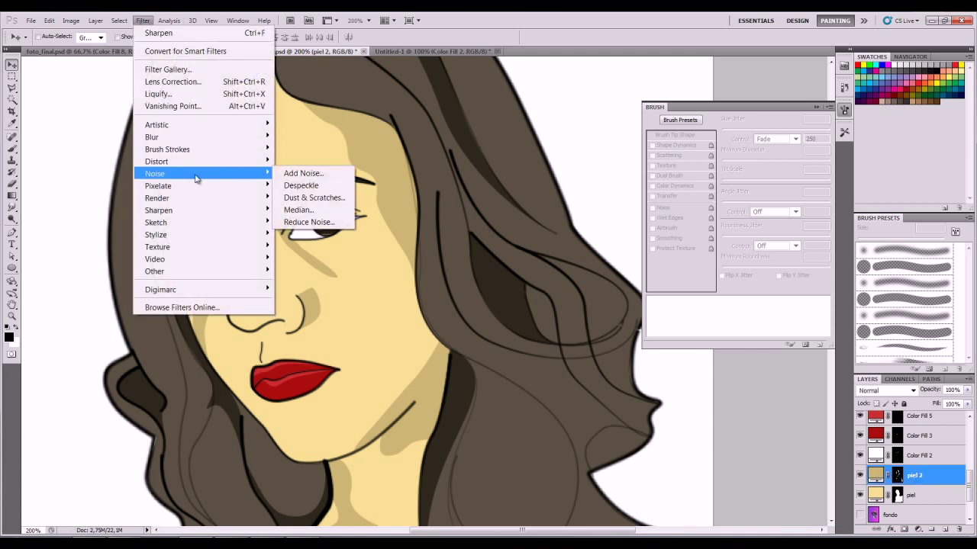
pyautogui.moveTo(152, 136)
pyautogui.click(318, 185)
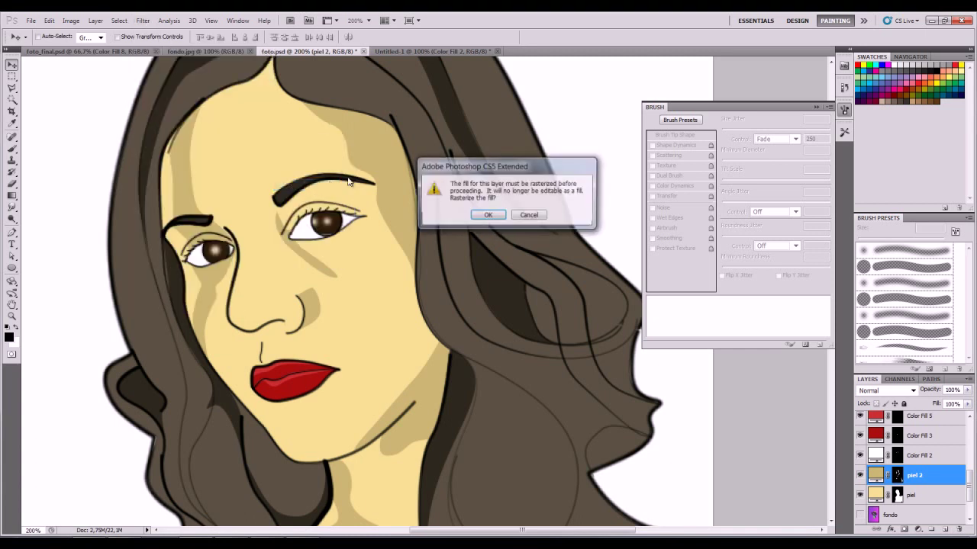
pyautogui.click(485, 216)
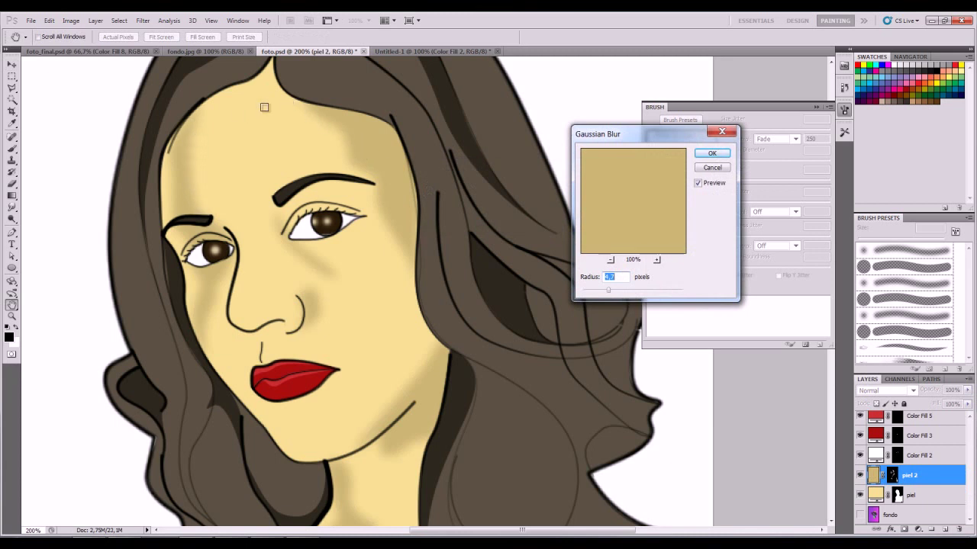
pyautogui.moveTo(615, 293); pyautogui.dragTo(597, 295)
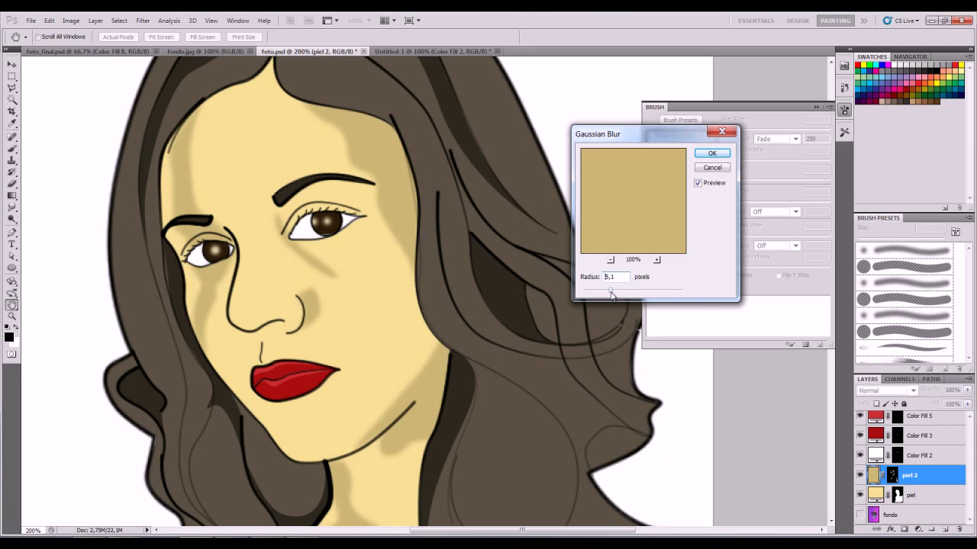
pyautogui.moveTo(622, 295); pyautogui.dragTo(609, 293)
pyautogui.click(712, 153)
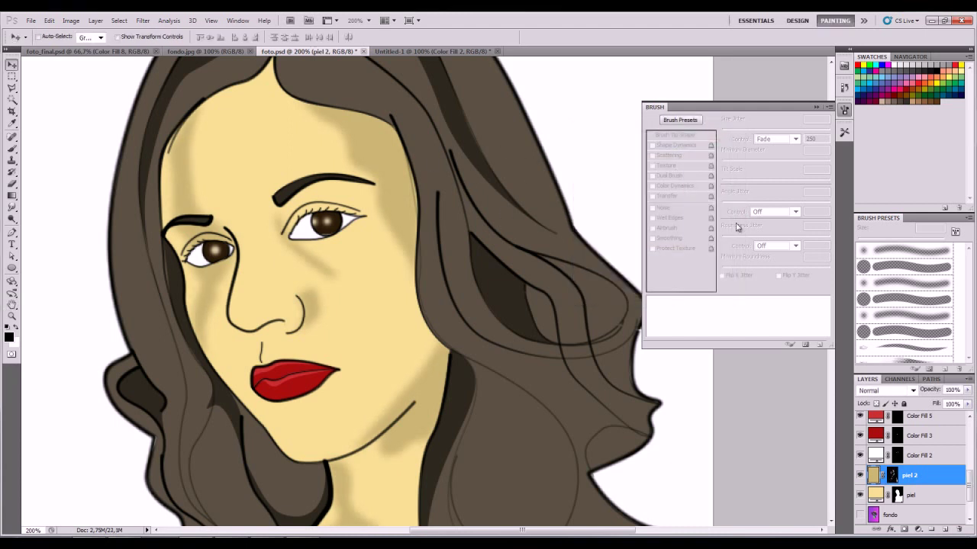
# Step: Rasterize the red Color Fill 5 lip shading and apply a 1.1 px Gaussian Blur
pyautogui.click(928, 436)
pyautogui.scroll(1, 921, 441)
pyautogui.click(918, 442)
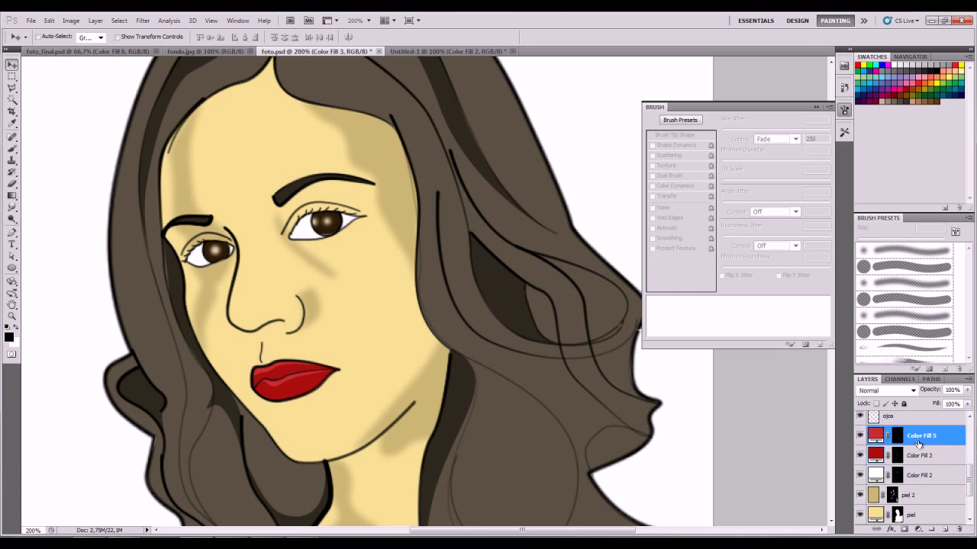
pyautogui.click(143, 21)
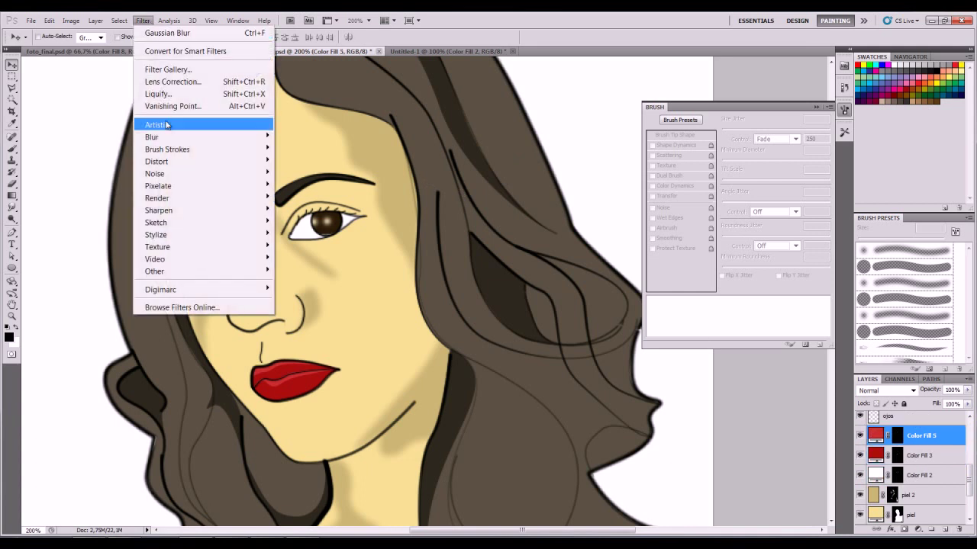
pyautogui.moveTo(152, 137)
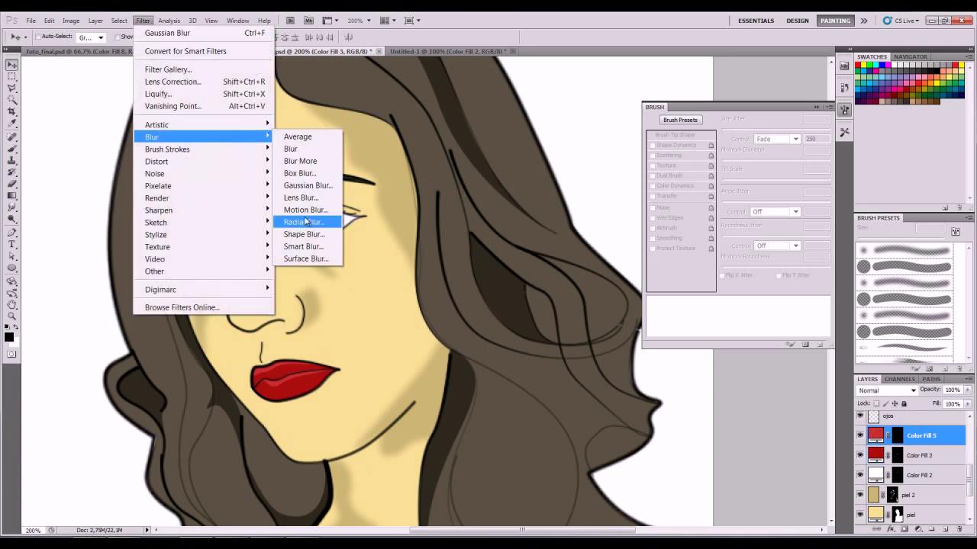
pyautogui.click(304, 187)
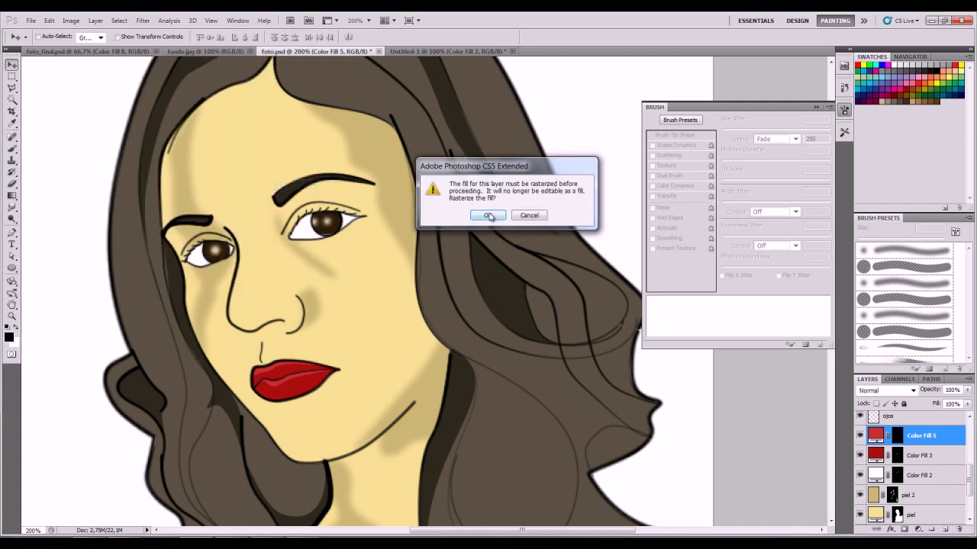
pyautogui.click(488, 215)
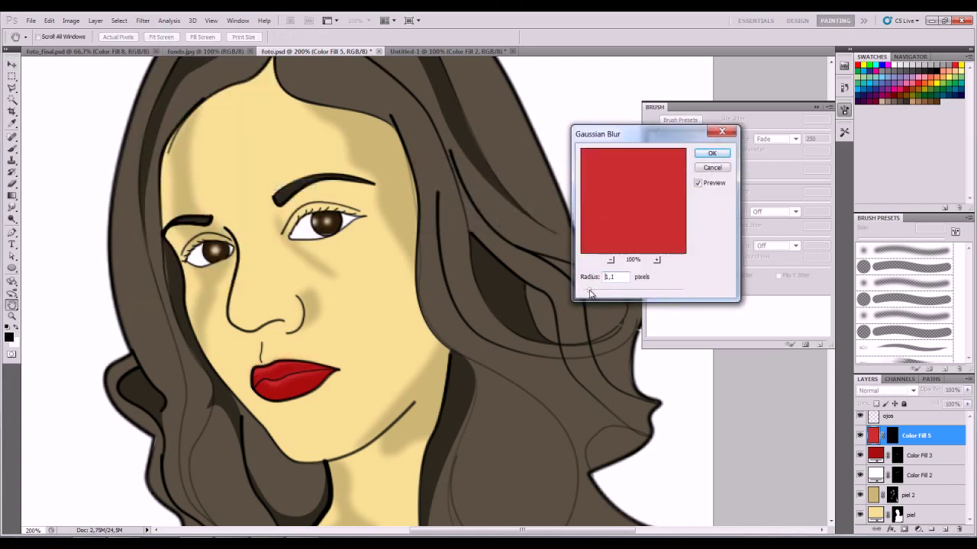
pyautogui.click(711, 155)
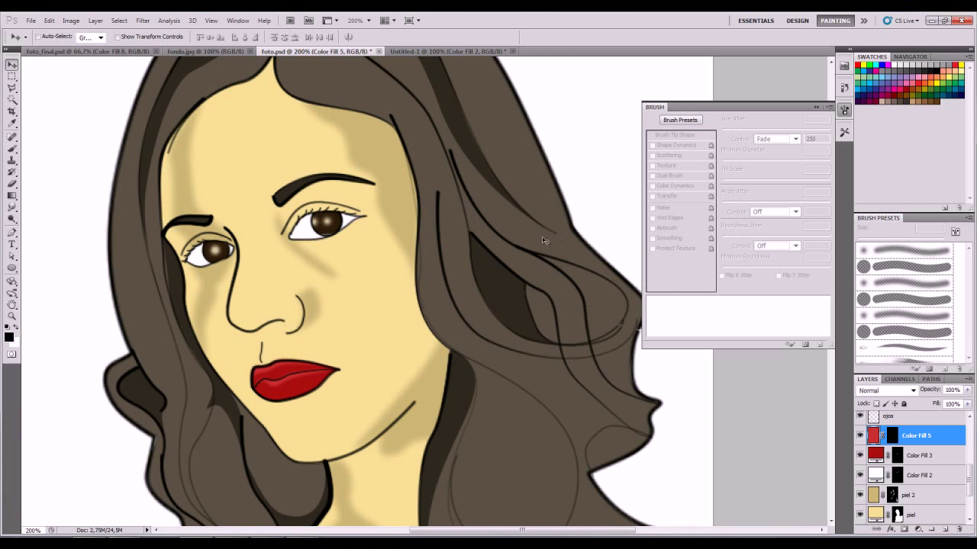
pyautogui.hotkey('ctrl', '-')
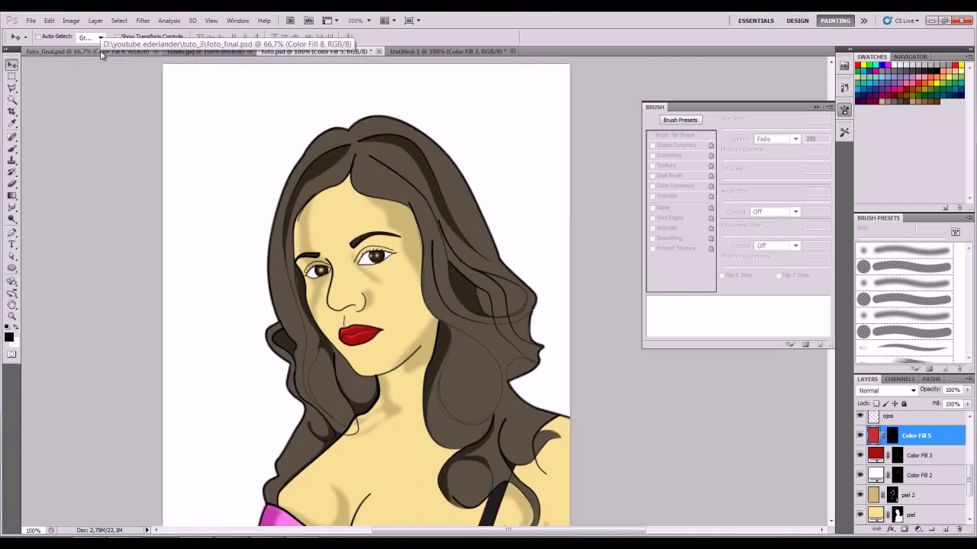
# Step: In fondo.jpg, convert the locked Background into editable Layer 0
pyautogui.scroll(-1, 611, 350)
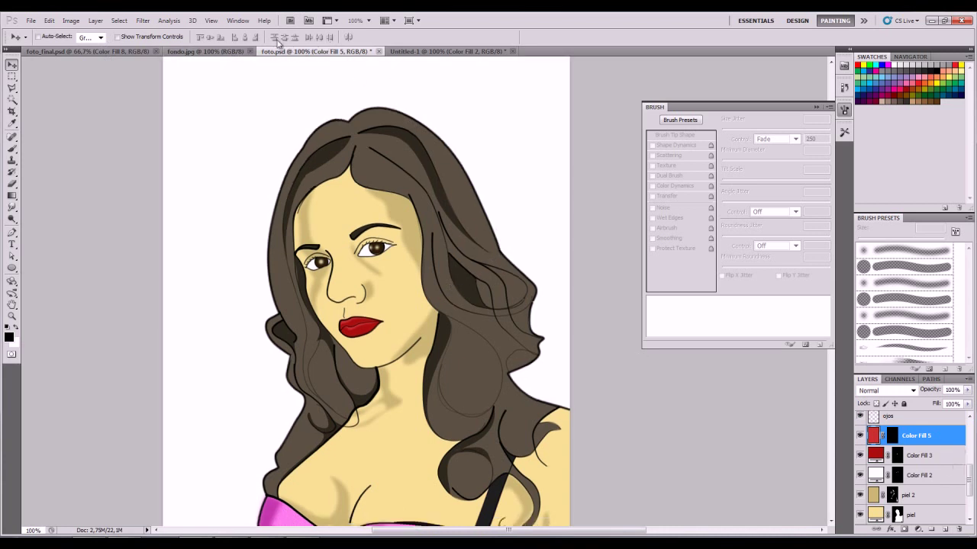
pyautogui.click(203, 52)
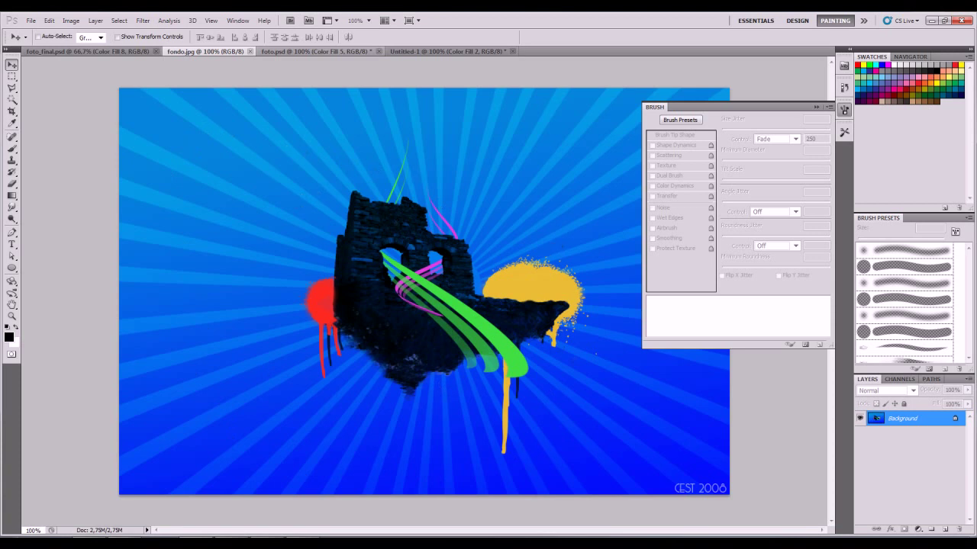
pyautogui.doubleClick(900, 418)
pyautogui.press('Return')
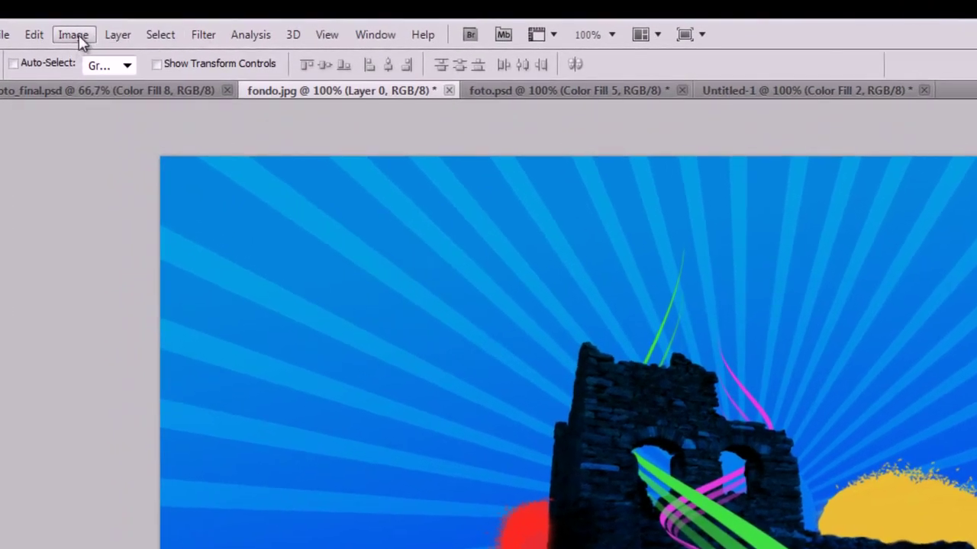
# Step: Apply Hue/Saturation (Hue +82, Saturation +21, Lightness +22), then close fondo.jpg
pyautogui.click(74, 23)
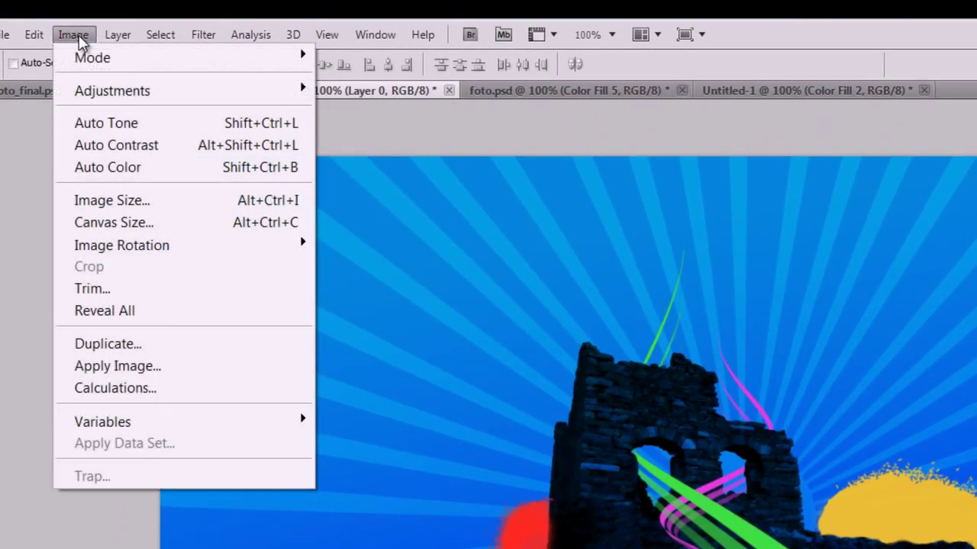
pyautogui.moveTo(111, 90)
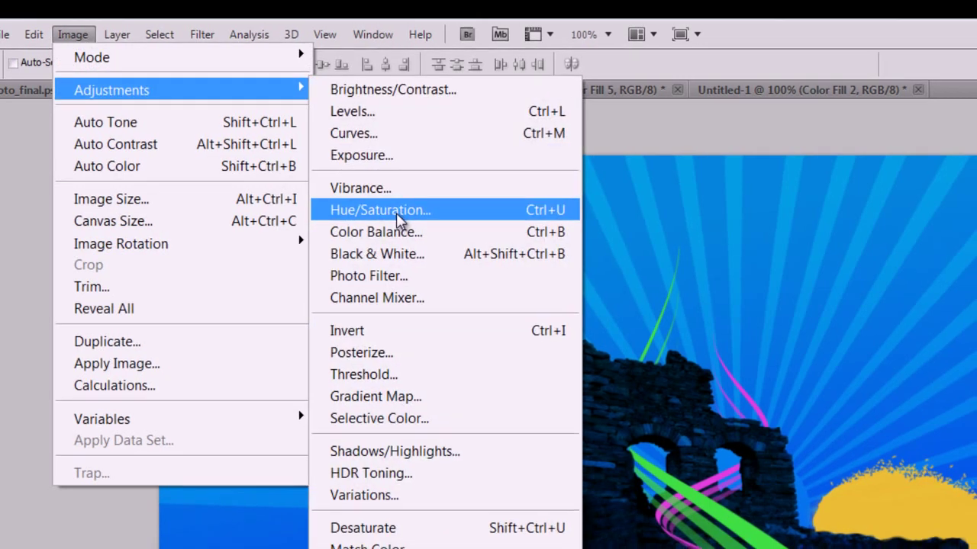
pyautogui.click(398, 215)
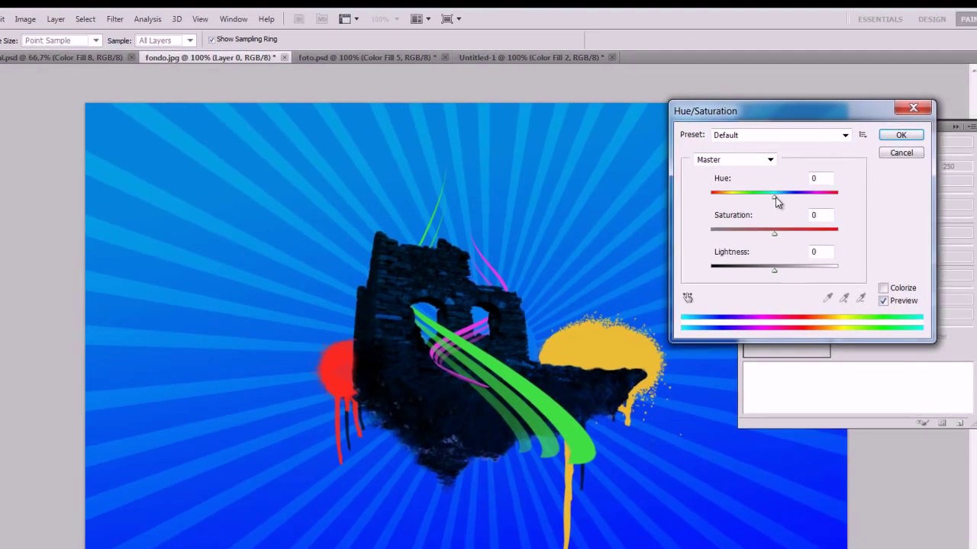
pyautogui.moveTo(774, 197)
pyautogui.mouseDown()
pyautogui.moveTo(671, 217)
pyautogui.moveTo(660, 209)
pyautogui.moveTo(668, 209)
pyautogui.mouseUp()
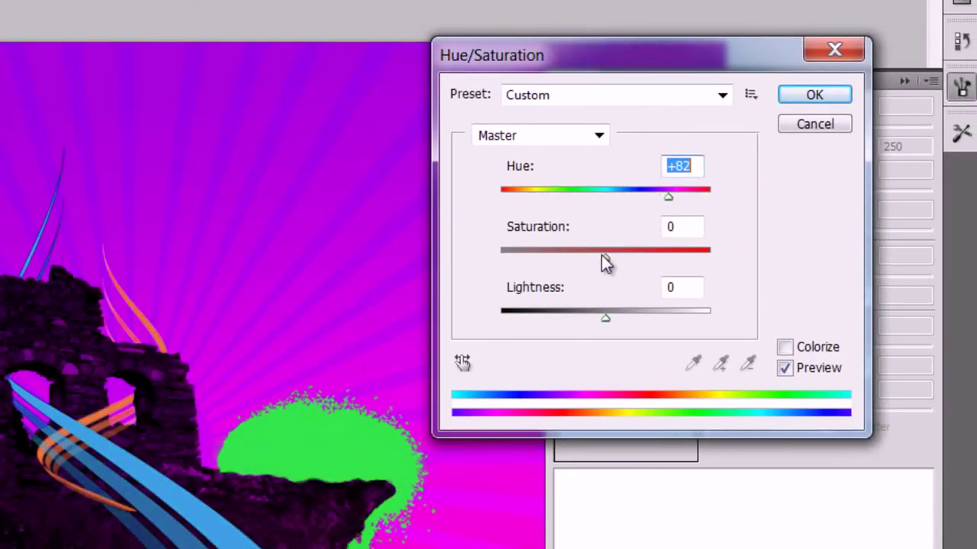
pyautogui.moveTo(609, 257)
pyautogui.mouseDown()
pyautogui.moveTo(627, 258)
pyautogui.moveTo(603, 266)
pyautogui.moveTo(629, 261)
pyautogui.mouseUp()
pyautogui.moveTo(605, 319); pyautogui.dragTo(628, 321)
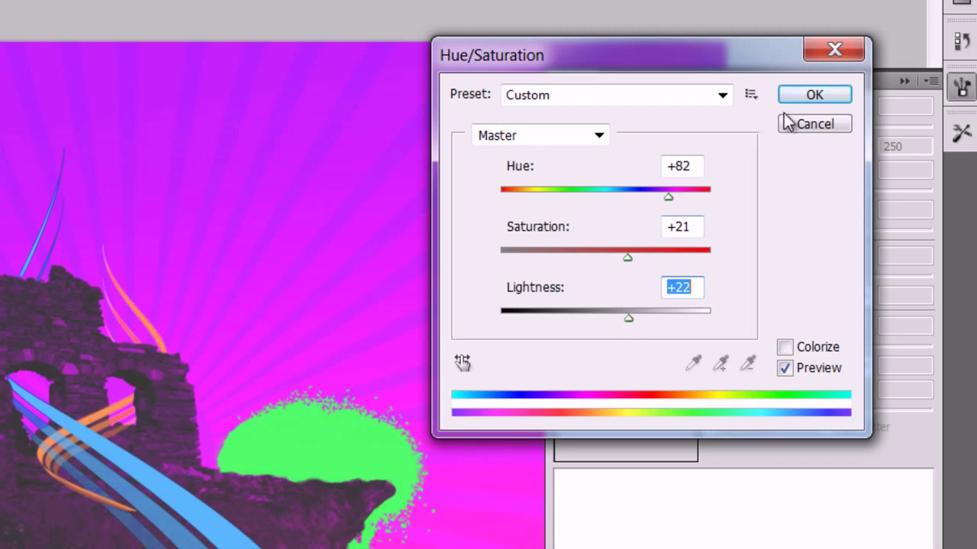
pyautogui.click(805, 98)
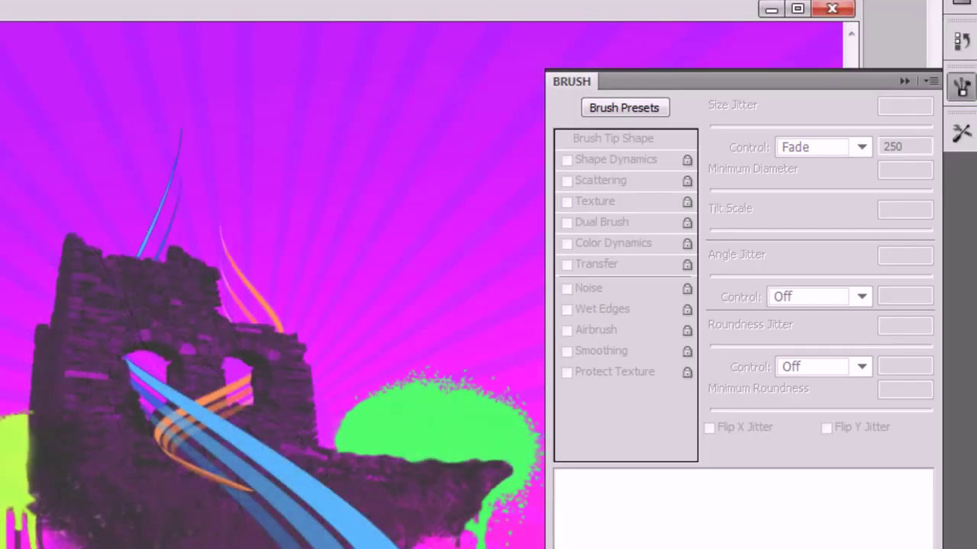
pyautogui.click(832, 9)
pyautogui.click(291, 289)
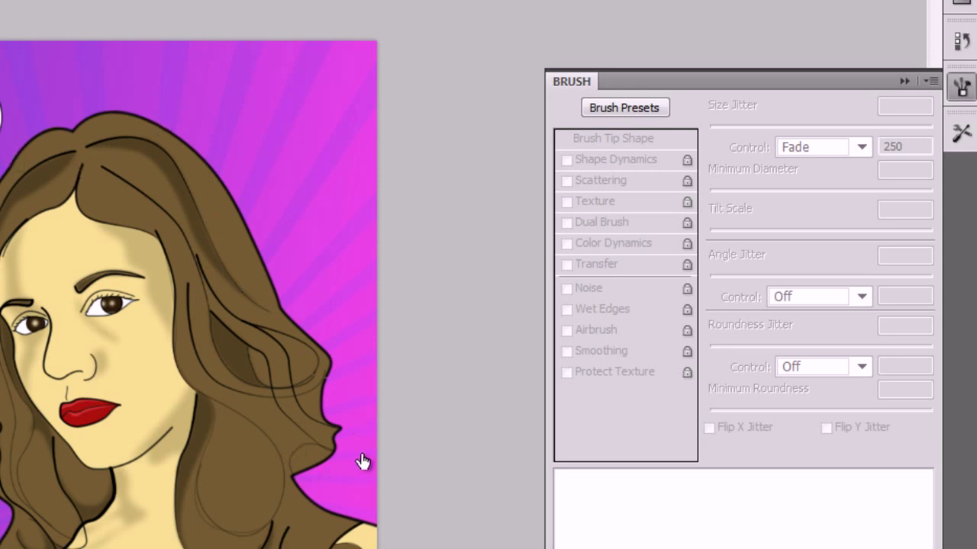
# Step: Close the Brush panel and zoom and pan over the portrait's head, face and shoulders
pyautogui.hotkey('ctrl', '+')
pyautogui.hotkey('ctrl', '+')
pyautogui.hotkey('ctrl', '-')
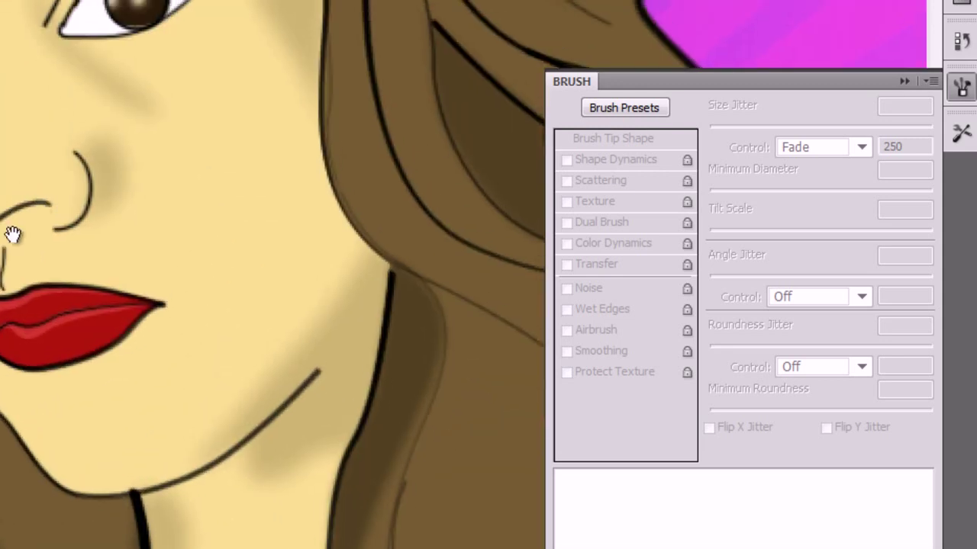
pyautogui.hotkey('ctrl', '+')
pyautogui.click(906, 83)
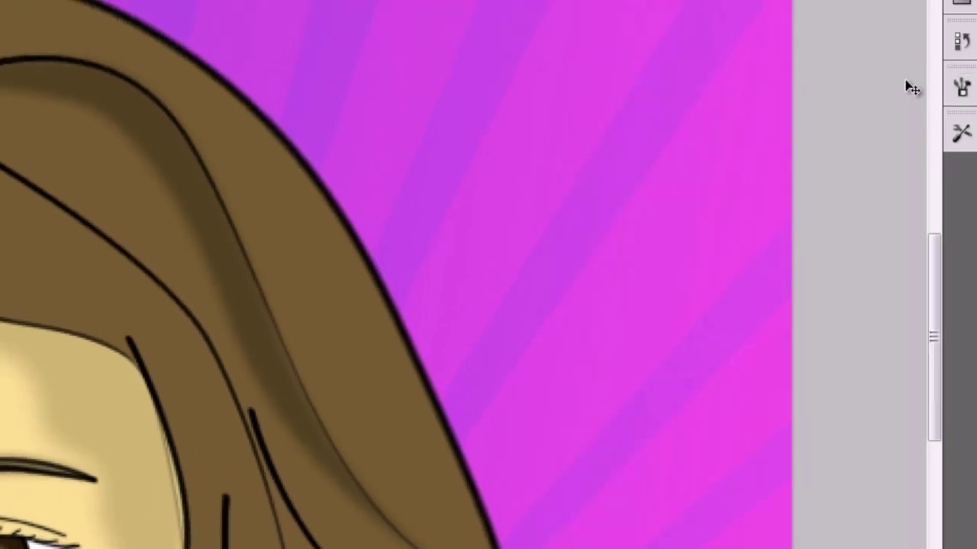
pyautogui.hotkey('ctrl', '-')
pyautogui.moveTo(27, 407); pyautogui.dragTo(100, 366)
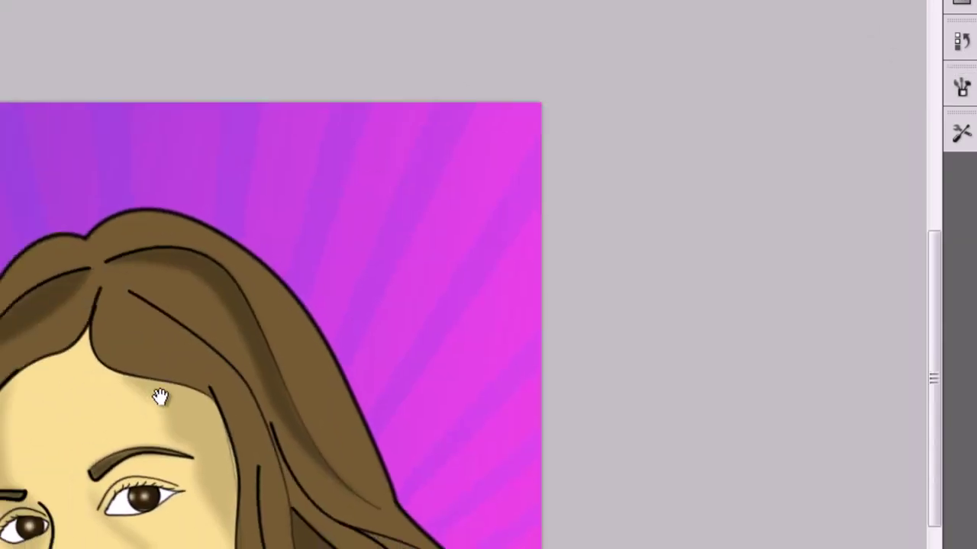
pyautogui.moveTo(82, 528); pyautogui.dragTo(57, 277)
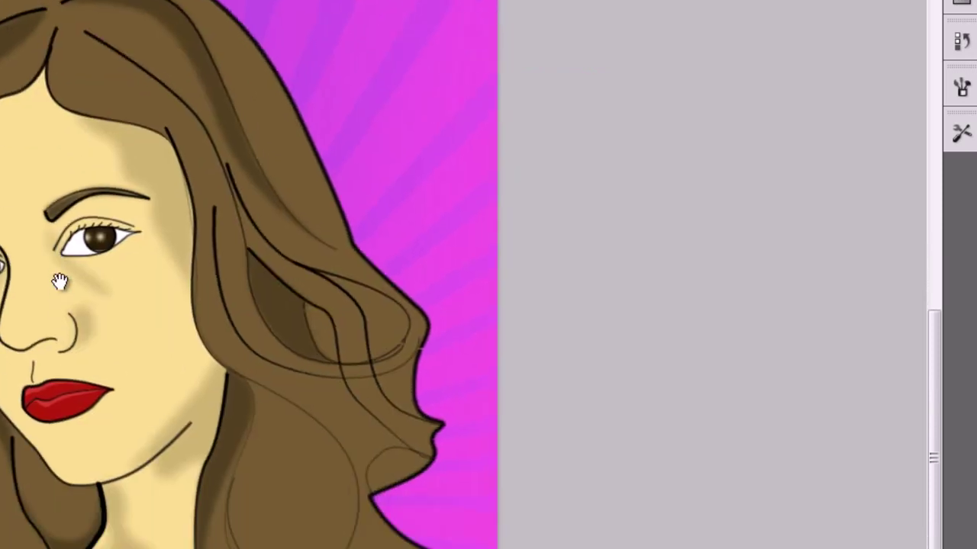
pyautogui.moveTo(76, 510)
pyautogui.mouseDown()
pyautogui.moveTo(62, 276)
pyautogui.moveTo(82, 495)
pyautogui.mouseUp()
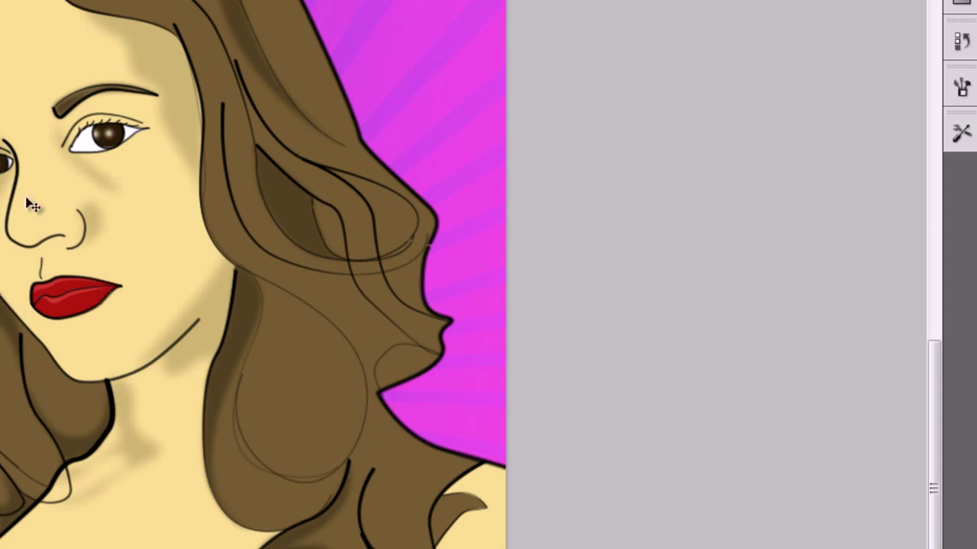
pyautogui.hotkey('ctrl', '-')
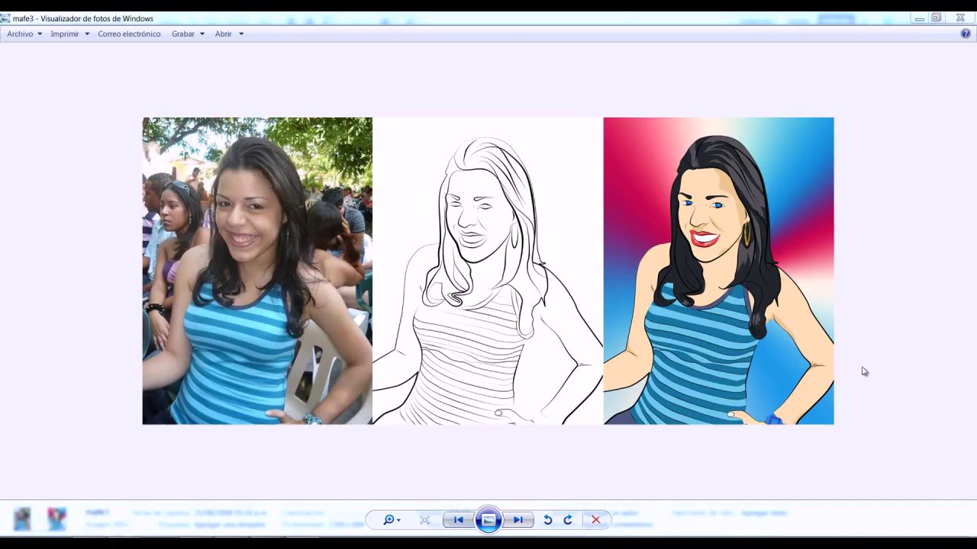
# Step: Page through the example portraits until EDER2, the red-shirted man on pink rays, appears
pyautogui.click(519, 520)
pyautogui.click(521, 522)
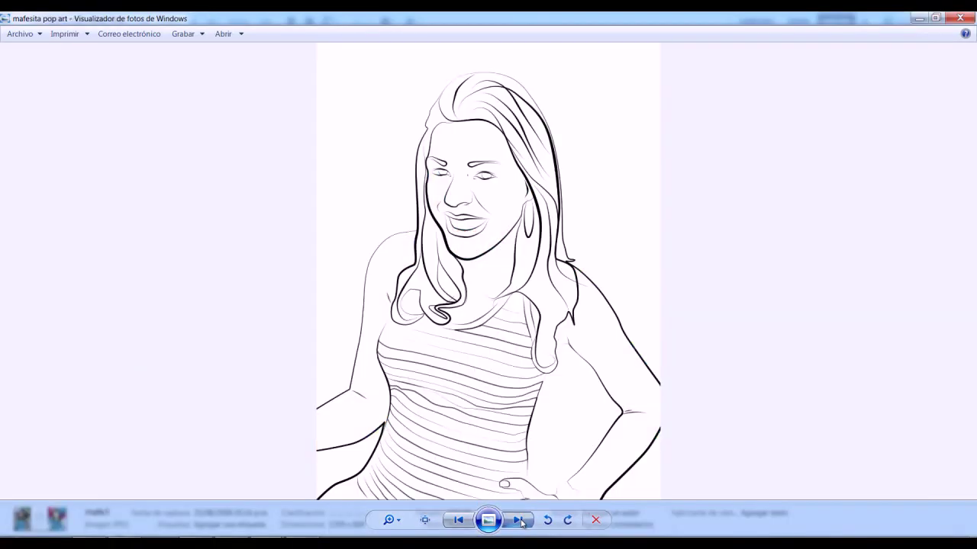
pyautogui.click(521, 522)
pyautogui.click(521, 521)
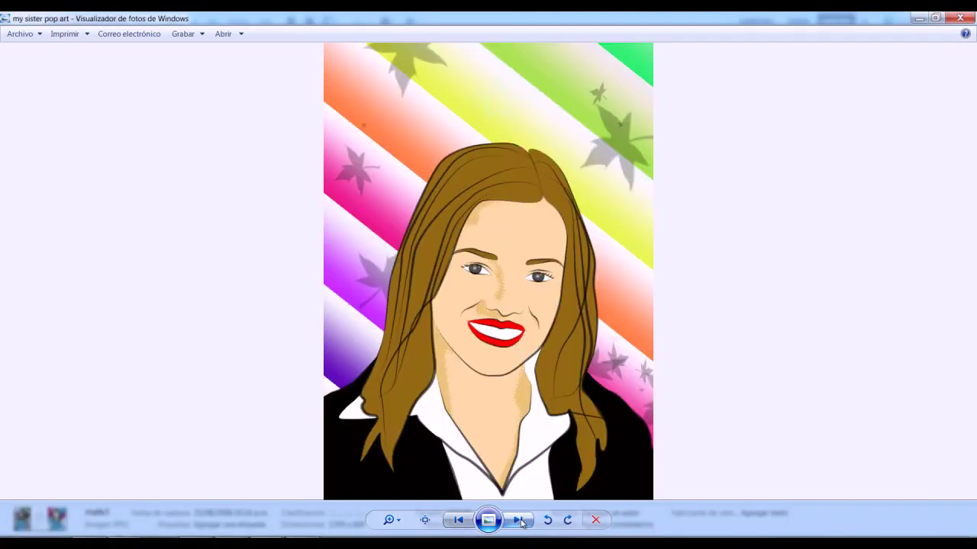
pyautogui.click(521, 522)
pyautogui.click(521, 521)
pyautogui.click(522, 522)
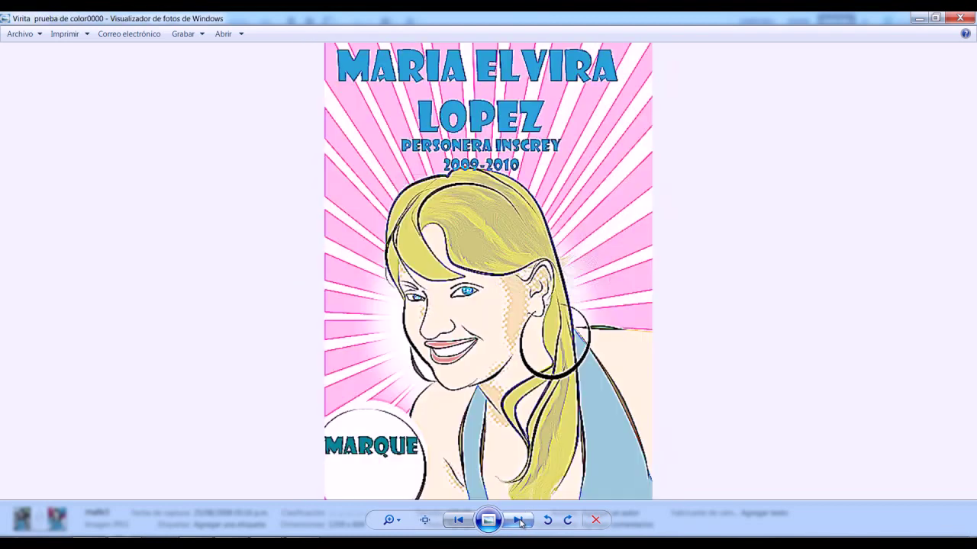
pyautogui.click(521, 522)
pyautogui.click(521, 522)
pyautogui.click(521, 522)
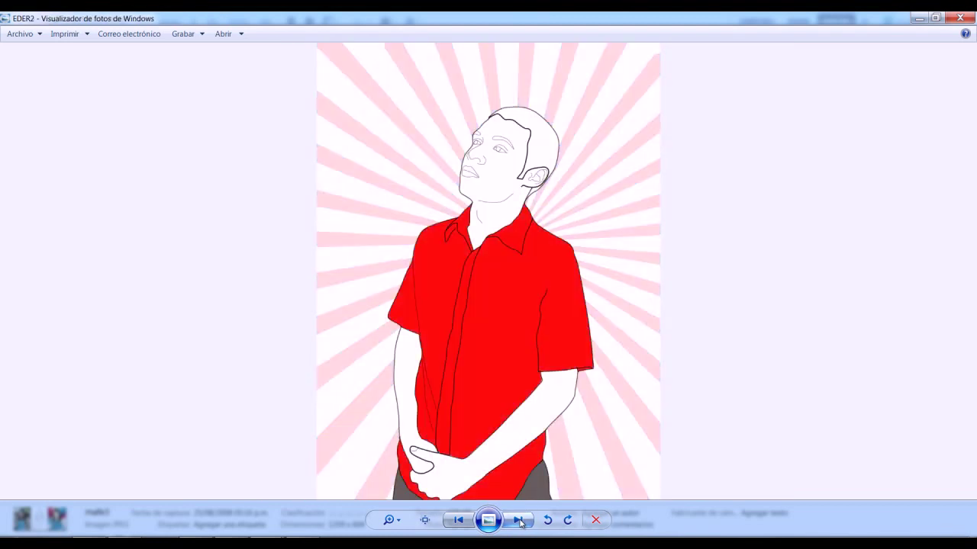